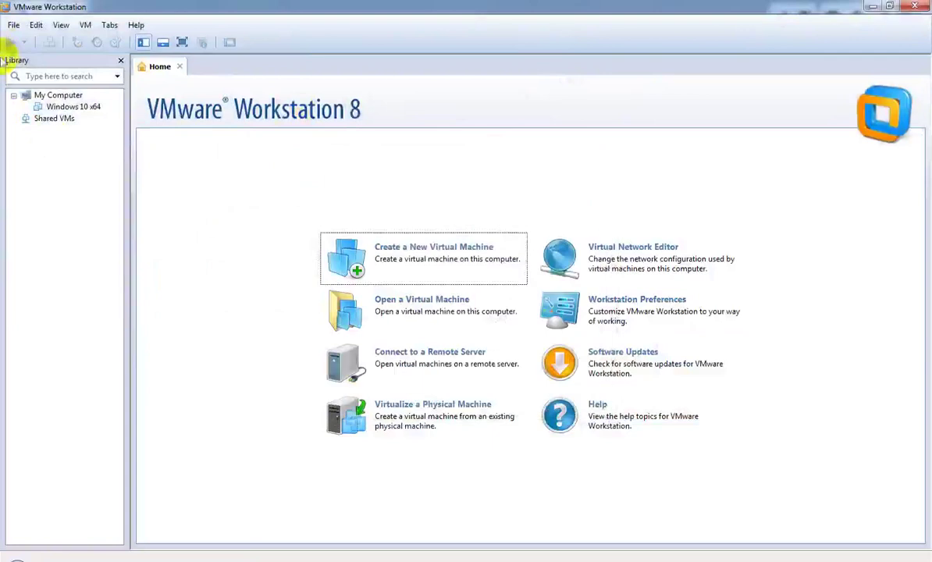
# Step: Start a Typical new VM, install the OS later, guest Linux/Ubuntu, name Ubuntu
pyautogui.click(14, 25)
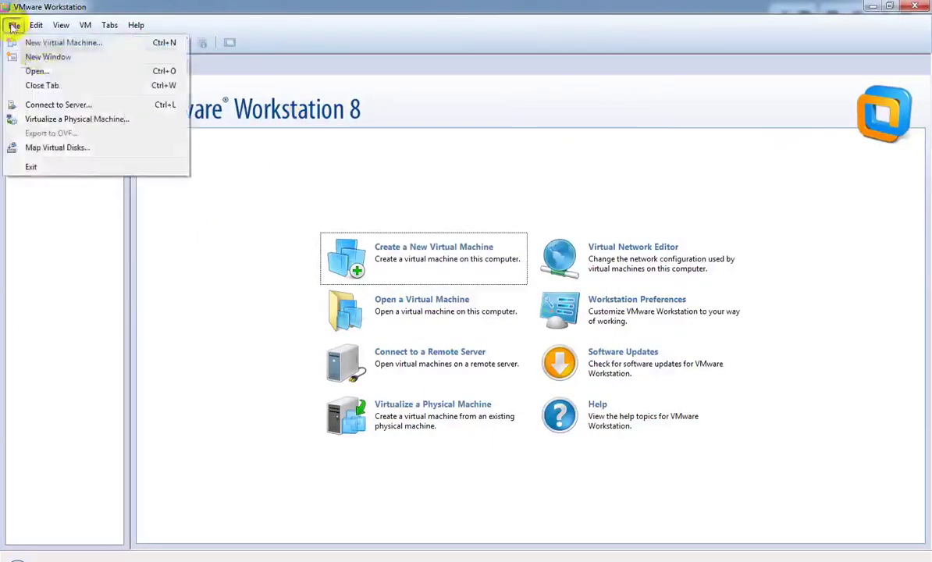
pyautogui.click(68, 42)
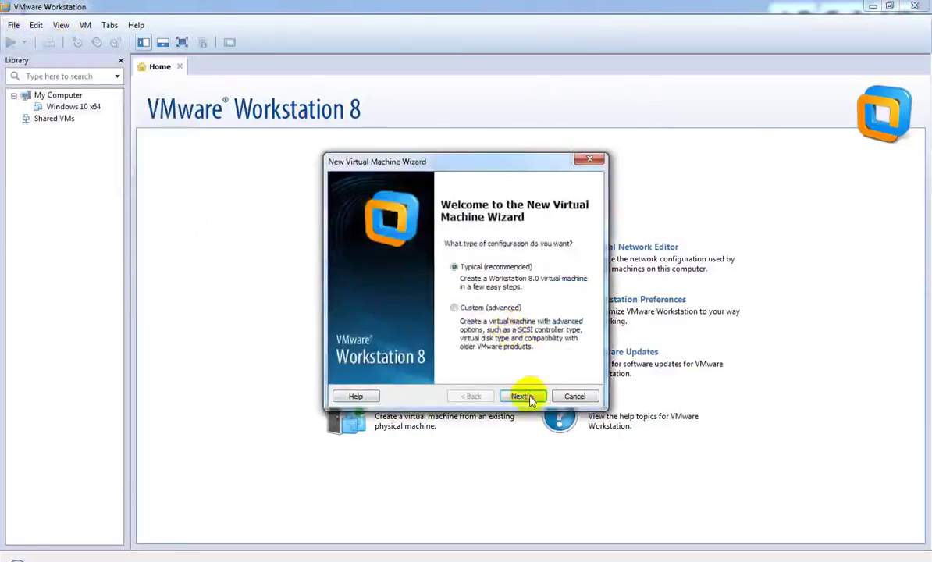
pyautogui.click(527, 397)
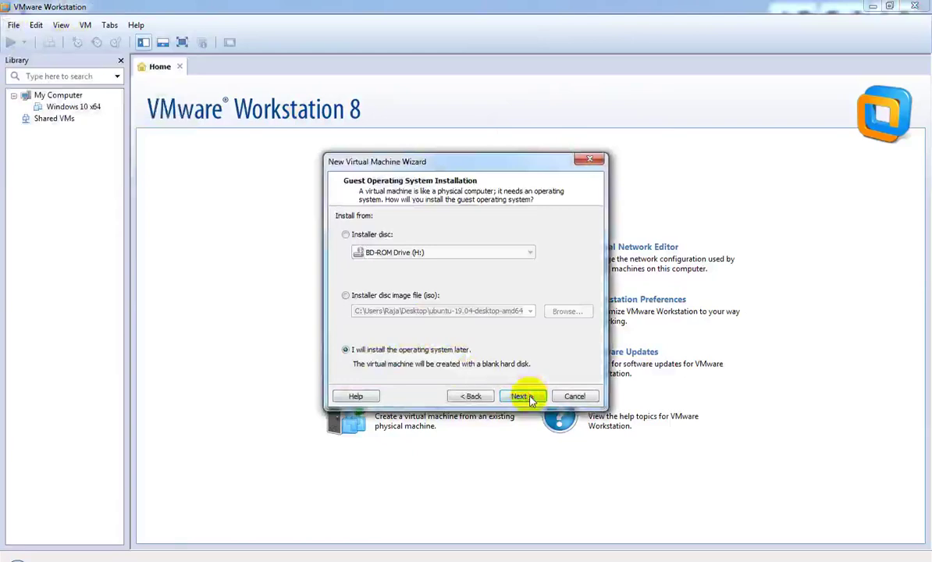
pyautogui.click(522, 396)
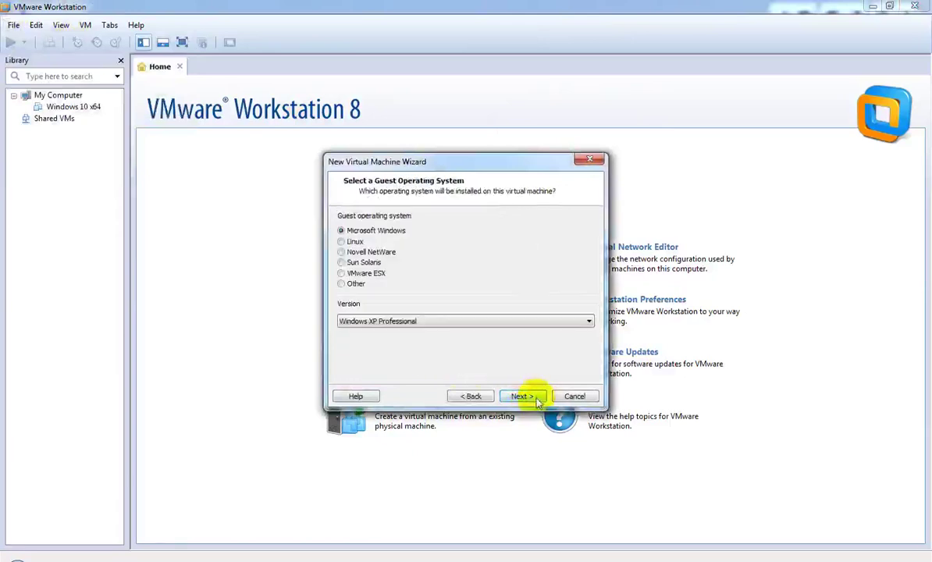
pyautogui.click(341, 242)
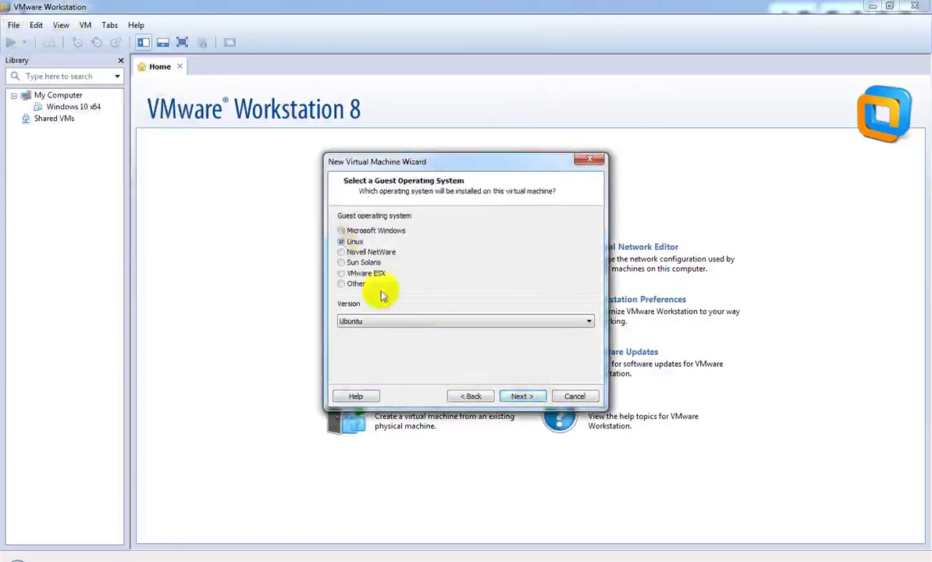
pyautogui.click(416, 319)
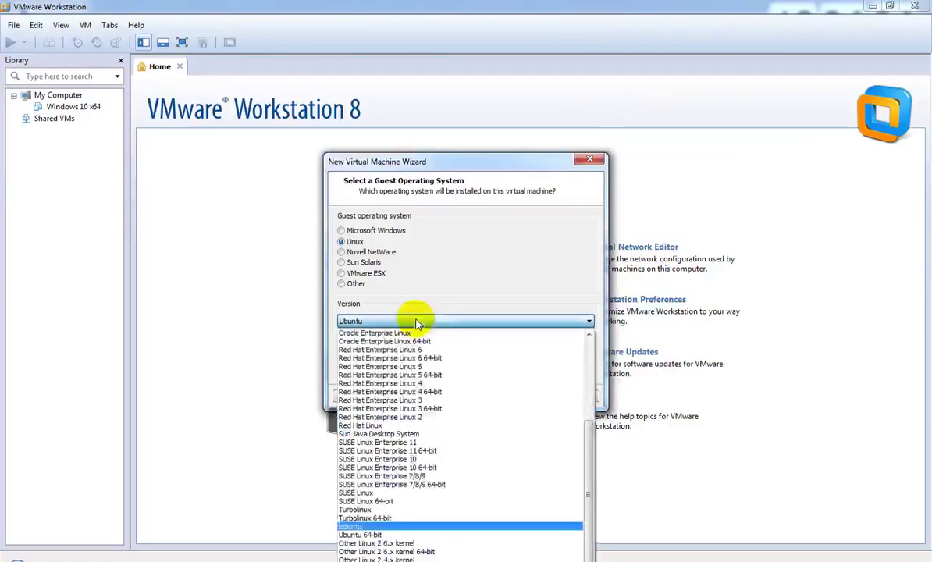
pyautogui.click(391, 535)
pyautogui.click(520, 397)
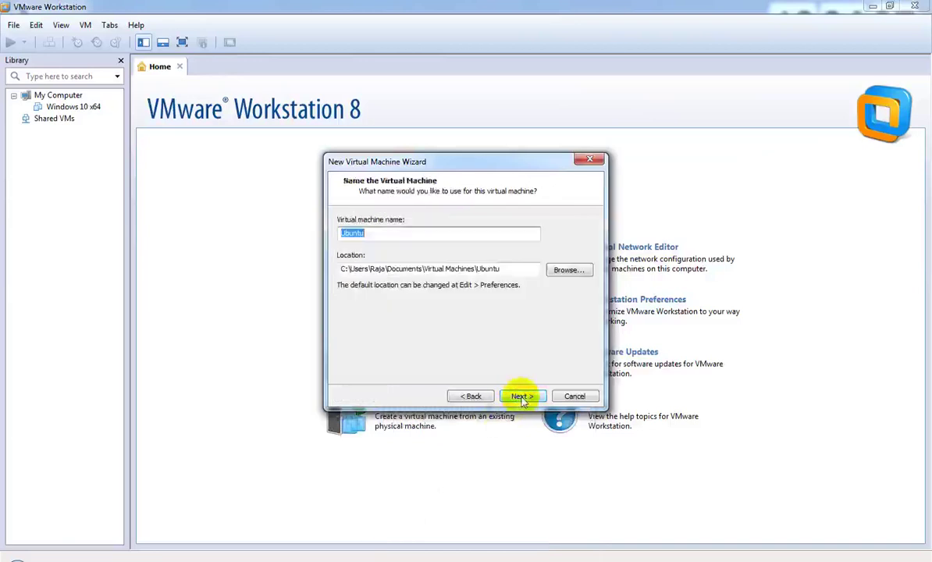
pyautogui.click(522, 398)
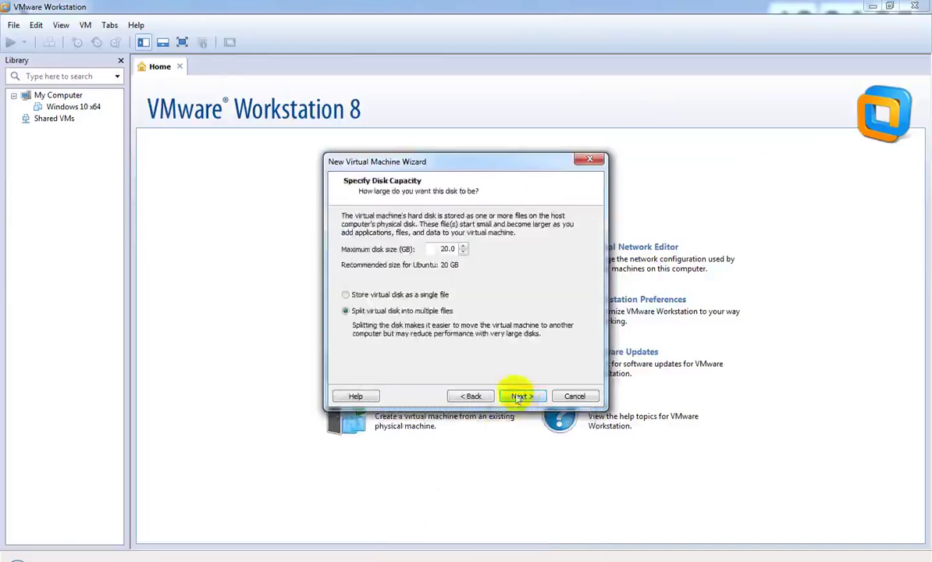
# Step: Make the virtual disk a single 60 GB file and reach the summary
pyautogui.click(372, 296)
pyautogui.moveTo(451, 249); pyautogui.dragTo(441, 249)
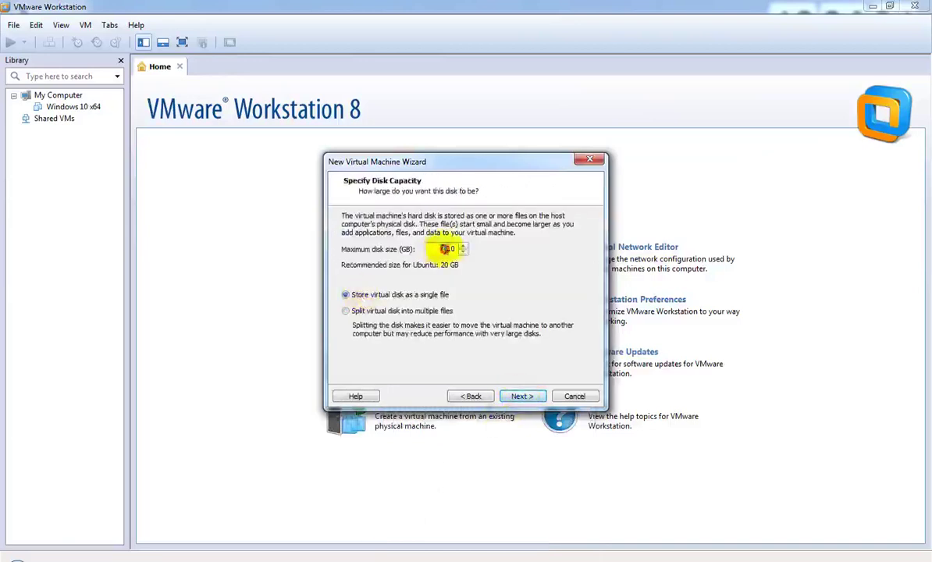
pyautogui.write('6')
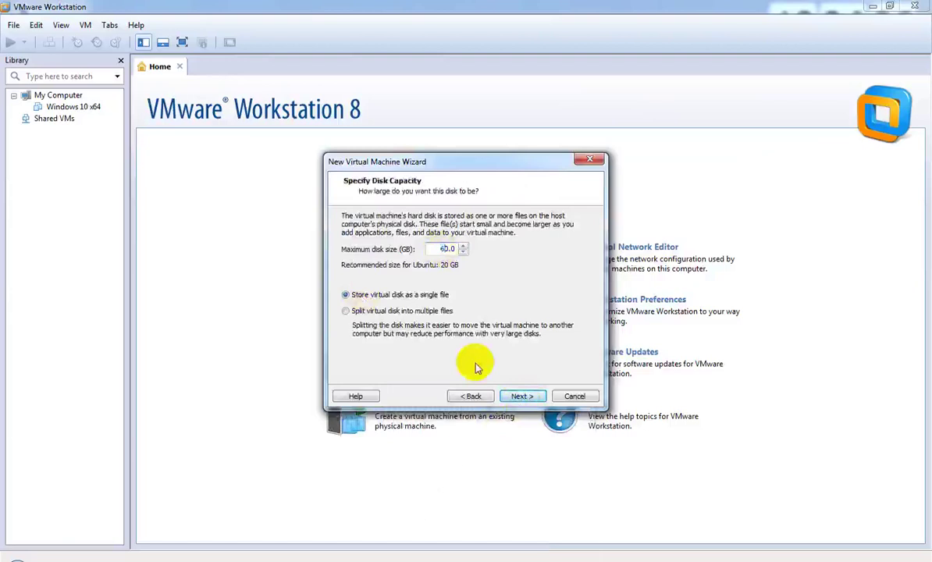
pyautogui.click(521, 397)
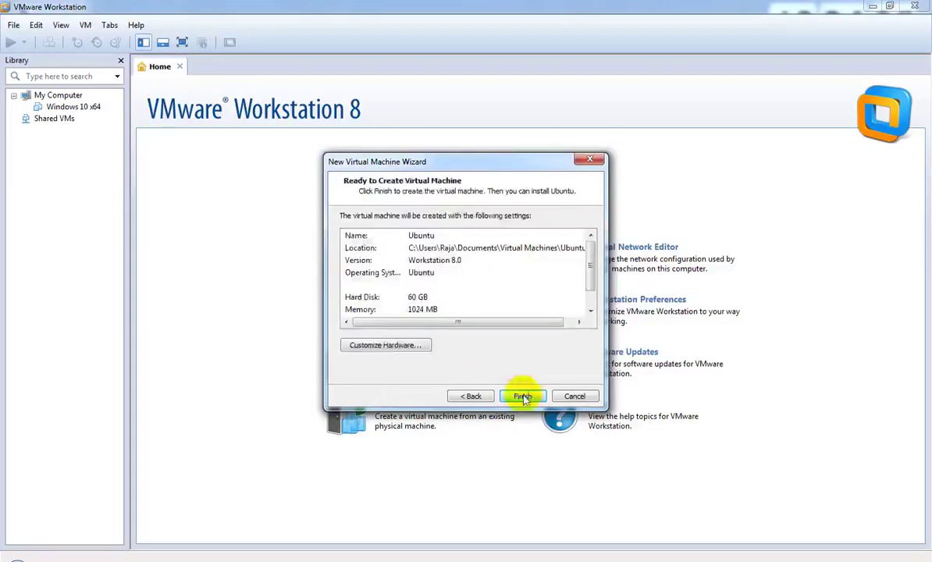
# Step: Remove the floppy drive and raise the machine's memory to 2 GB
pyautogui.click(361, 346)
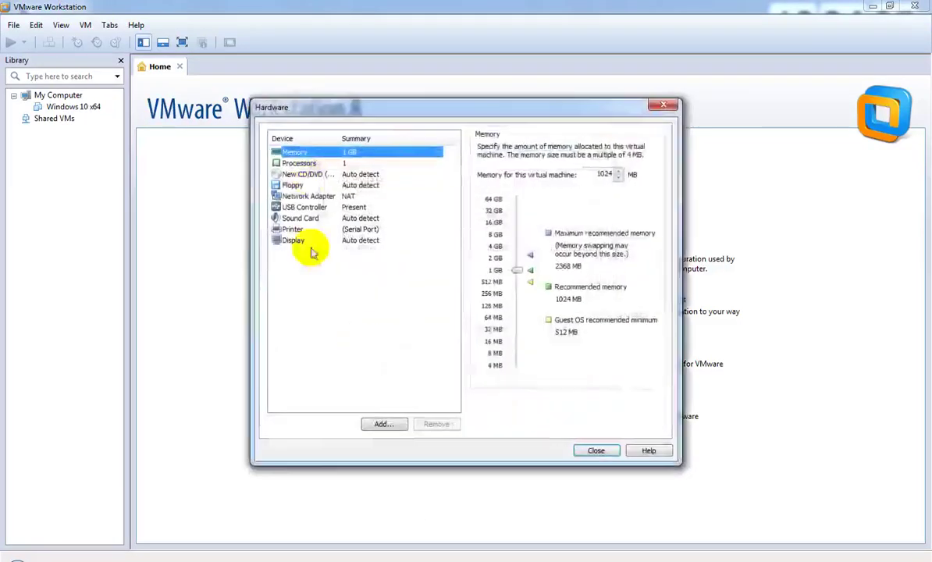
pyautogui.click(291, 185)
pyautogui.click(438, 426)
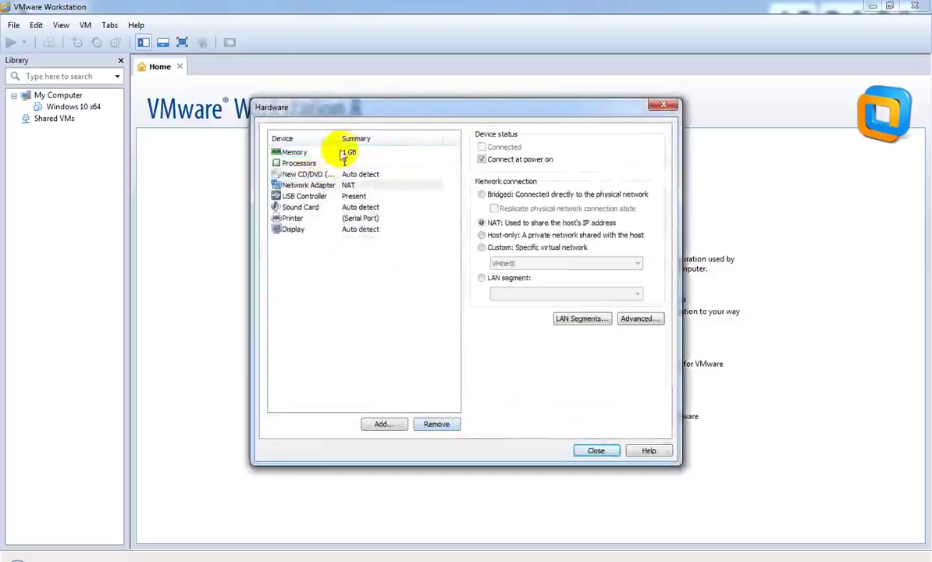
pyautogui.click(293, 153)
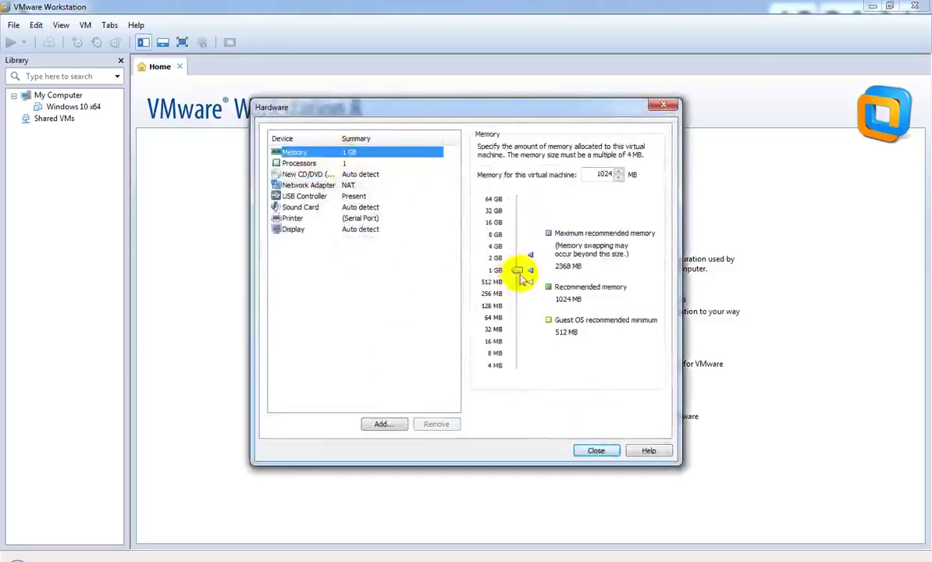
pyautogui.moveTo(510, 269); pyautogui.dragTo(516, 259)
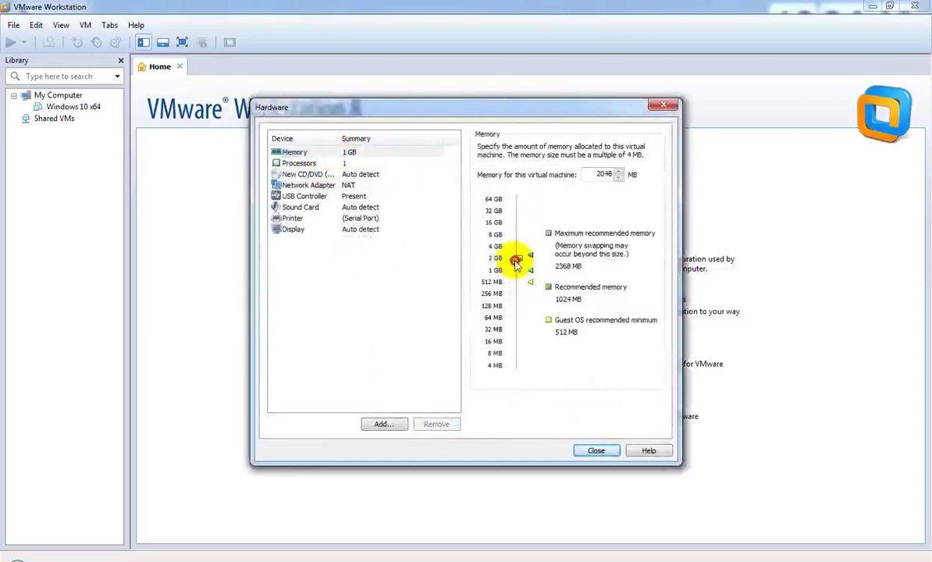
# Step: Set 2 cores per processor and create the virtual machine
pyautogui.click(326, 165)
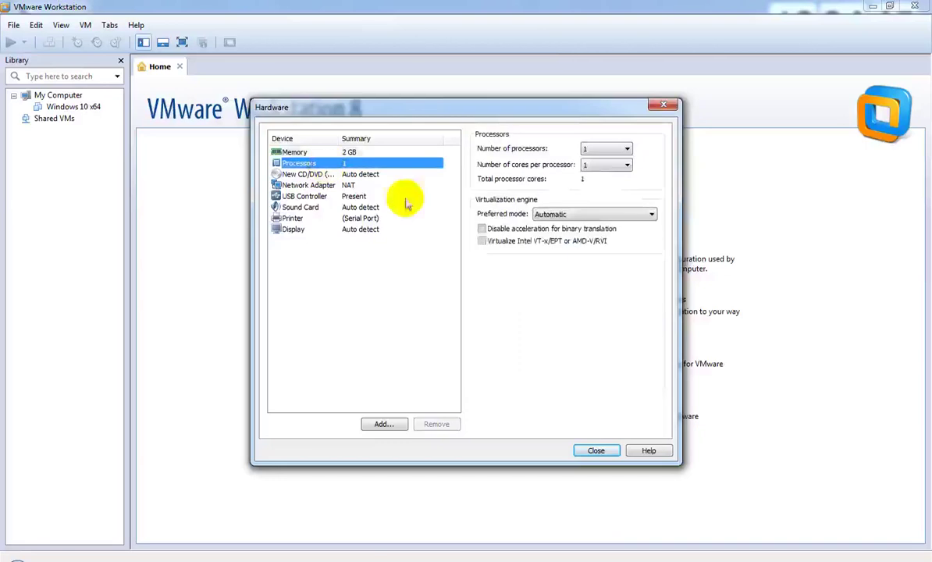
pyautogui.click(599, 166)
pyautogui.click(602, 184)
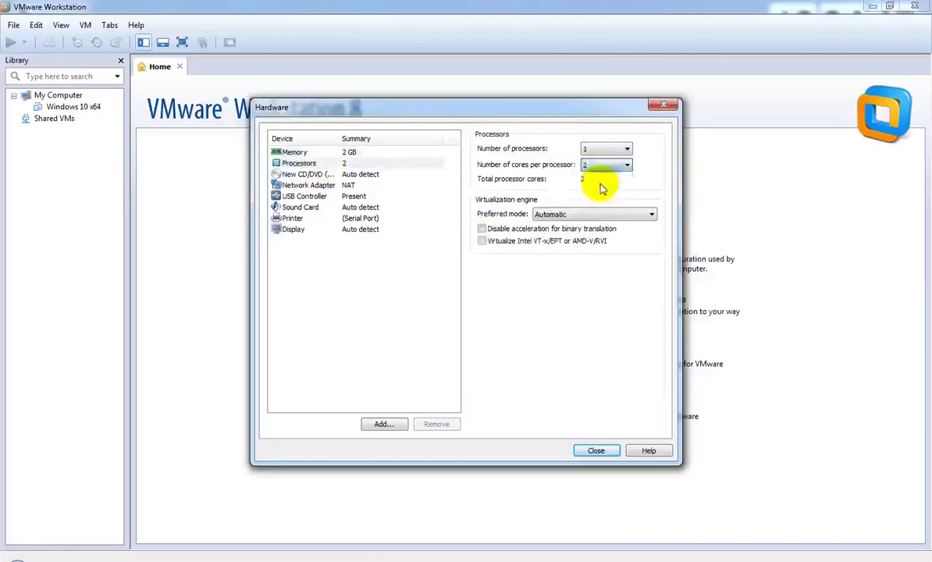
pyautogui.click(596, 453)
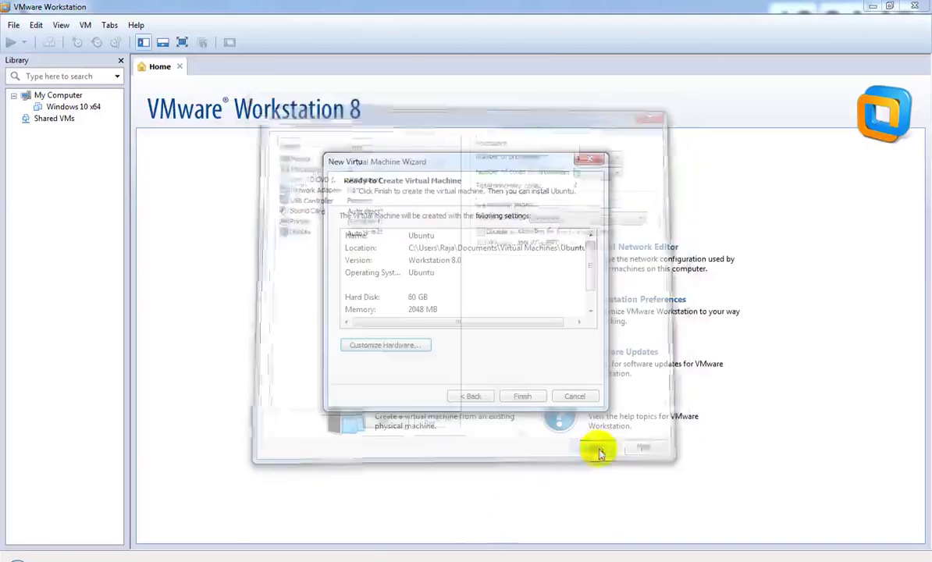
pyautogui.click(579, 395)
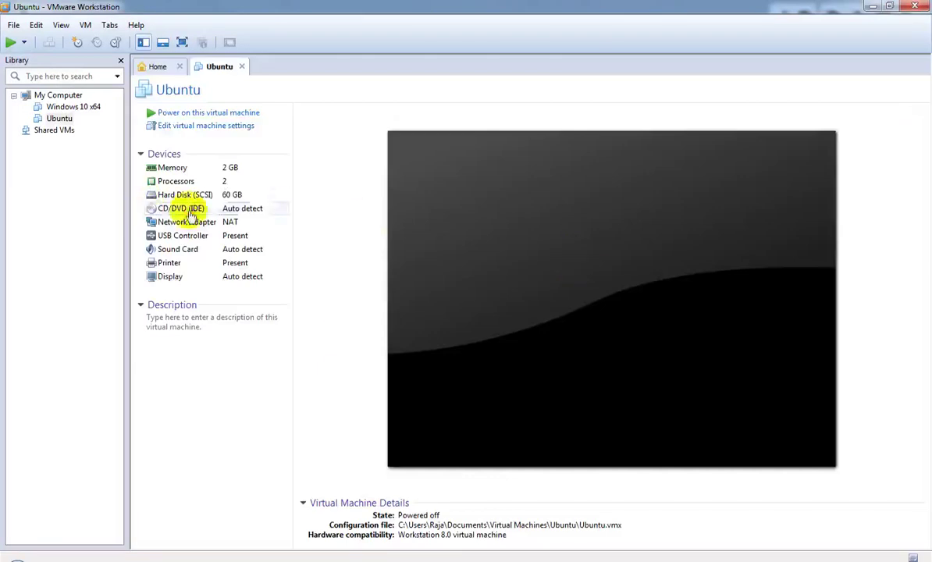
# Step: Point the CD/DVD (IDE) drive at the Ubuntu desktop ISO image on the Desktop
pyautogui.doubleClick(187, 209)
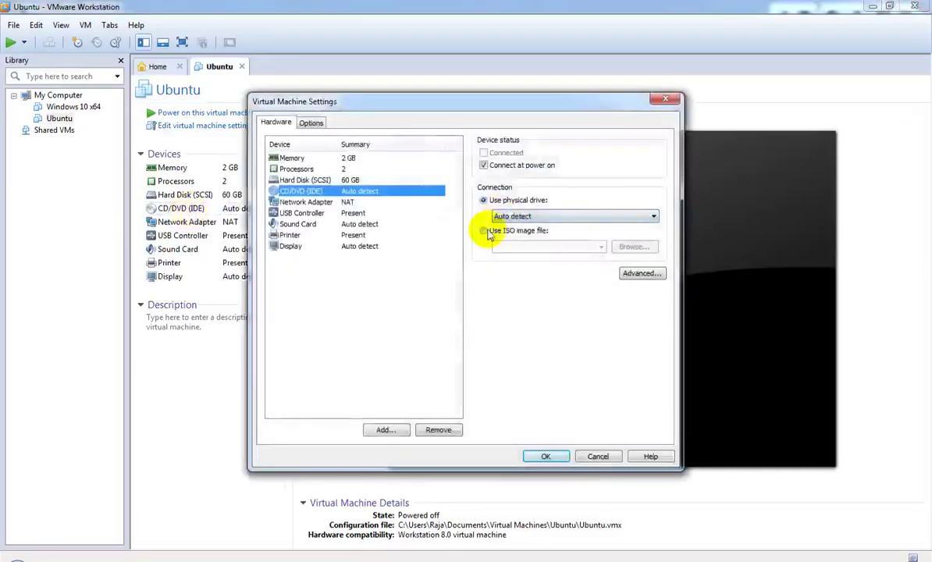
pyautogui.click(485, 231)
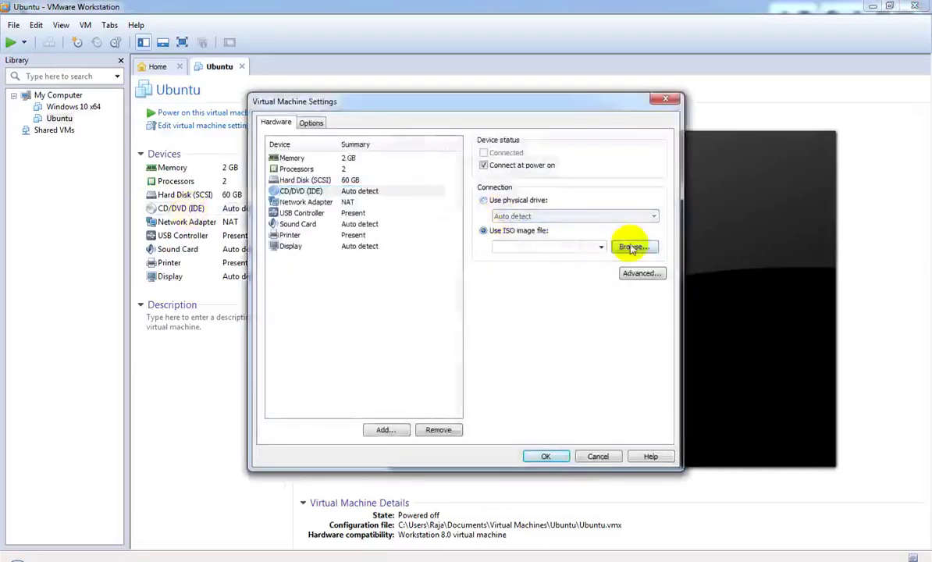
pyautogui.click(632, 248)
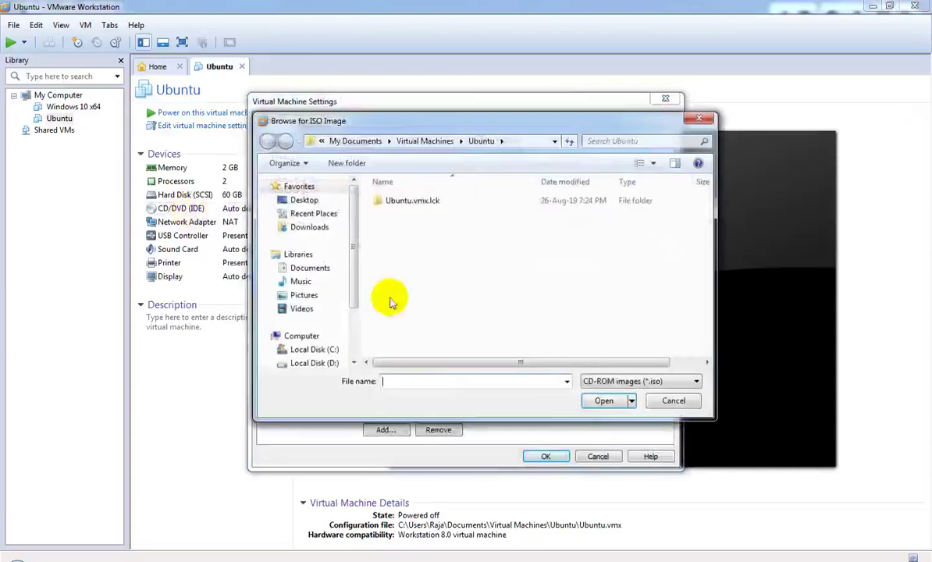
pyautogui.click(304, 200)
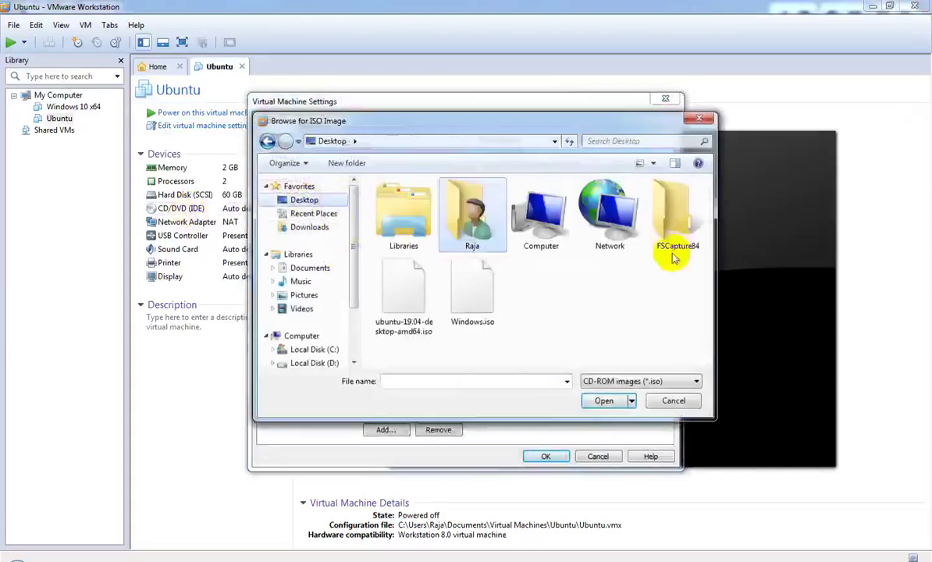
pyautogui.click(405, 324)
pyautogui.click(604, 401)
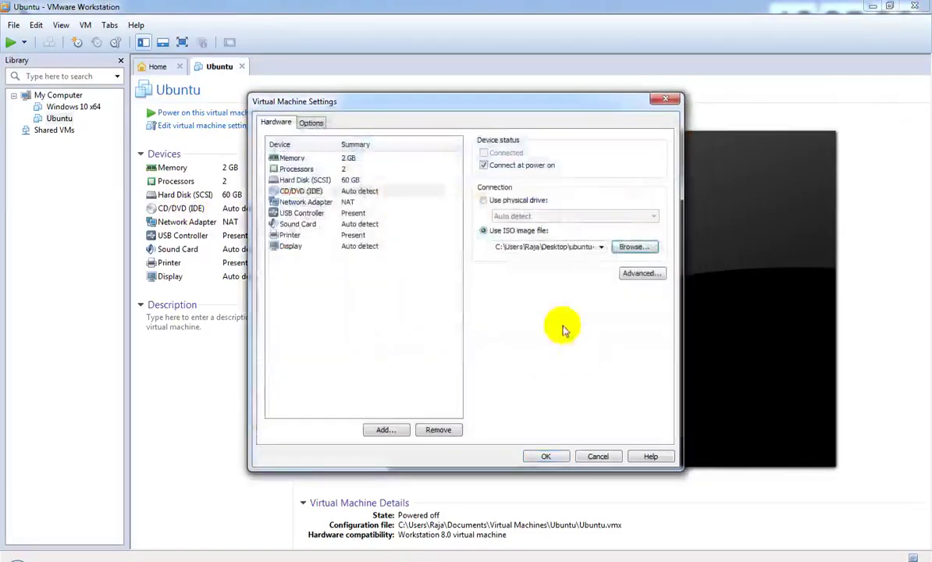
pyautogui.click(546, 456)
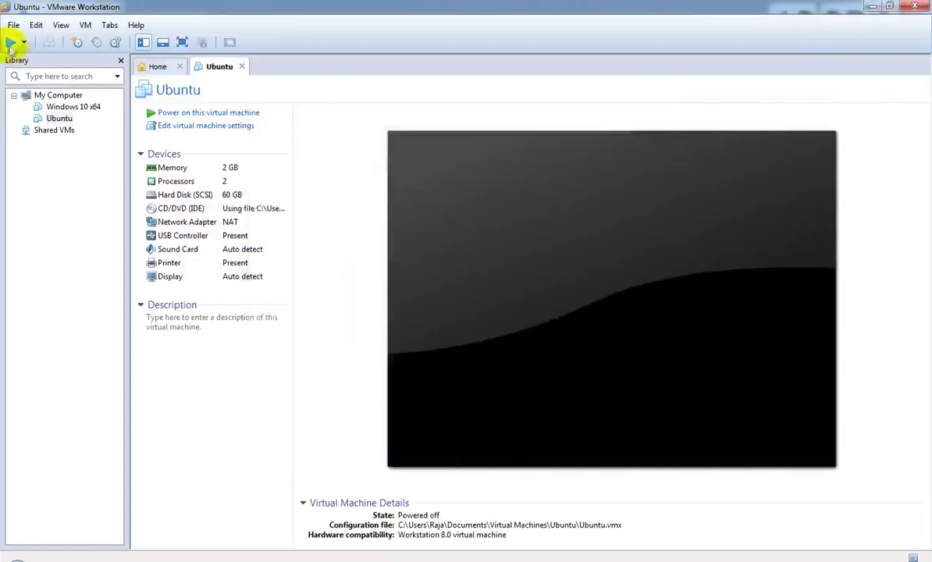
# Step: Power on the Ubuntu VM and dismiss the installation hint bar while the installer loads
pyautogui.click(220, 113)
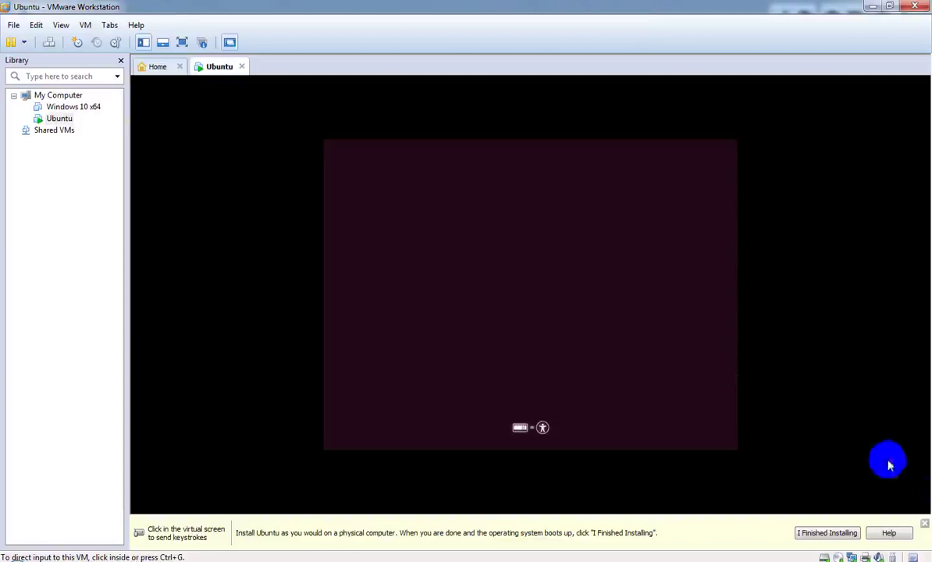
pyautogui.click(925, 527)
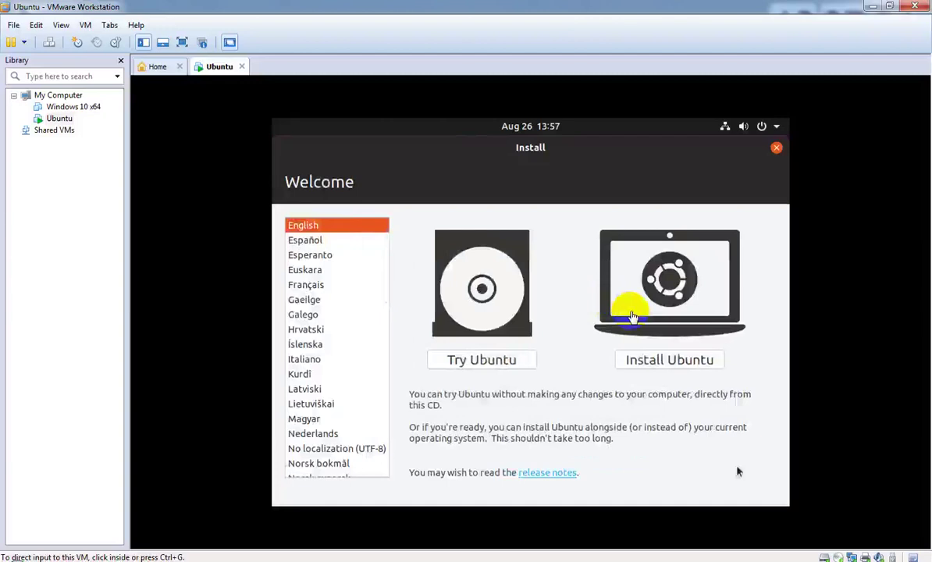
# Step: Start Install Ubuntu with English (US) keyboard, Minimal installation, and update downloads off
pyautogui.click(568, 313)
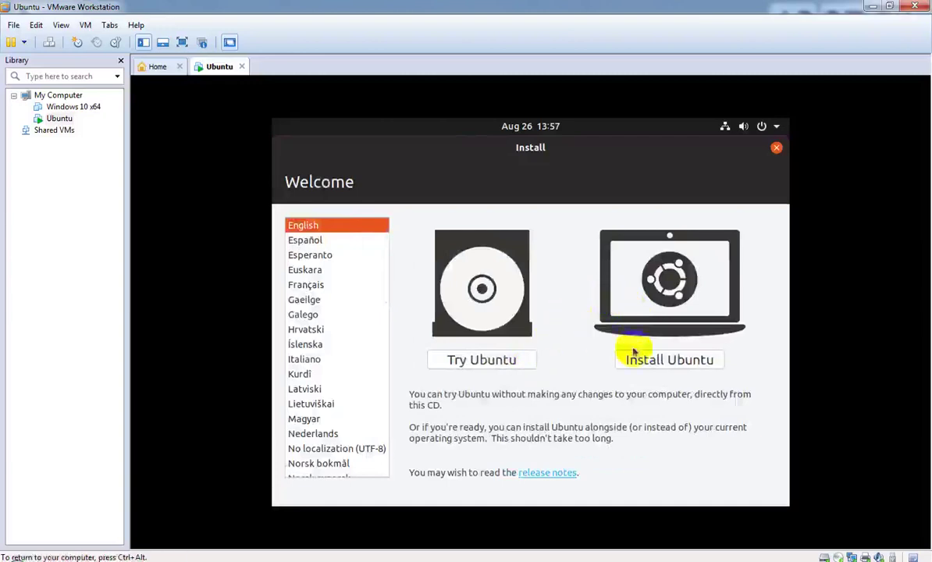
pyautogui.click(651, 362)
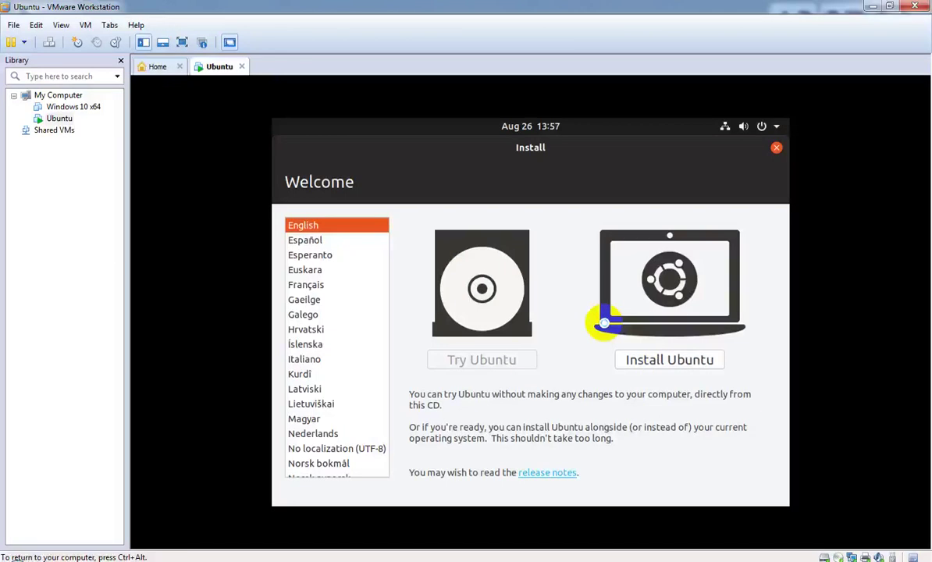
pyautogui.click(605, 323)
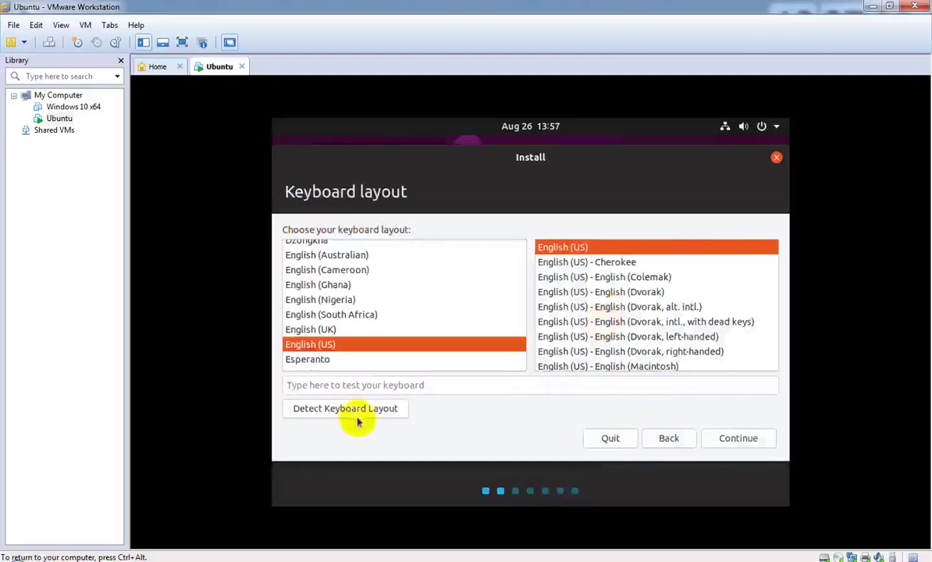
pyautogui.click(739, 440)
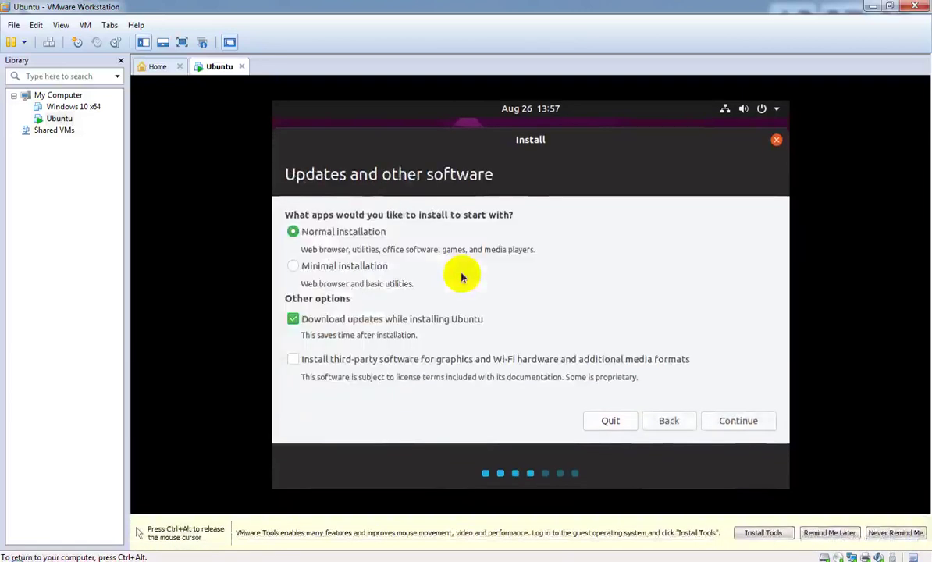
pyautogui.click(292, 321)
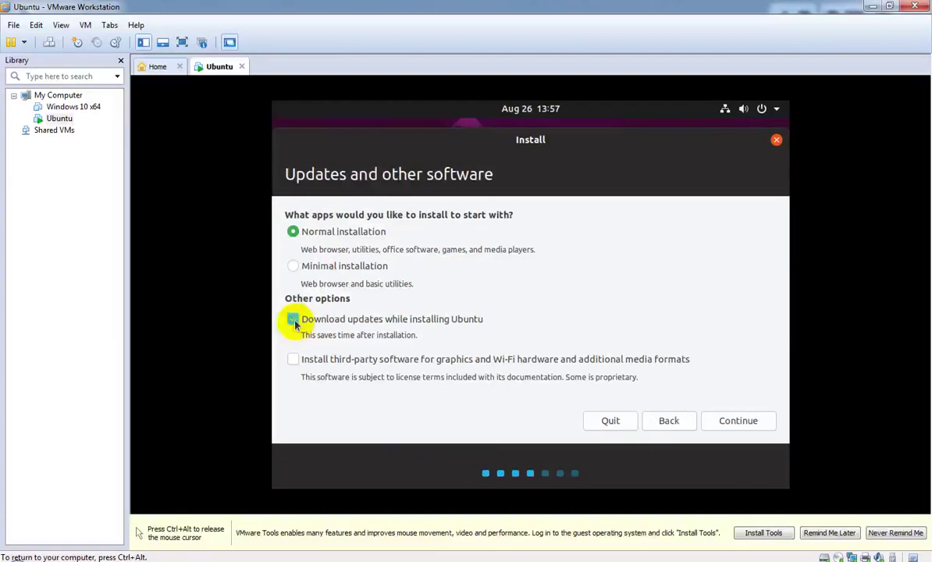
pyautogui.click(297, 270)
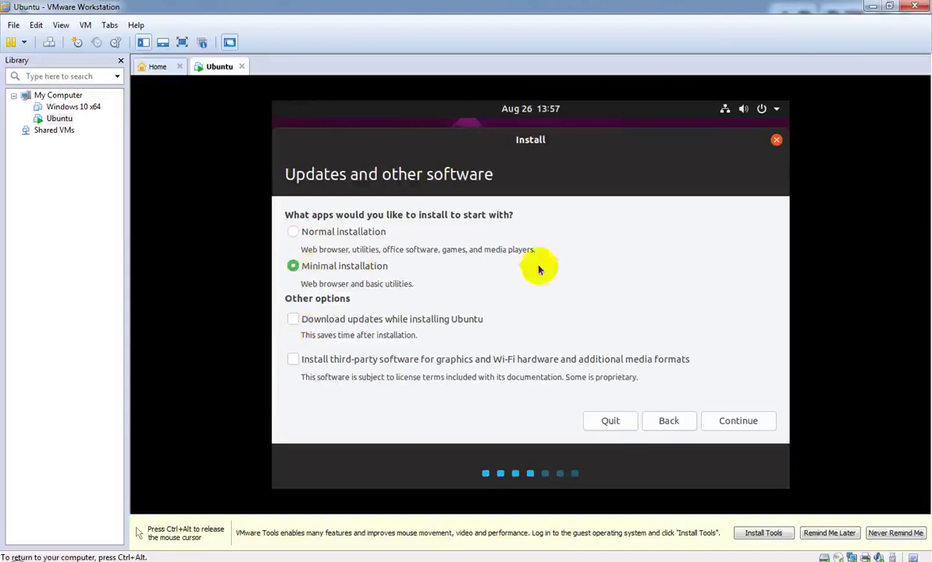
# Step: Accept the software choices, pick 'Something else', and continue to the partition editor
pyautogui.click(734, 424)
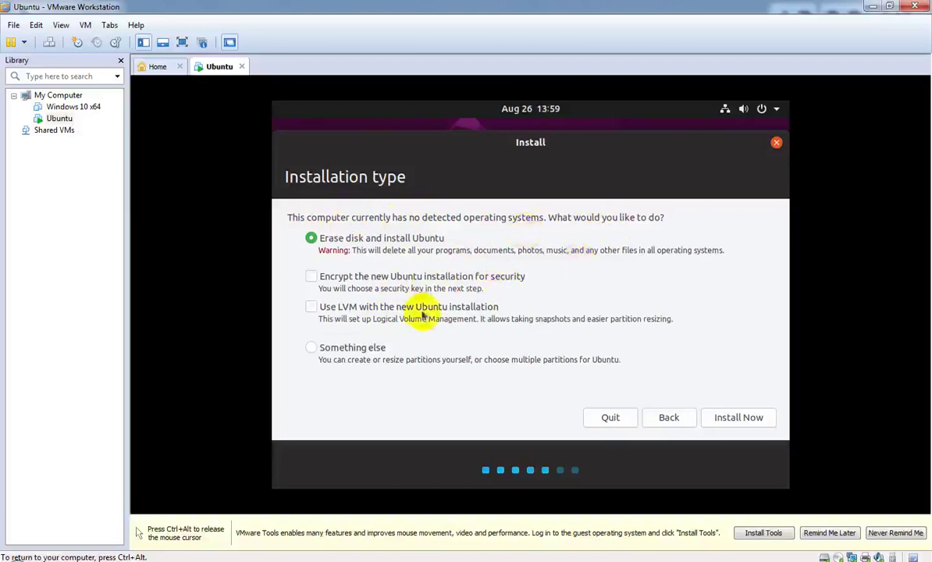
pyautogui.click(308, 353)
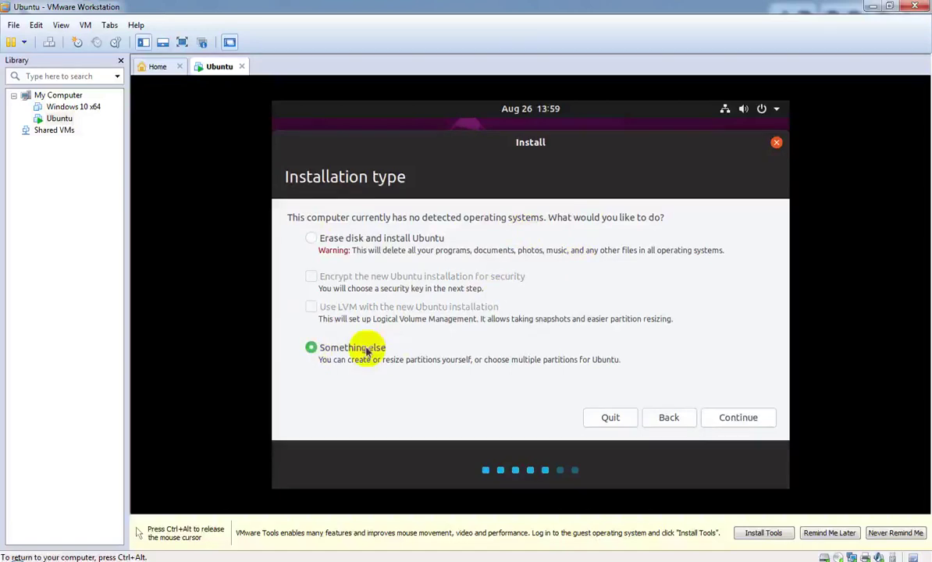
pyautogui.click(734, 417)
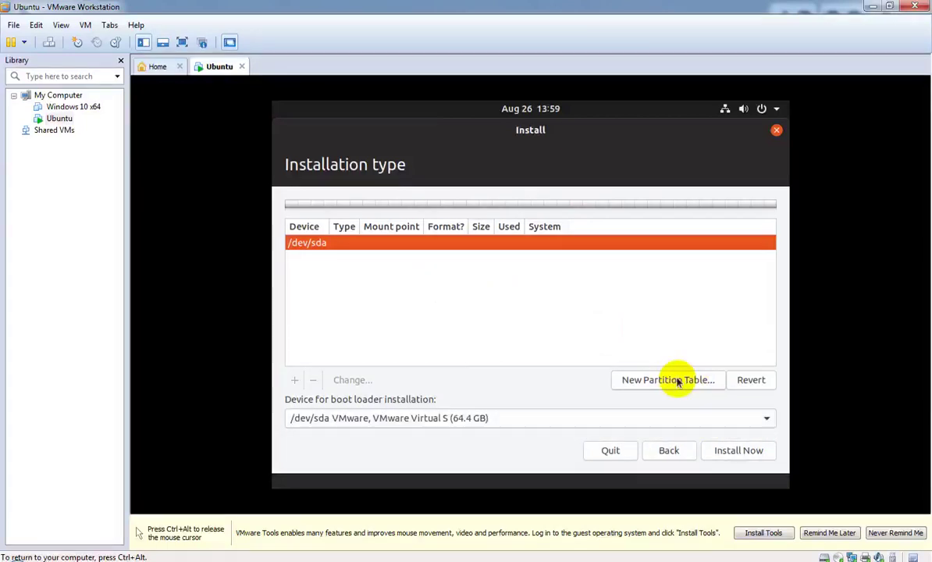
# Step: Create an empty partition table on /dev/sda and add a partition in the free space
pyautogui.click(678, 380)
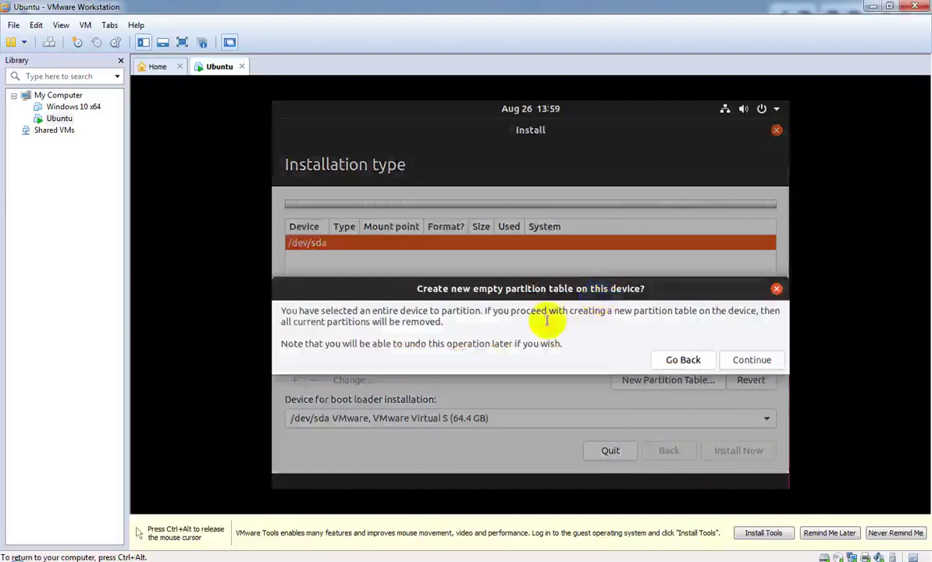
pyautogui.click(754, 360)
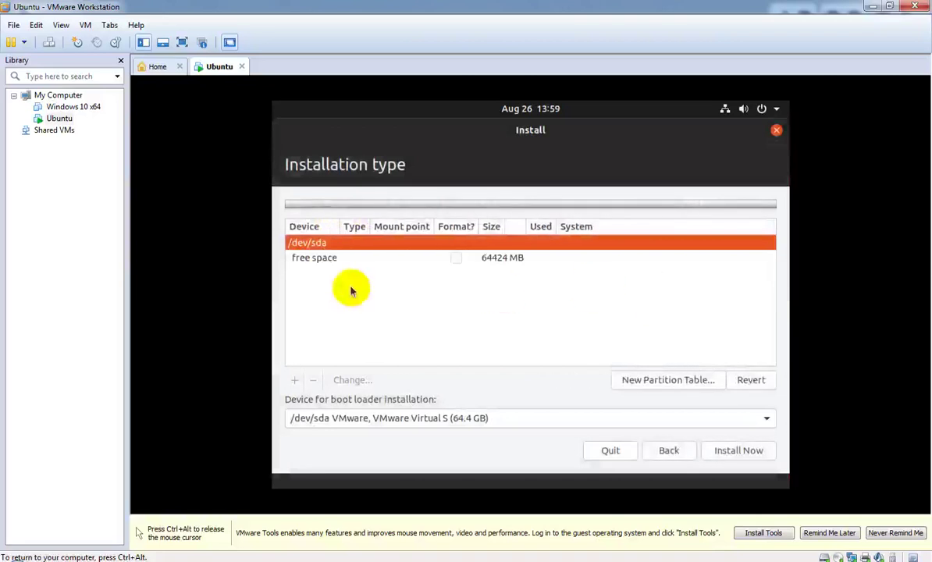
pyautogui.click(337, 265)
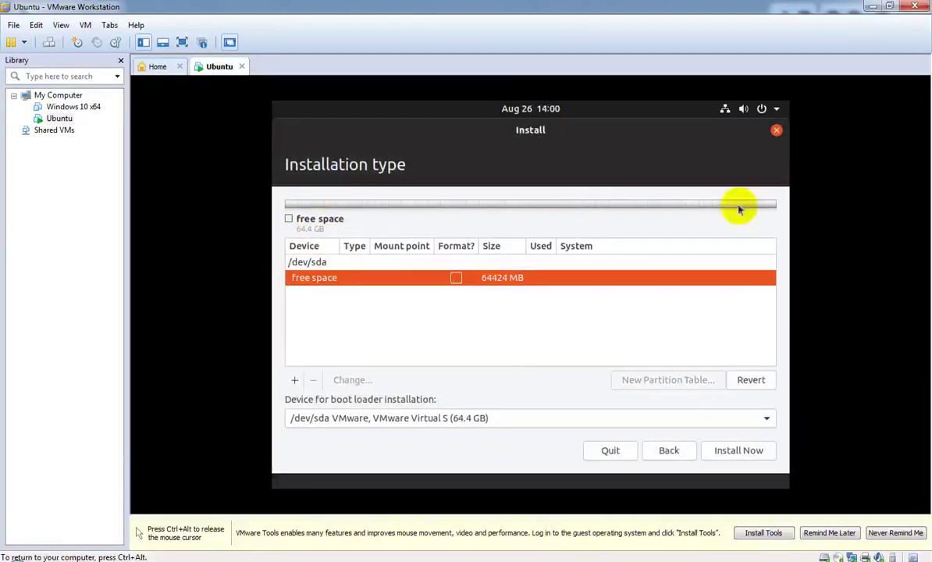
pyautogui.click(455, 281)
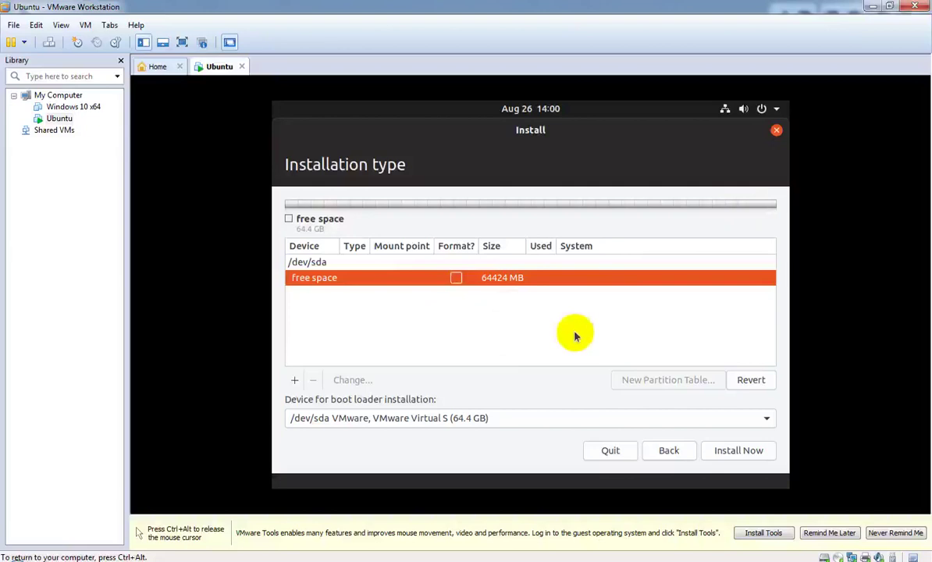
pyautogui.rightClick(493, 285)
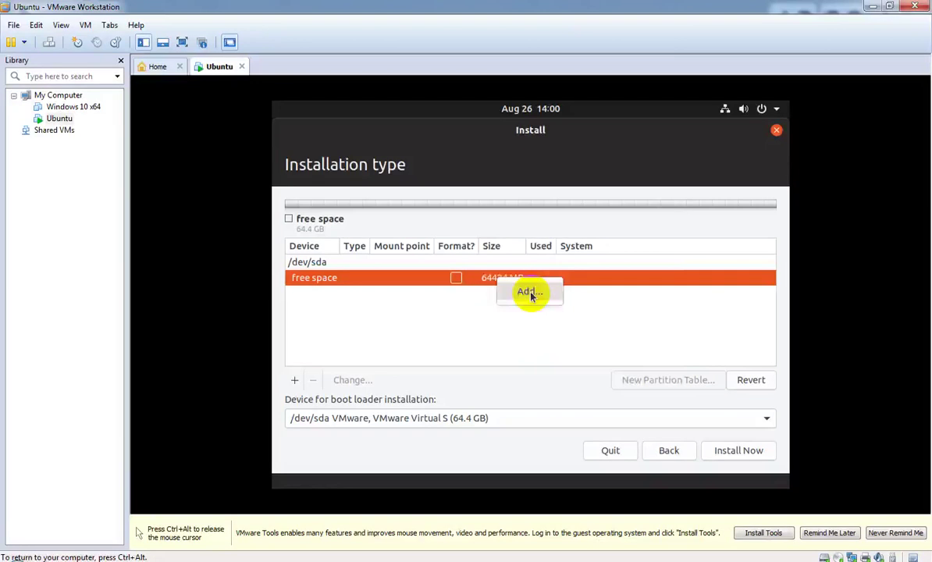
pyautogui.click(531, 294)
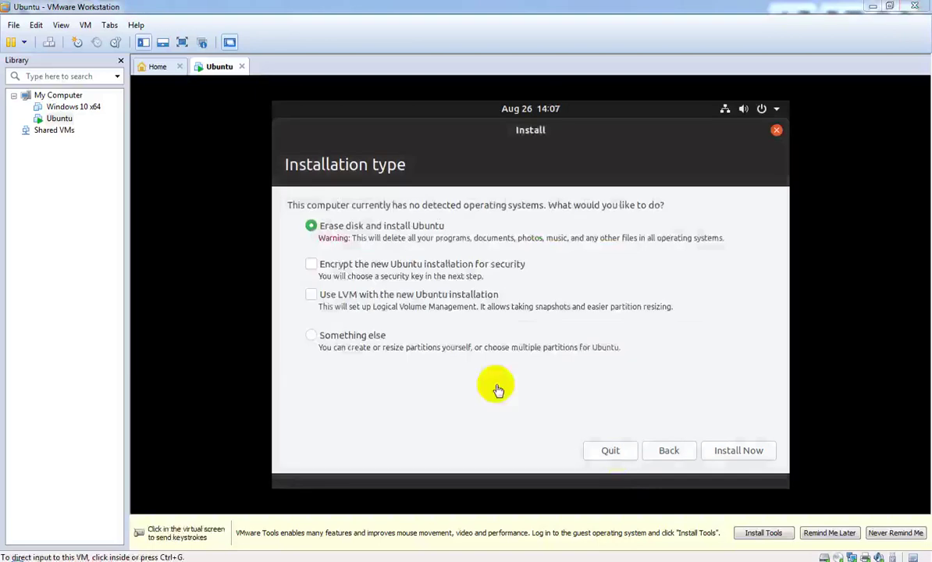
# Step: Choose 'Something else', create a new empty partition table, and select the 64424 MB free space
pyautogui.click(601, 370)
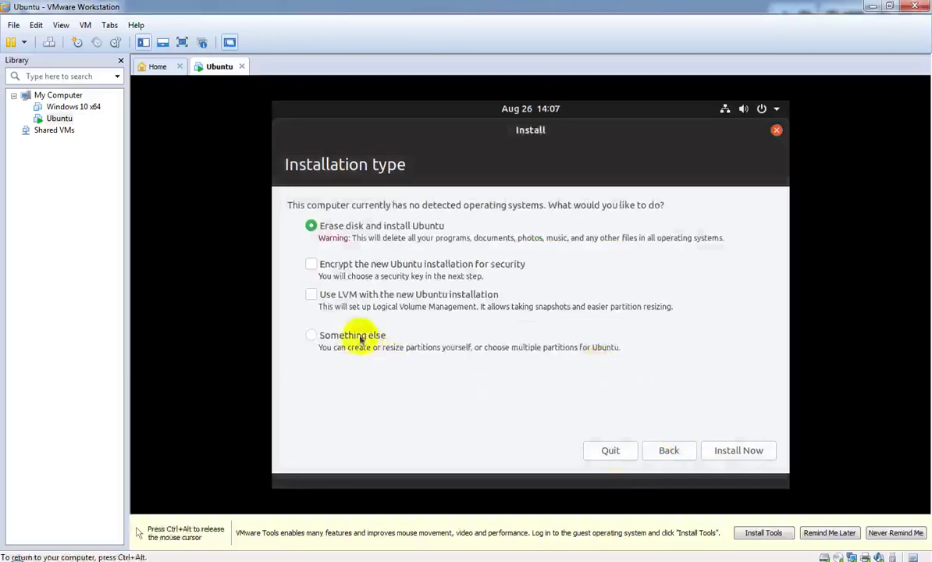
pyautogui.click(312, 336)
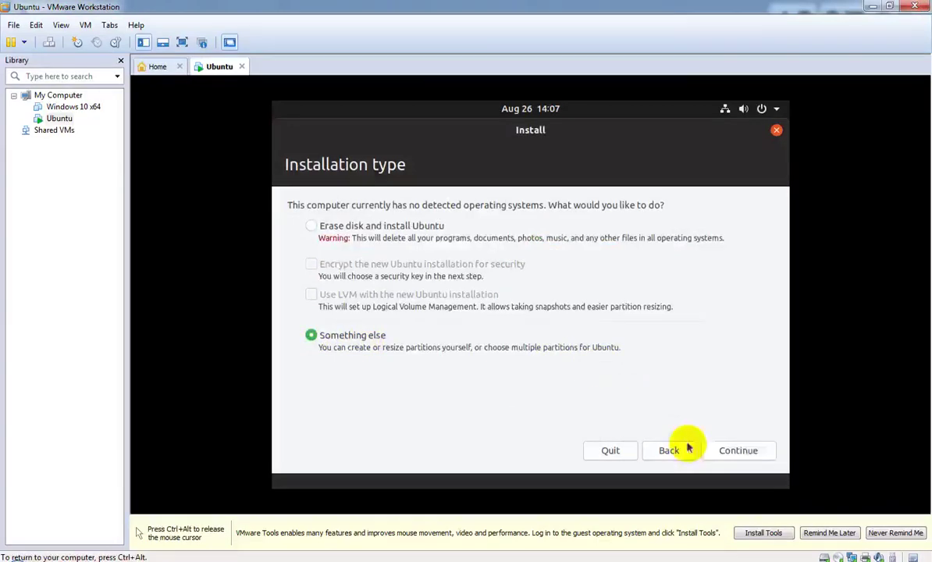
pyautogui.click(742, 451)
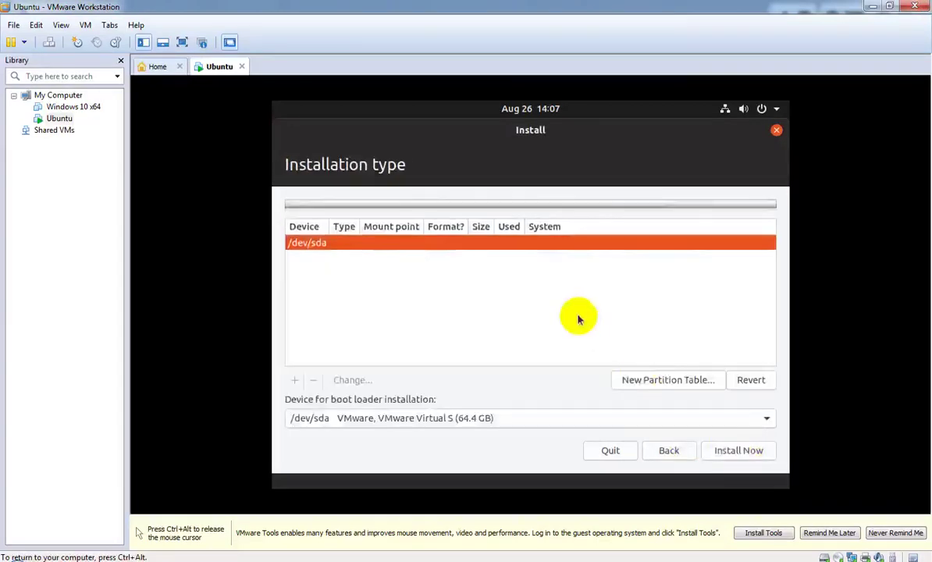
pyautogui.click(704, 381)
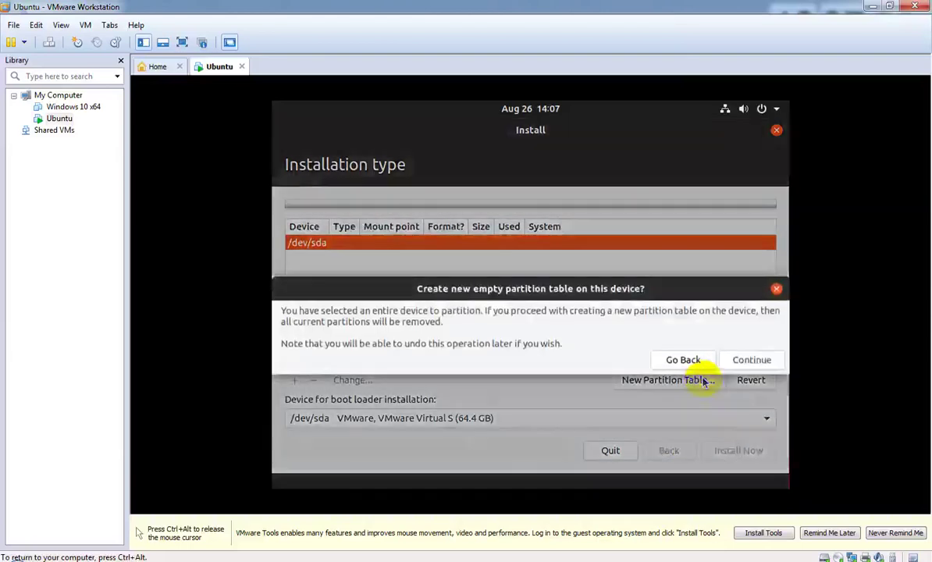
pyautogui.click(751, 360)
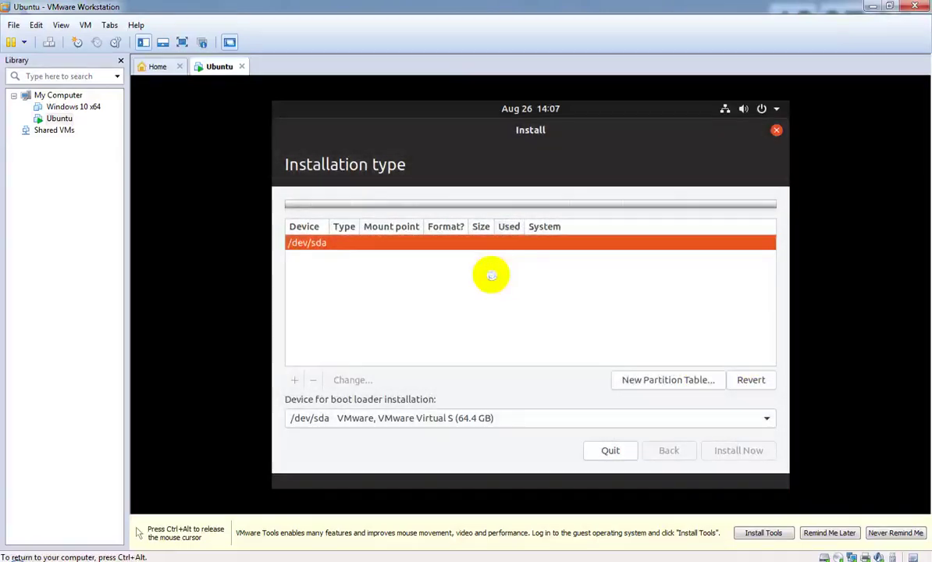
pyautogui.click(366, 259)
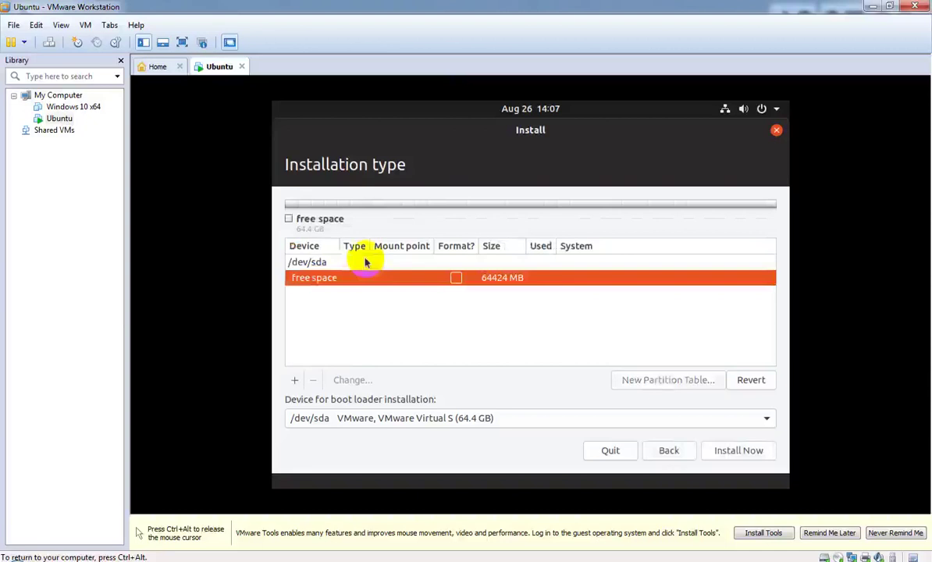
# Step: Add a partition in the free space as Ext4 mounted at root /
pyautogui.rightClick(519, 283)
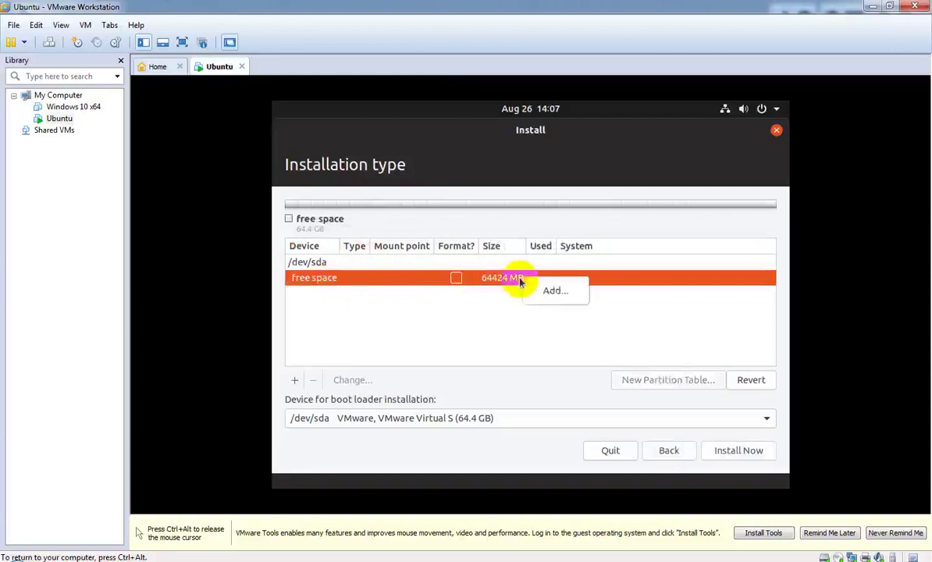
pyautogui.click(550, 293)
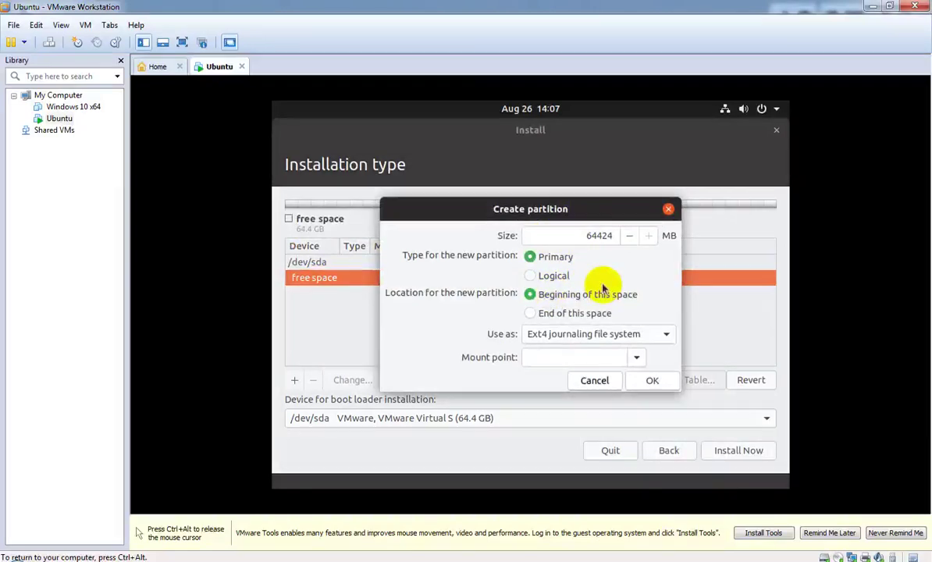
pyautogui.click(600, 344)
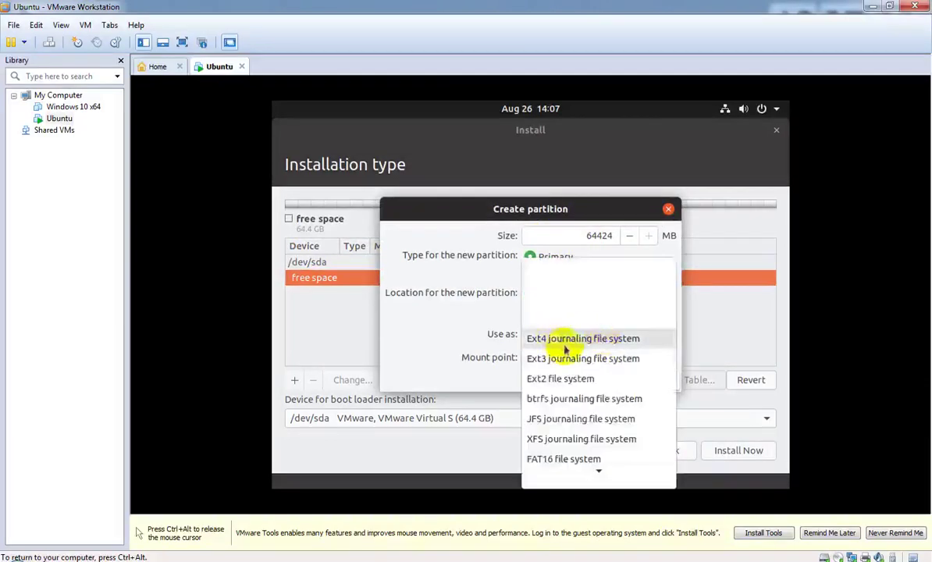
pyautogui.moveTo(595, 472)
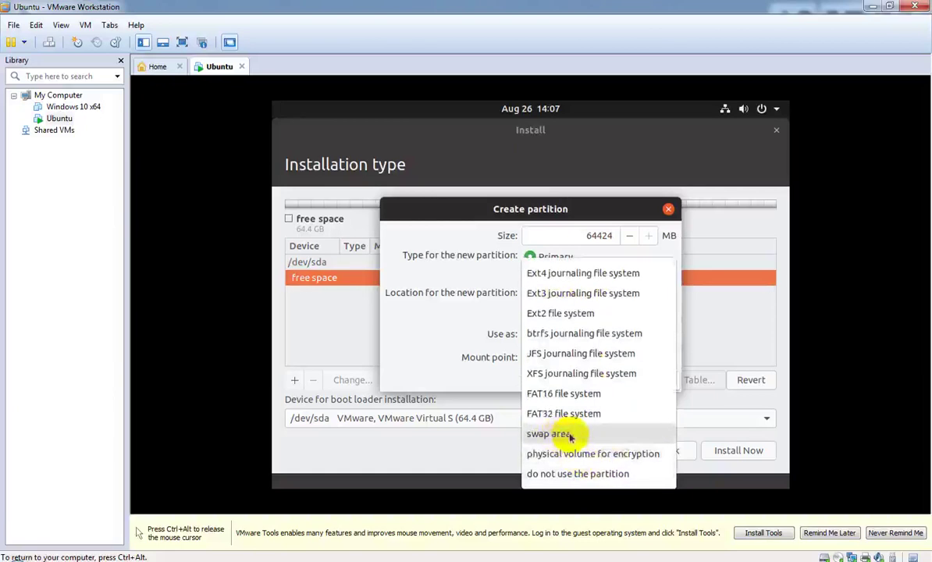
pyautogui.click(566, 274)
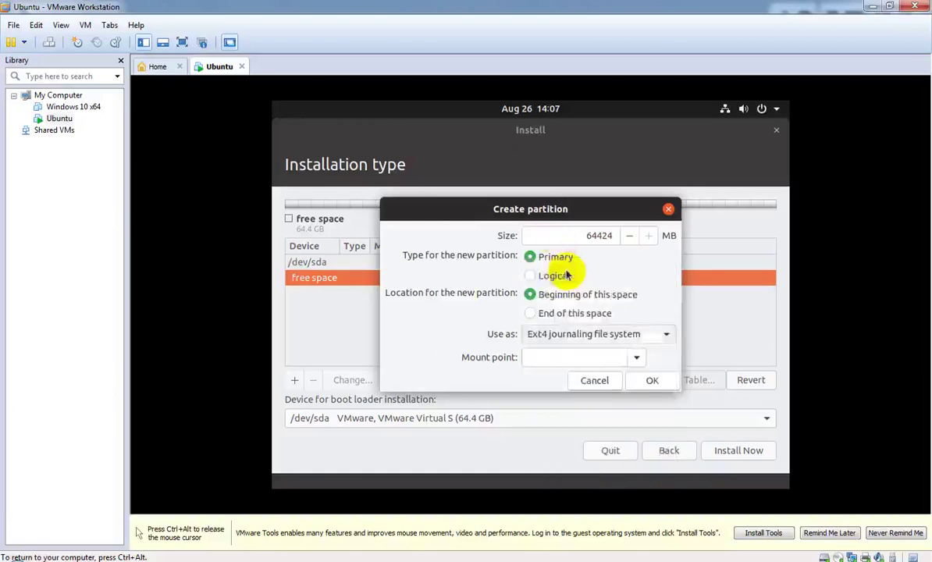
pyautogui.click(586, 235)
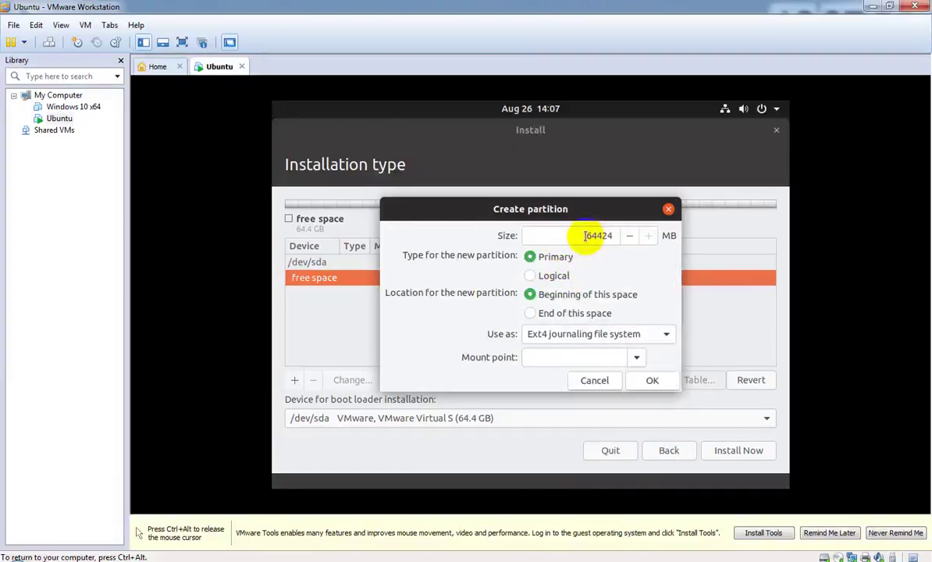
pyautogui.moveTo(585, 236); pyautogui.dragTo(623, 237)
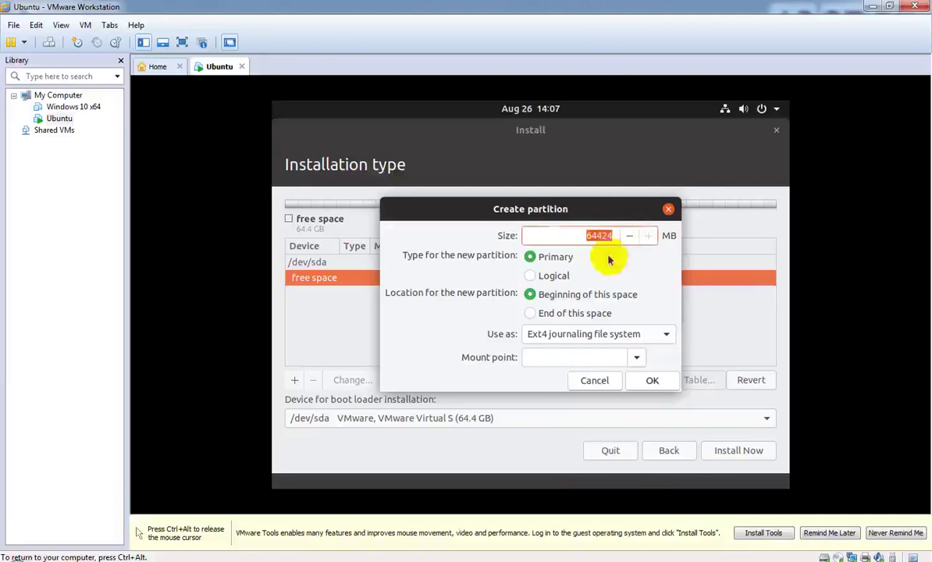
pyautogui.click(637, 357)
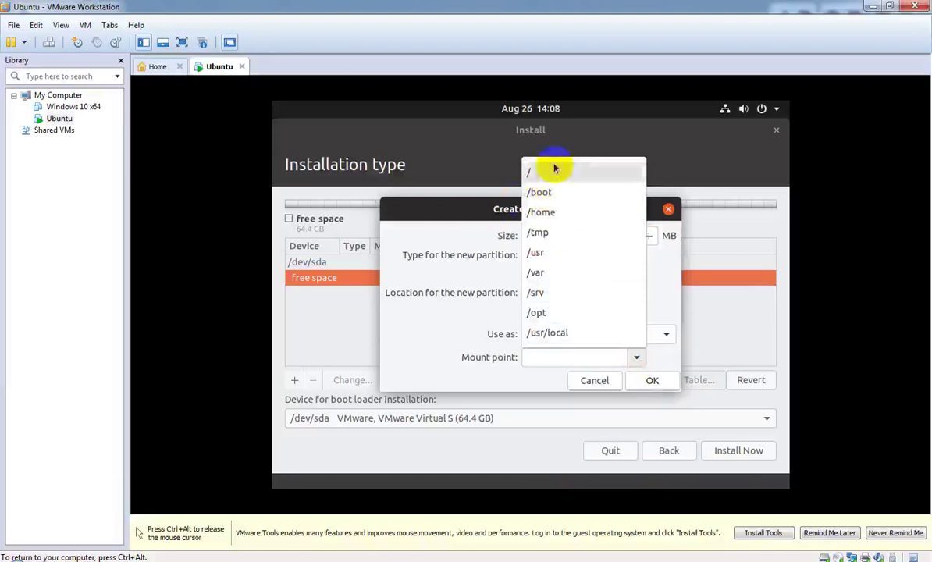
pyautogui.click(555, 174)
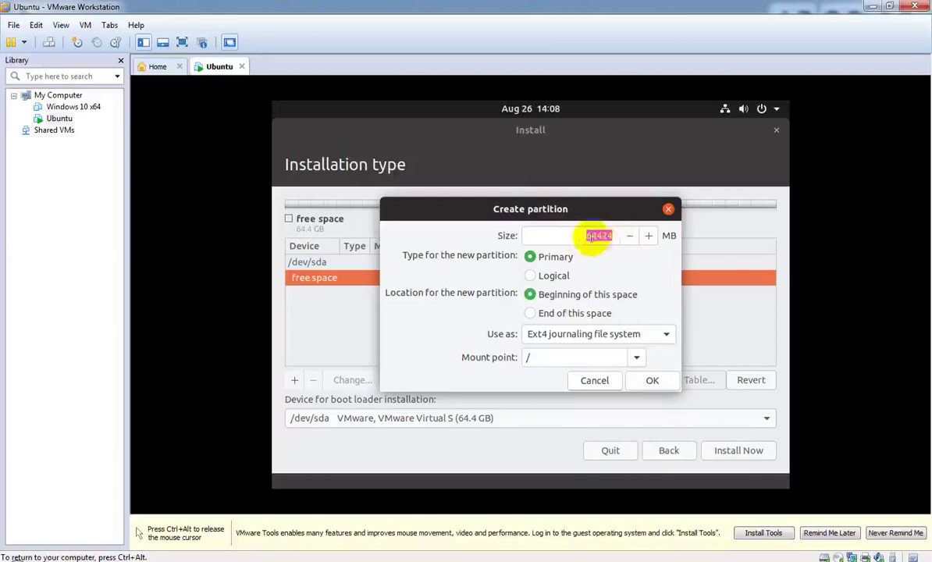
# Step: Change the partition size to 30024 MB and create it
pyautogui.click(591, 237)
pyautogui.click(612, 236)
pyautogui.press('BackSpace')
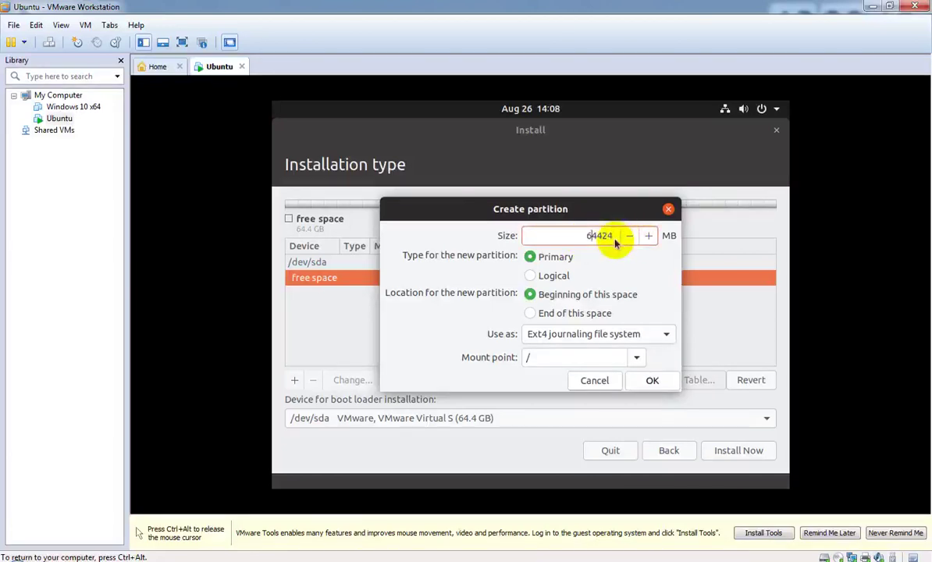
pyautogui.write('4')
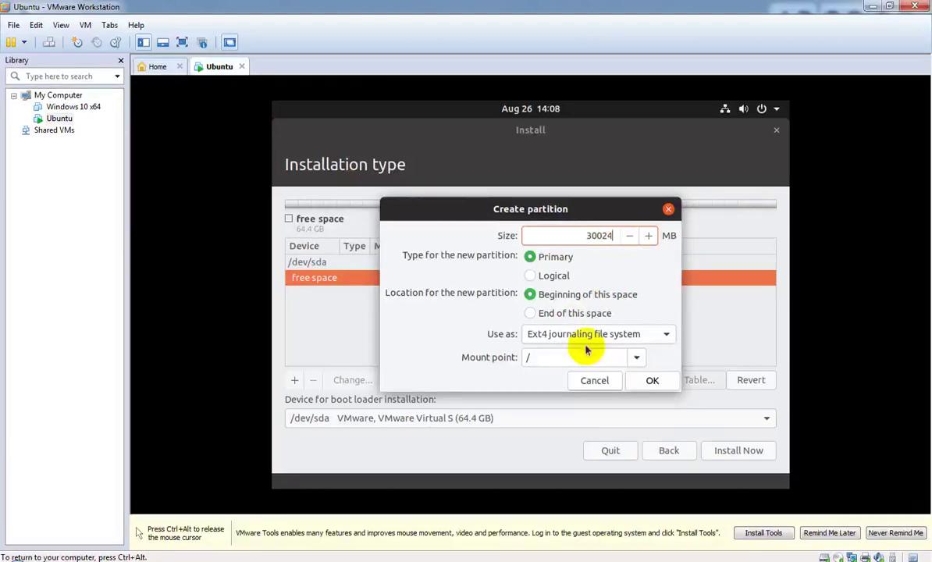
pyautogui.click(652, 381)
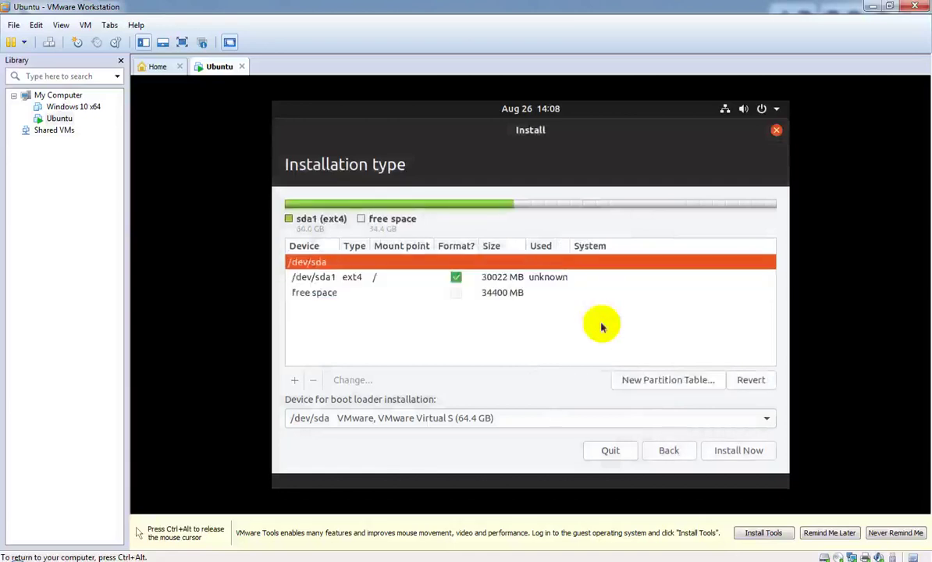
# Step: Add a 1024 MB partition mounted at /boot from the free space
pyautogui.click(327, 292)
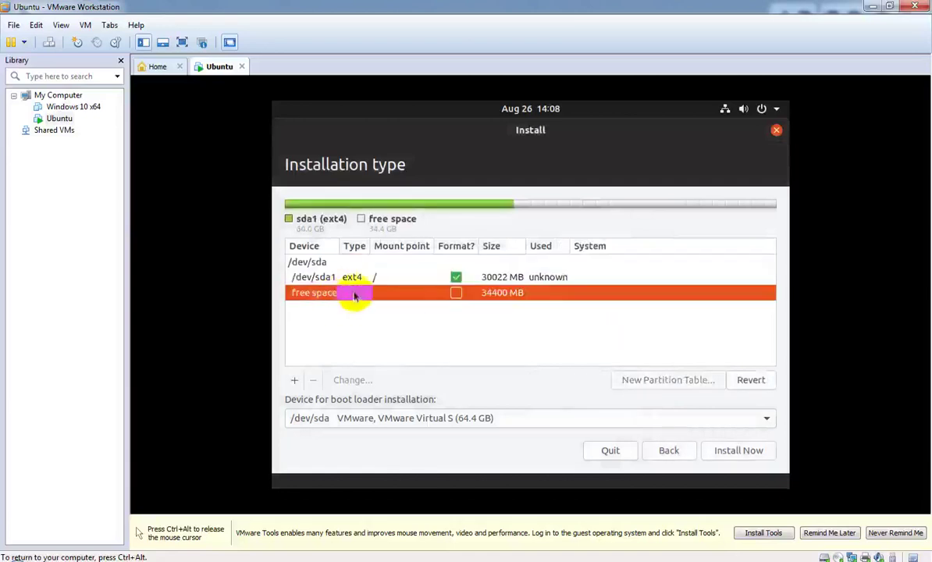
pyautogui.rightClick(354, 295)
pyautogui.click(385, 304)
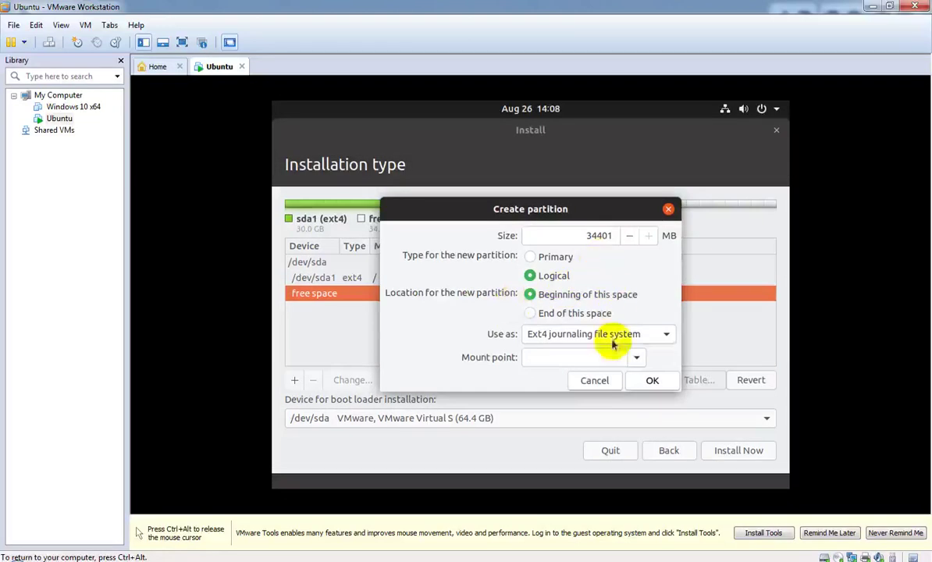
pyautogui.click(635, 356)
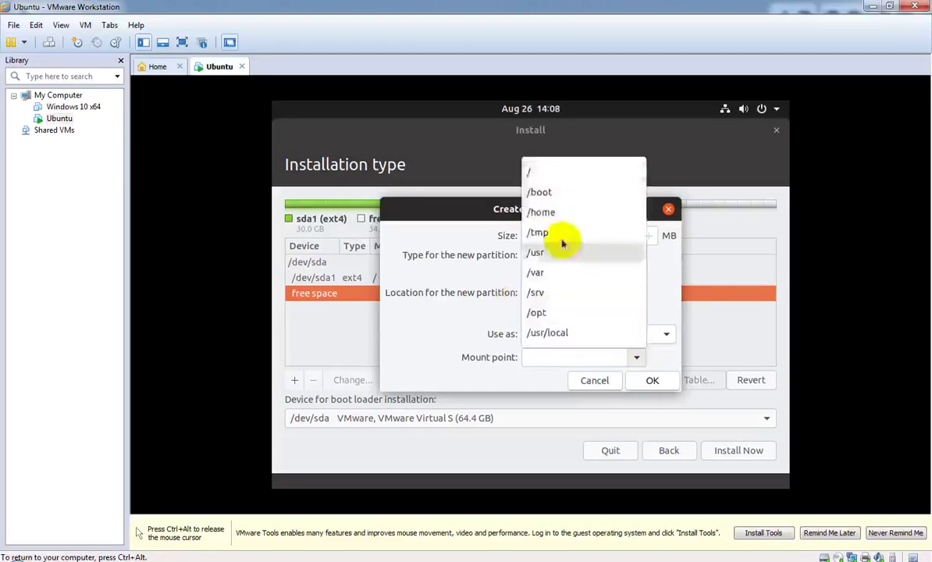
pyautogui.click(557, 191)
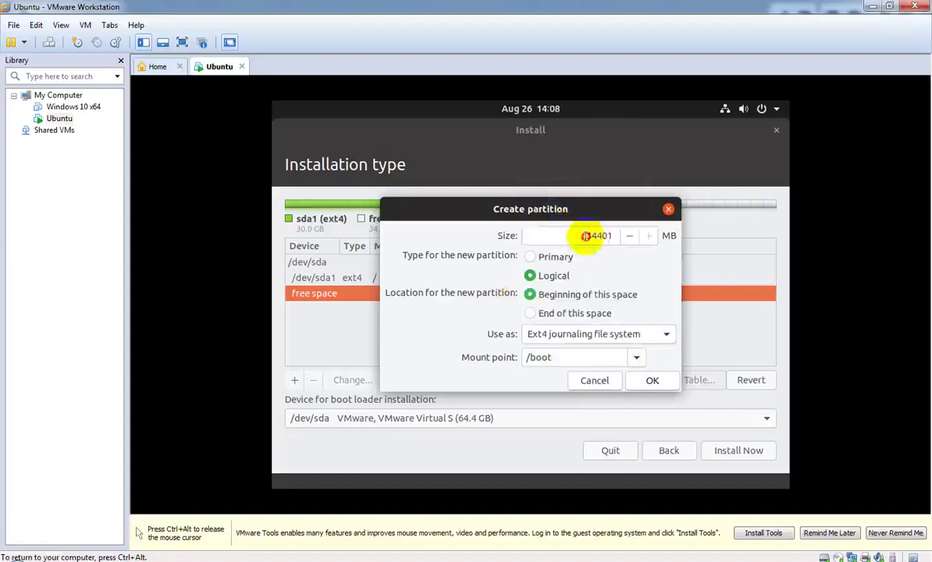
pyautogui.doubleClick(585, 236)
pyautogui.write('1024')
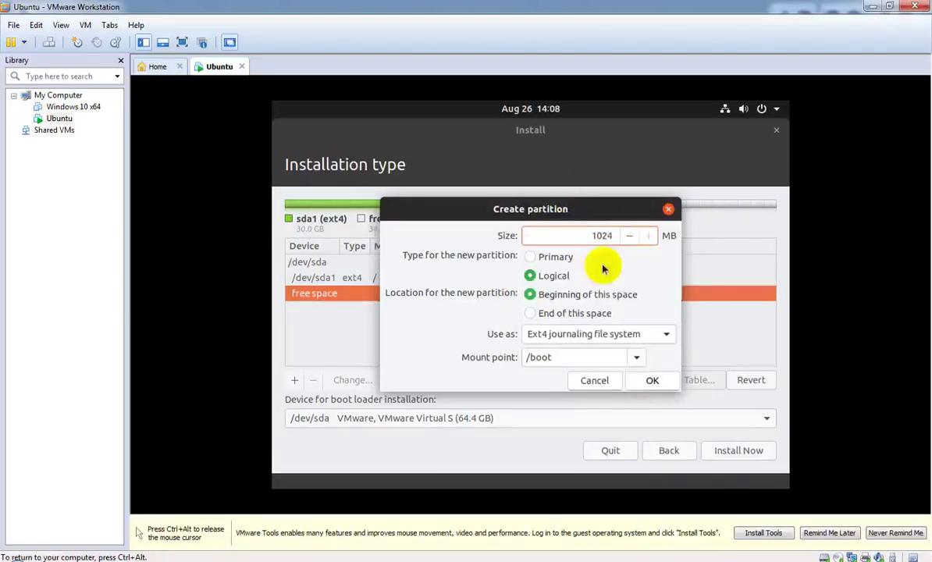
pyautogui.click(651, 381)
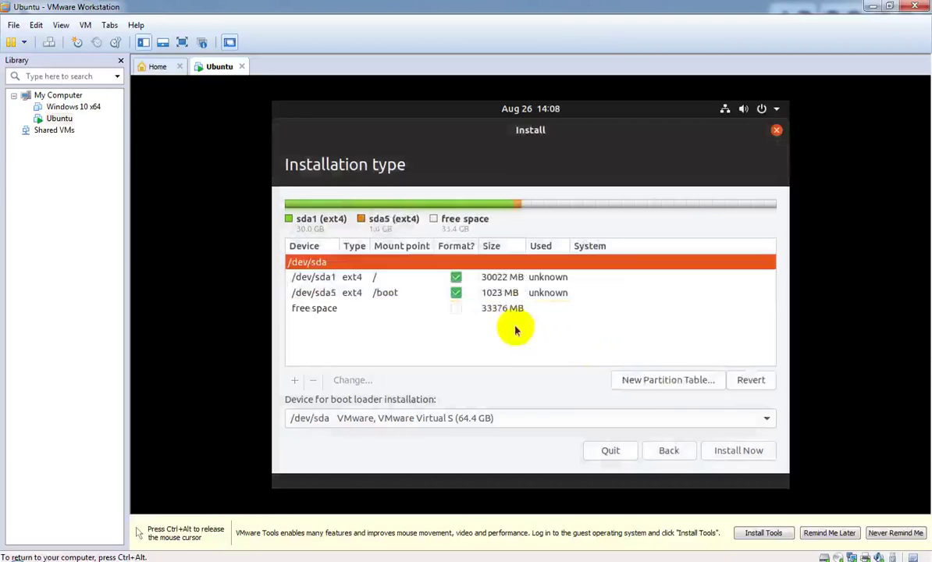
# Step: Select the remaining free space and start adding another partition there
pyautogui.moveTo(363, 251); pyautogui.dragTo(429, 250)
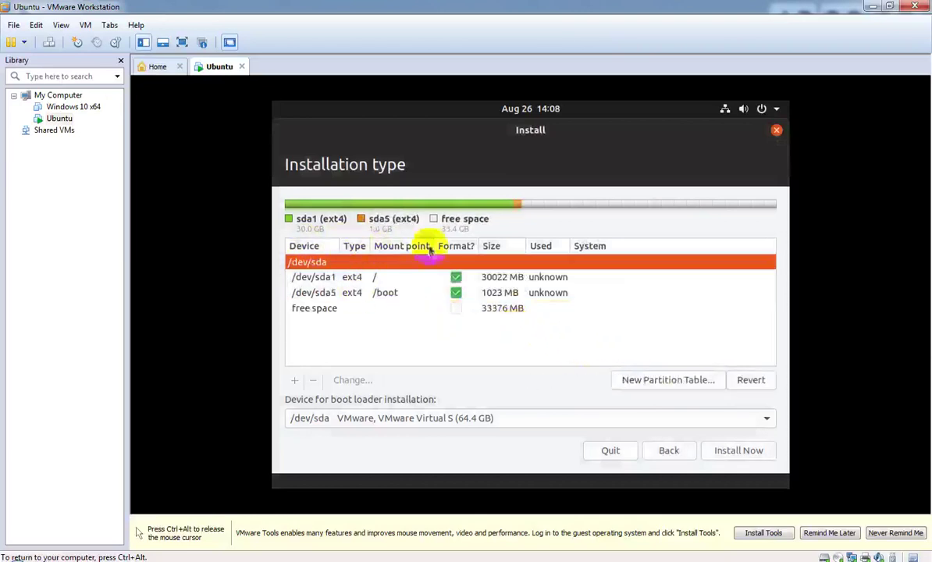
pyautogui.click(366, 316)
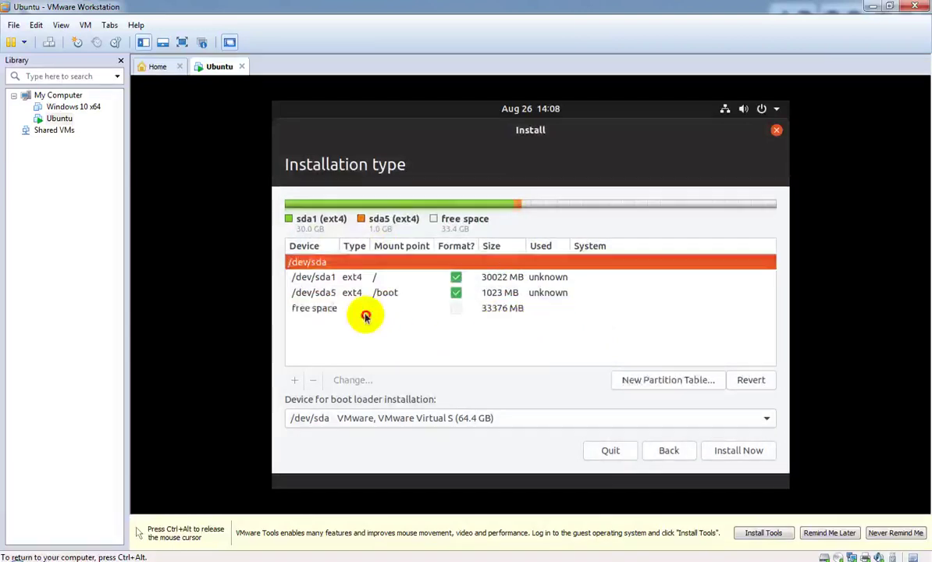
pyautogui.rightClick(474, 316)
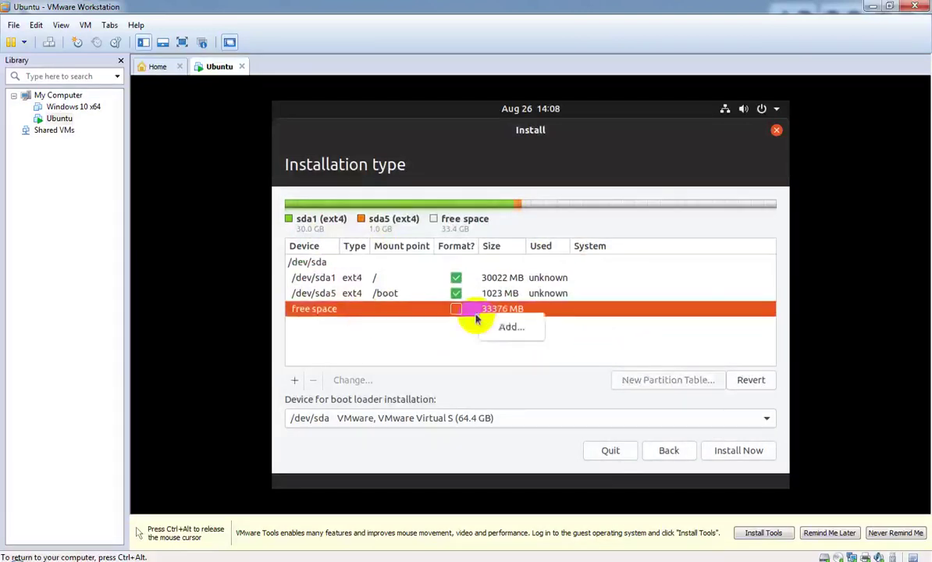
pyautogui.click(497, 328)
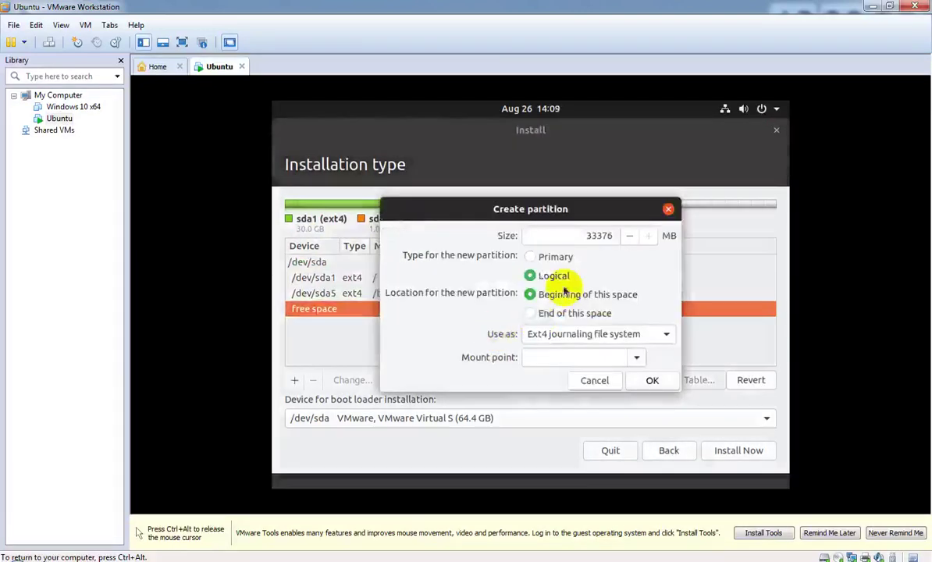
# Step: Set the new partition to use as swap area and select its 33376 MB size value
pyautogui.click(623, 357)
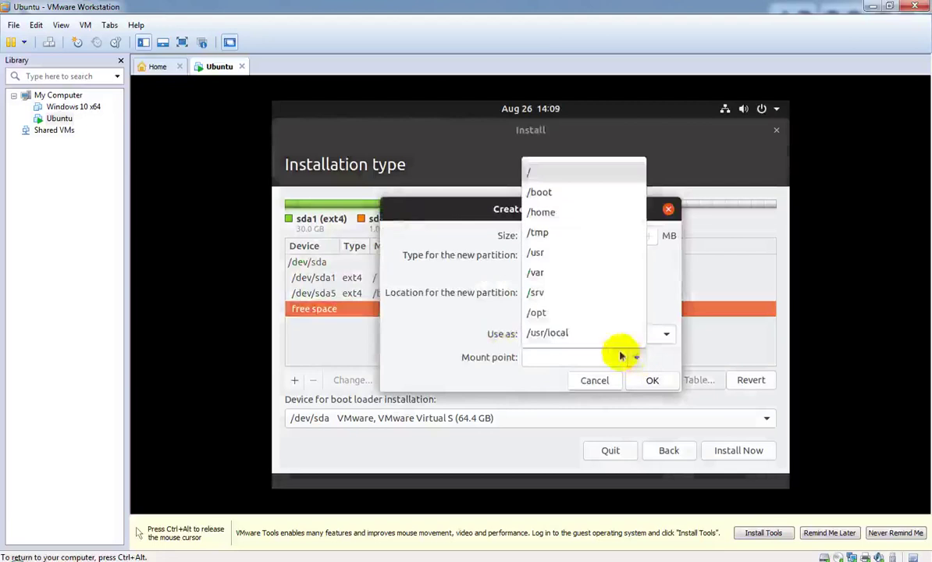
pyautogui.click(634, 357)
pyautogui.click(651, 333)
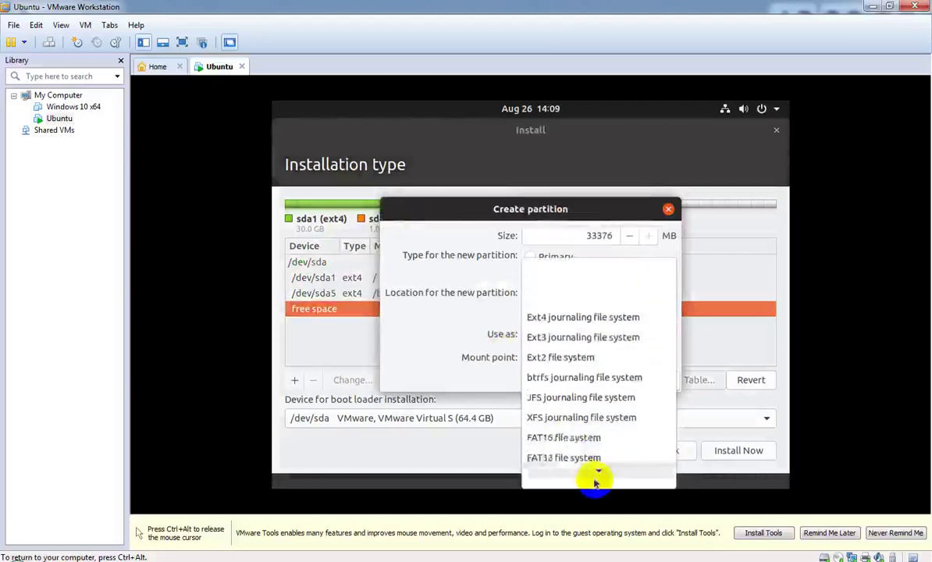
pyautogui.click(588, 433)
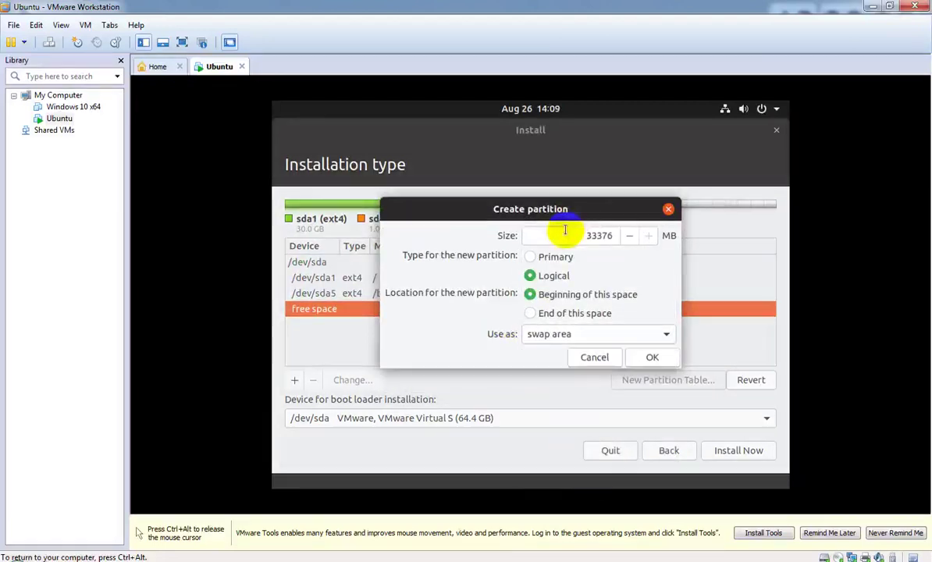
pyautogui.doubleClick(601, 236)
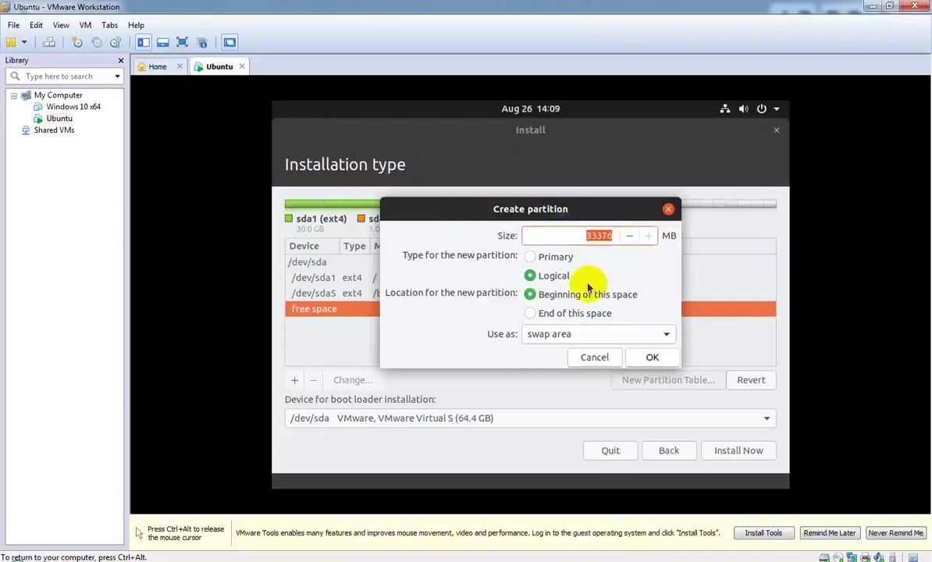
pyautogui.hotkey('ctrl', 'alt')
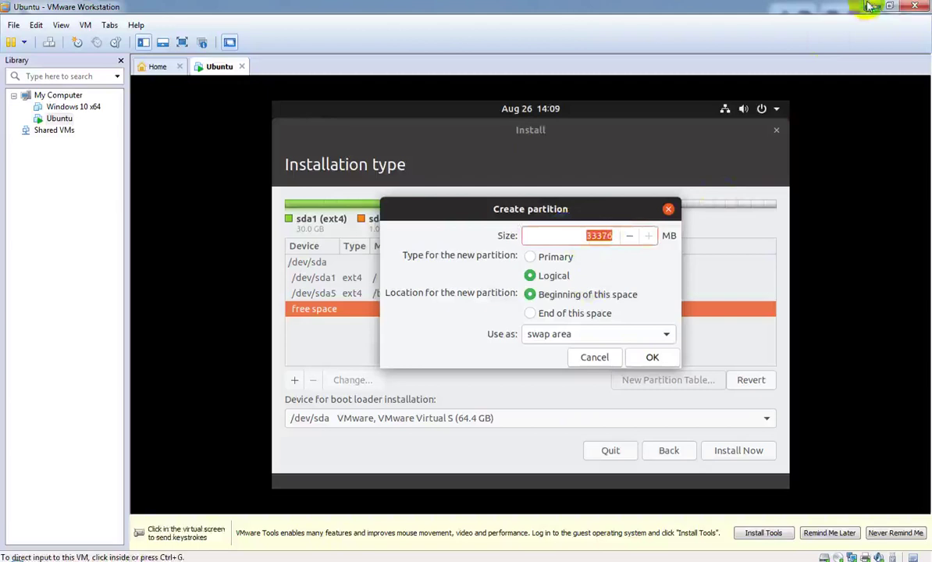
# Step: Launch Calculator via the calc run command, park it at upper right, and return to Ubuntu
pyautogui.click(872, 6)
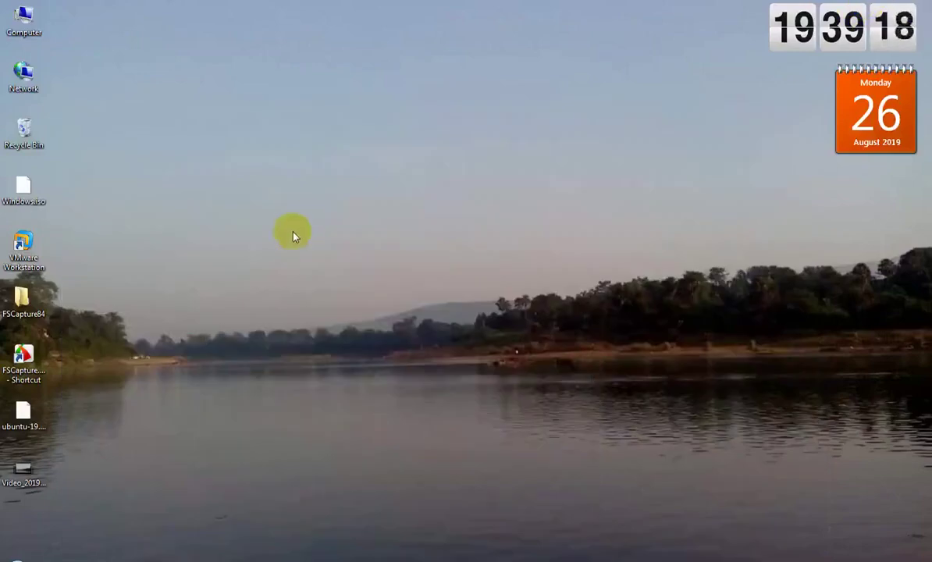
pyautogui.press('super+r')
pyautogui.write('calc')
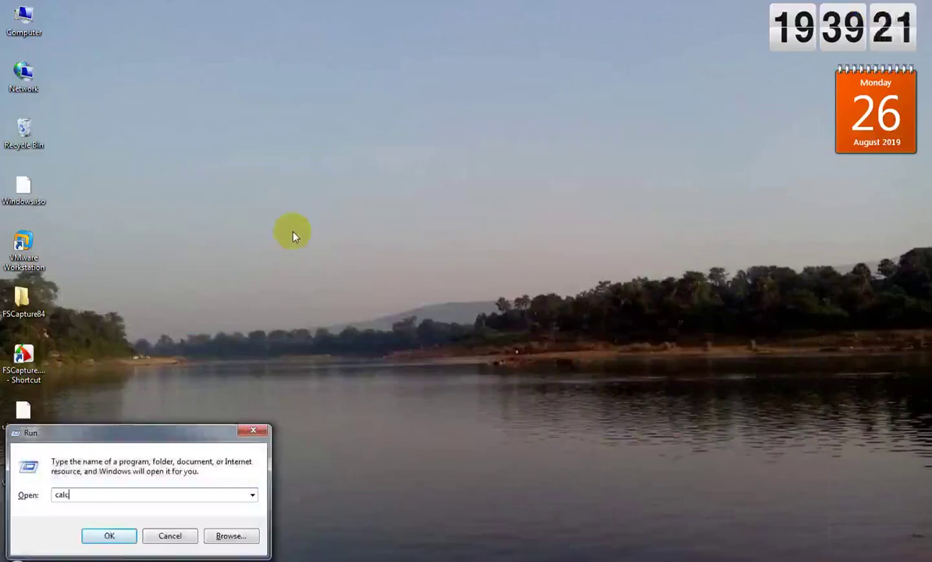
pyautogui.press('Return')
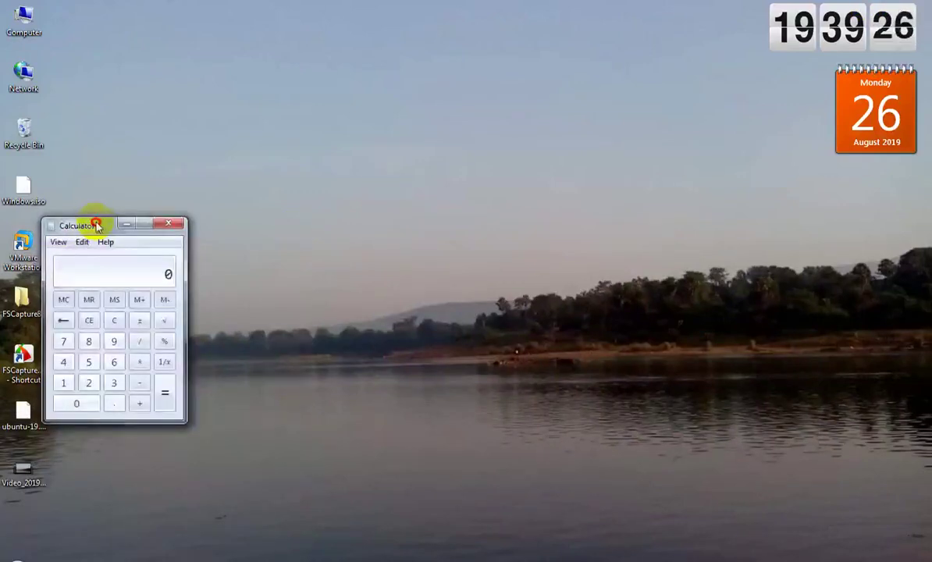
pyautogui.moveTo(96, 221); pyautogui.dragTo(656, 82)
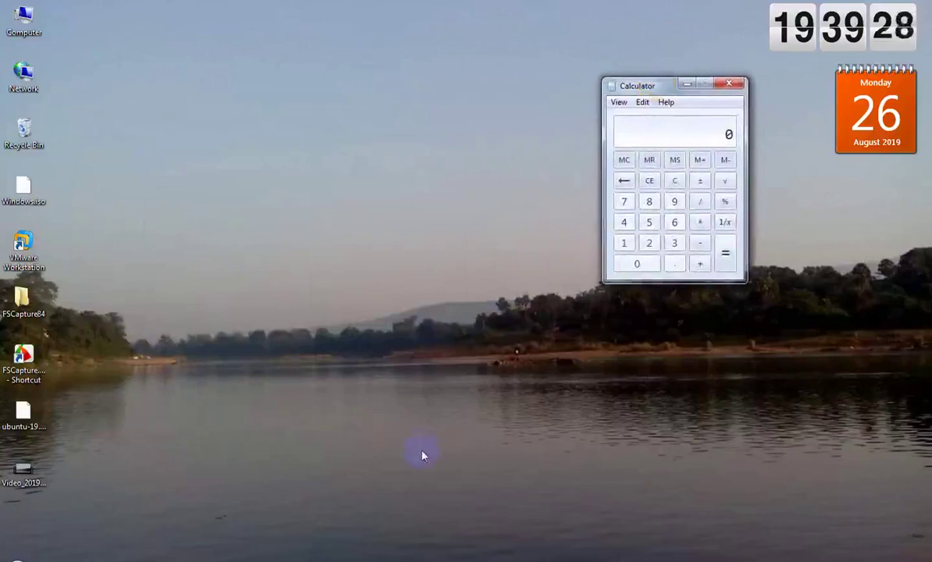
pyautogui.moveTo(350, 560)
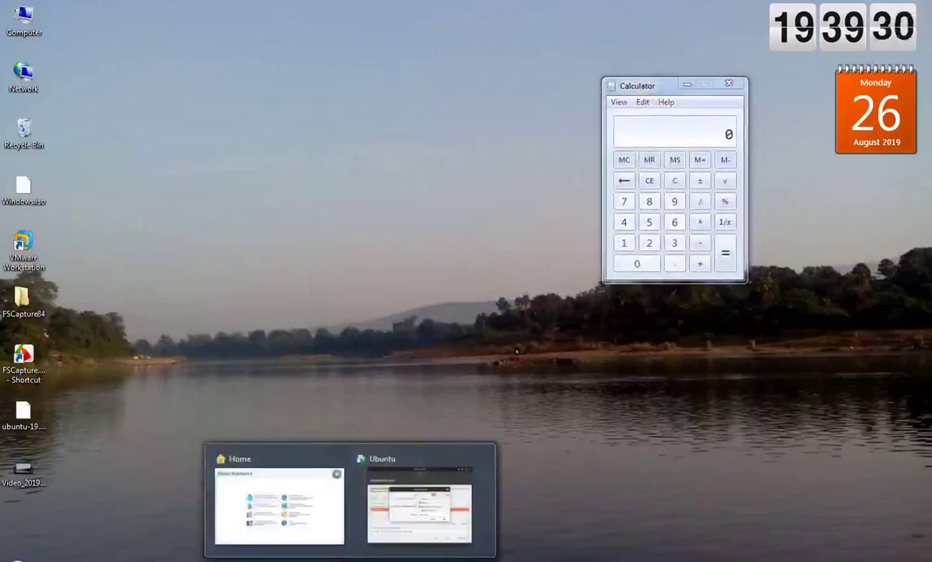
pyautogui.click(424, 478)
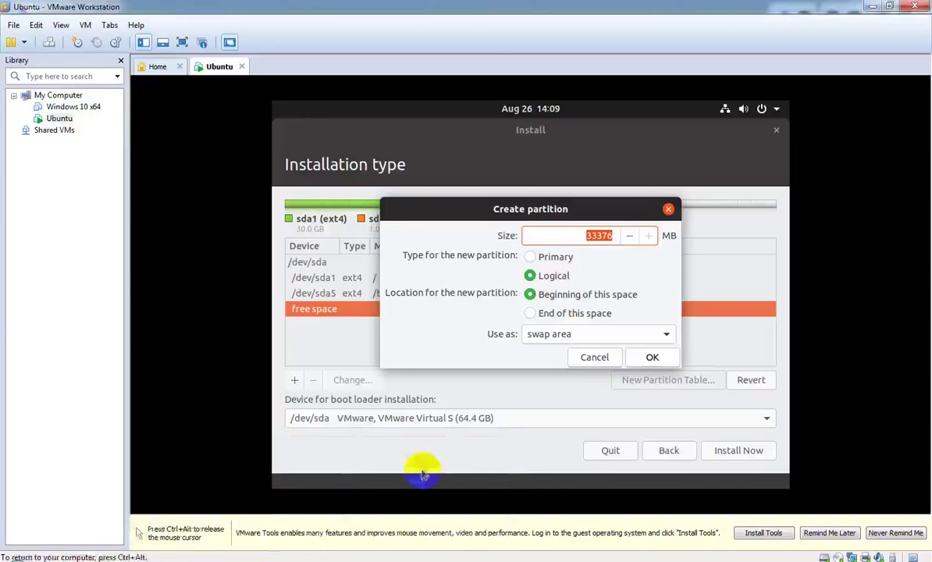
# Step: Confirm the Ubuntu VM has 2 GB memory in its Settings, then minimize VMware Workstation
pyautogui.rightClick(56, 120)
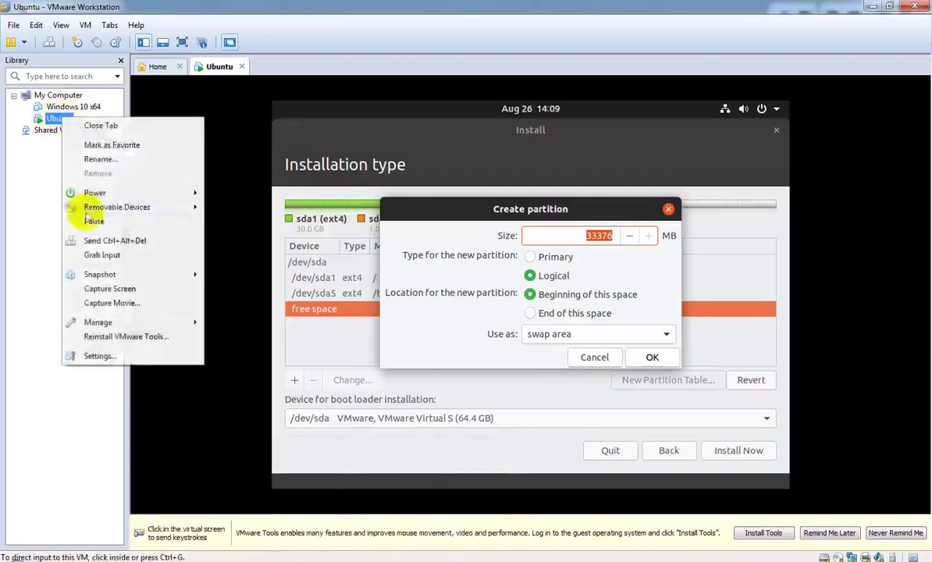
pyautogui.click(117, 360)
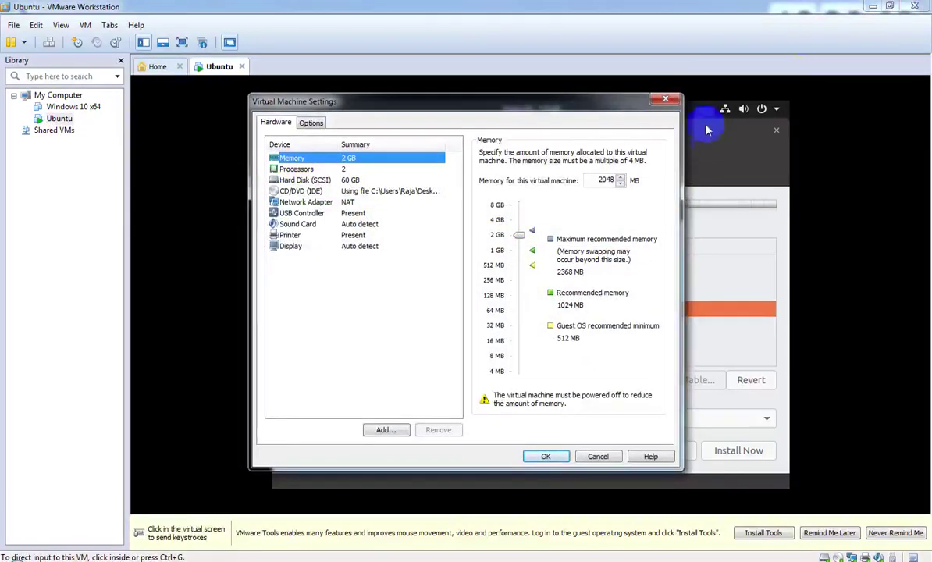
pyautogui.click(660, 102)
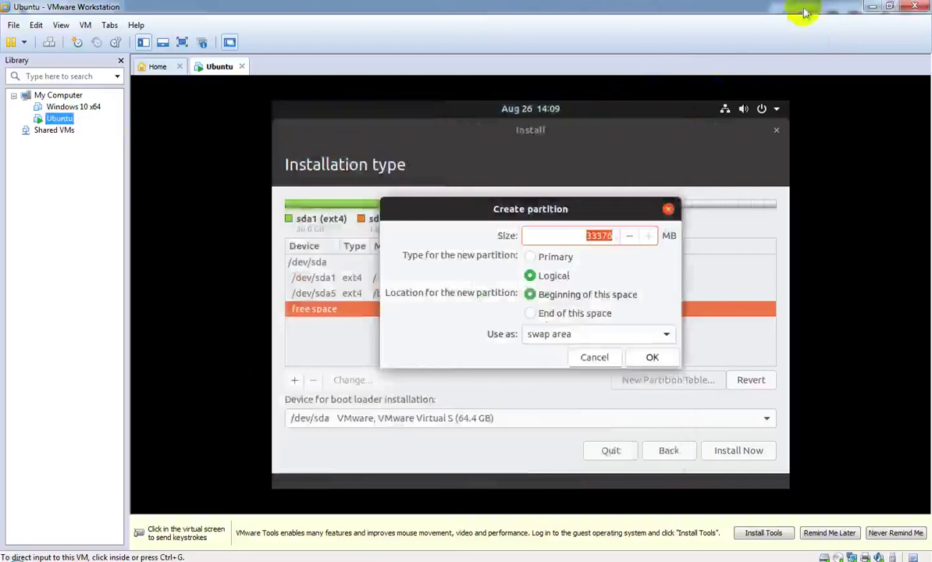
pyautogui.click(872, 8)
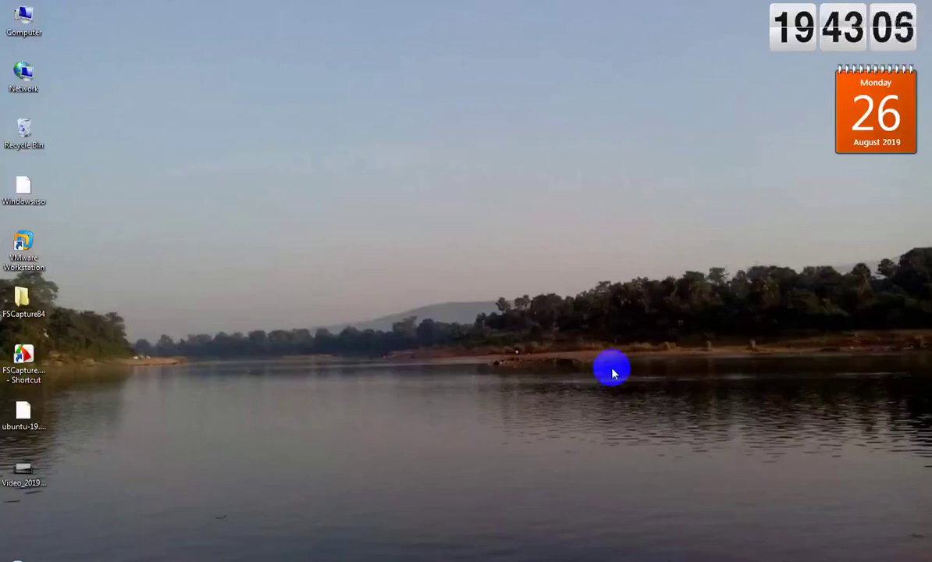
# Step: Launch Calculator with calc, compute 2 × 2, and close it
pyautogui.press('super+r')
pyautogui.write('ca')
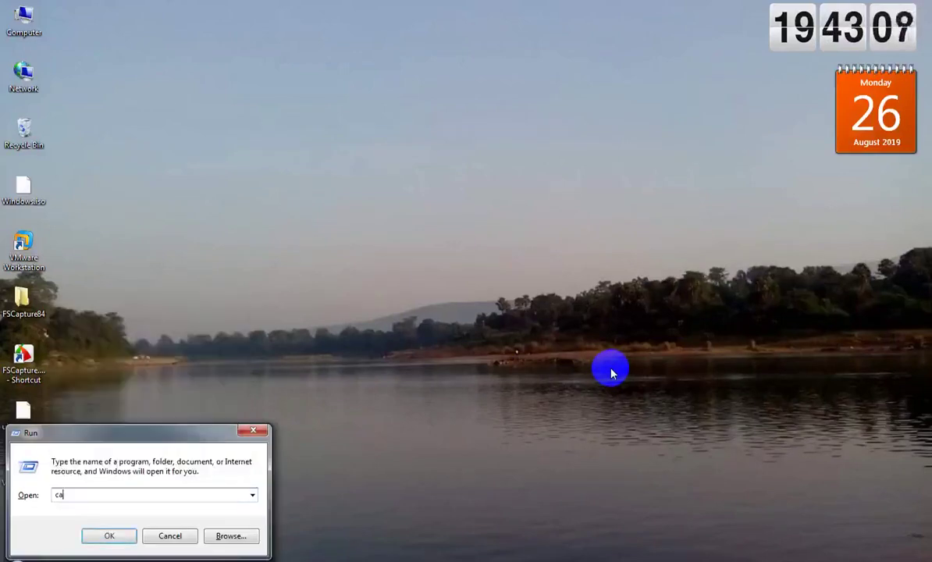
pyautogui.write('l')
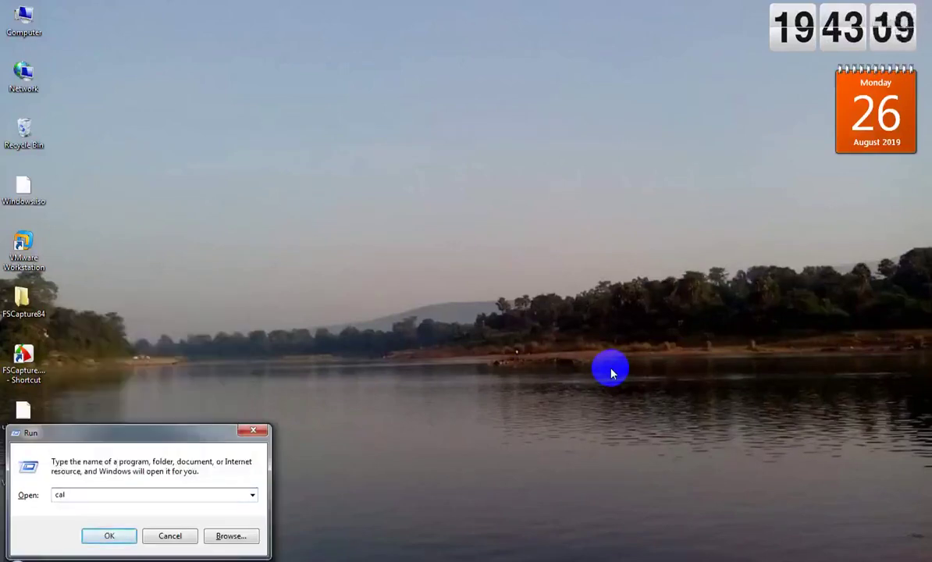
pyautogui.write('c')
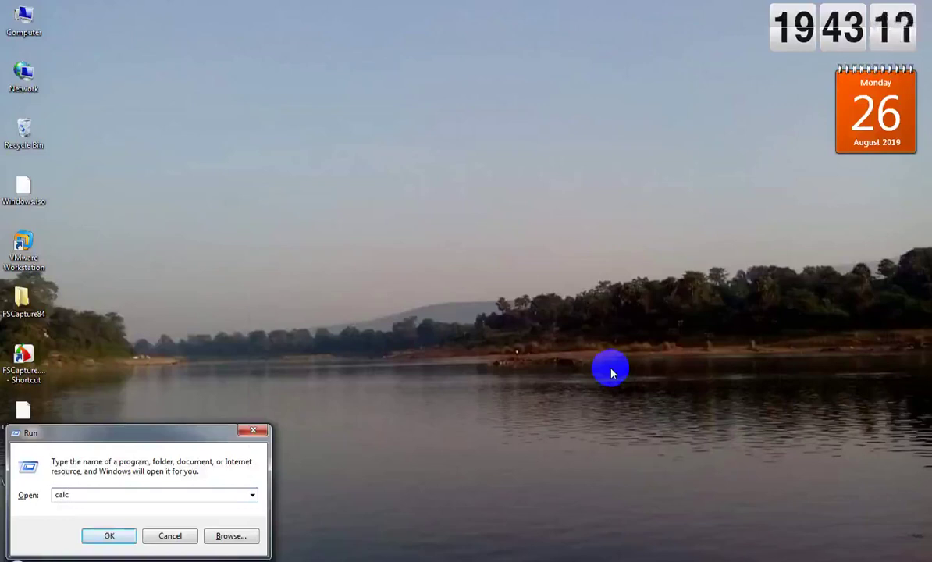
pyautogui.press('Return')
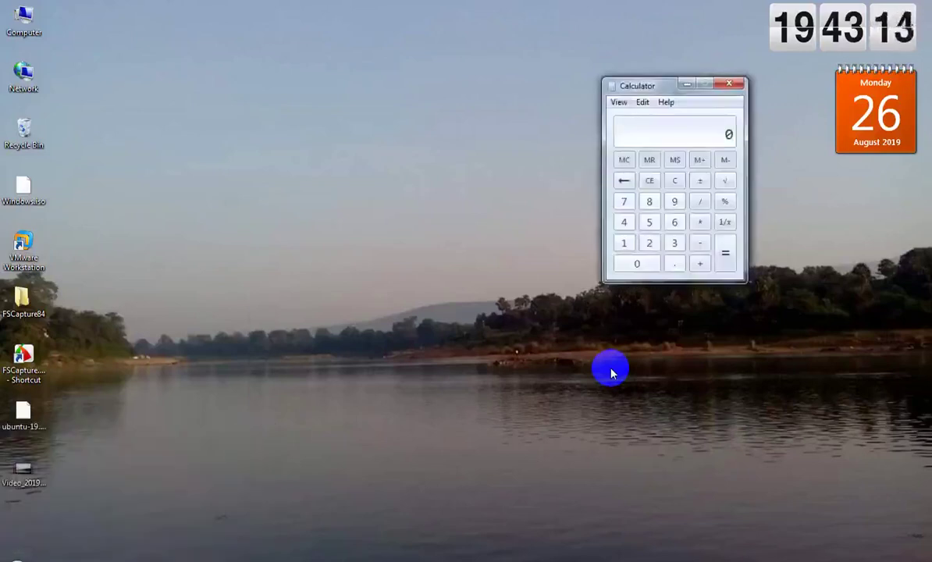
pyautogui.click(653, 245)
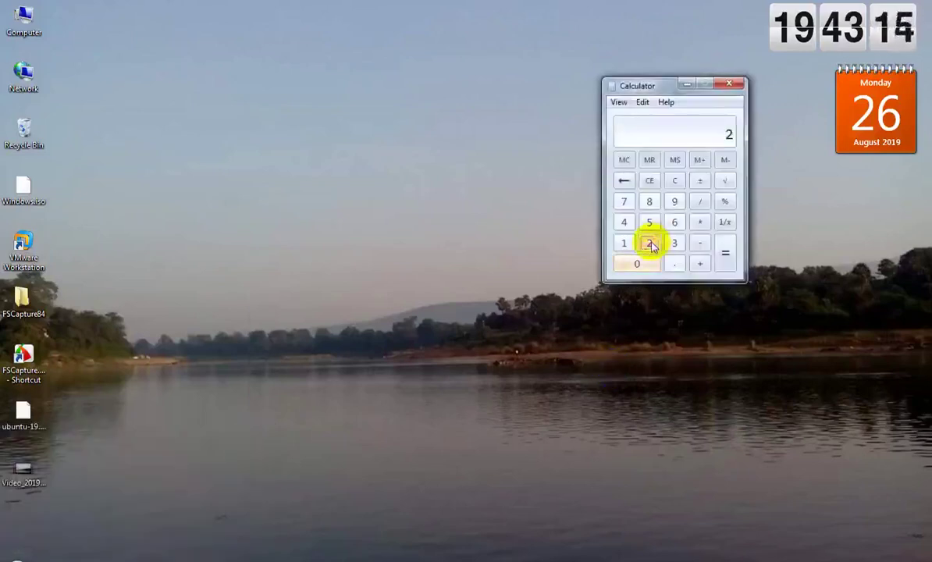
pyautogui.click(701, 221)
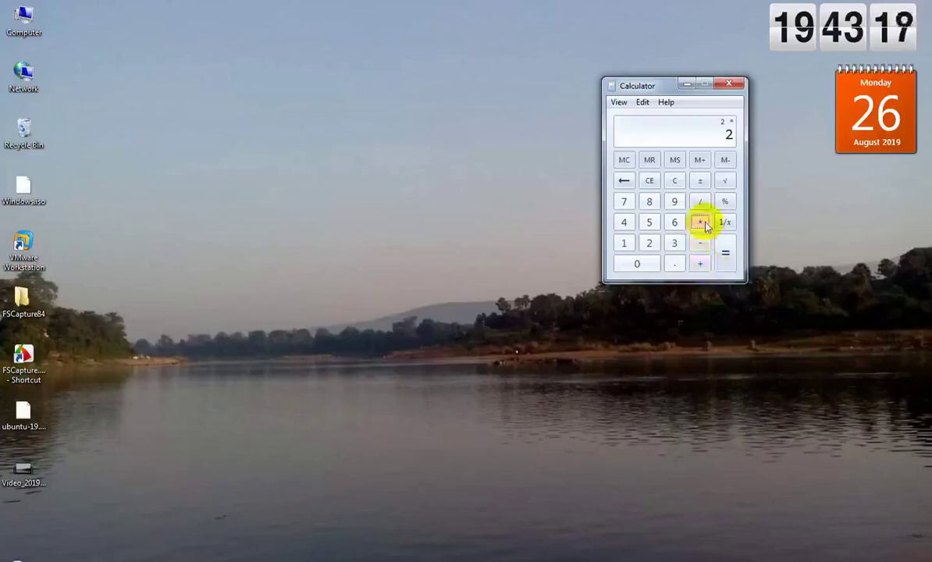
pyautogui.click(649, 243)
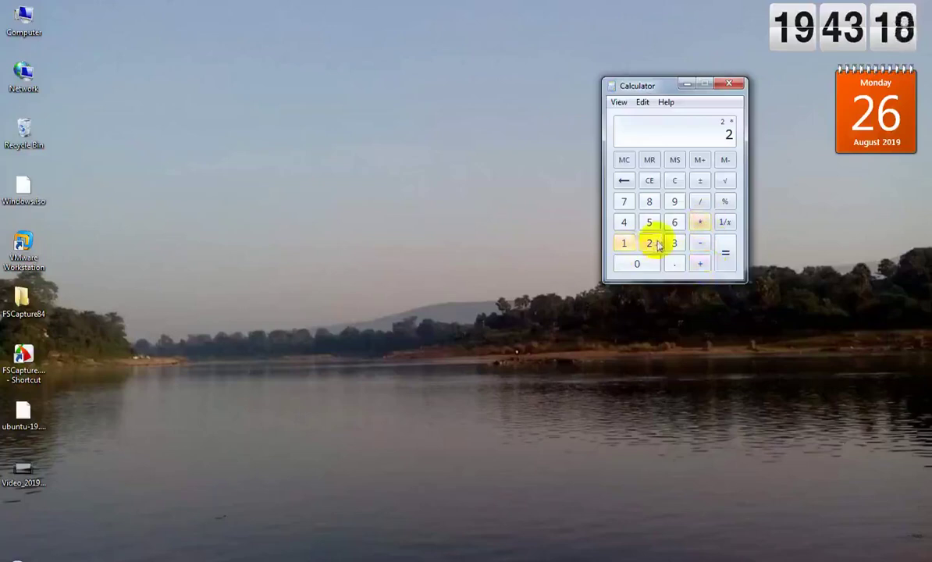
pyautogui.click(726, 252)
pyautogui.click(730, 84)
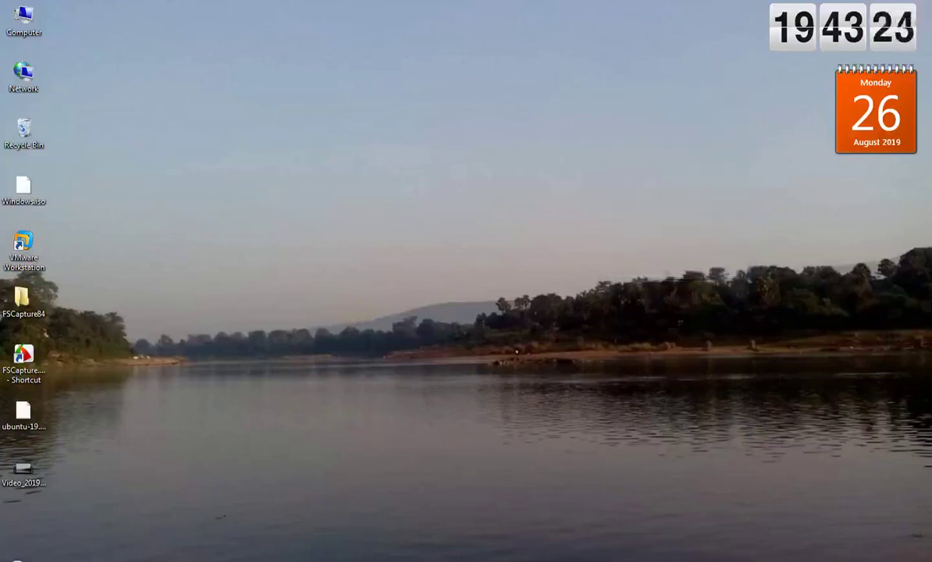
# Step: Back in the Ubuntu VM, create a 4024 MB logical swap partition at the start of free space
pyautogui.moveTo(350, 559)
pyautogui.click(395, 510)
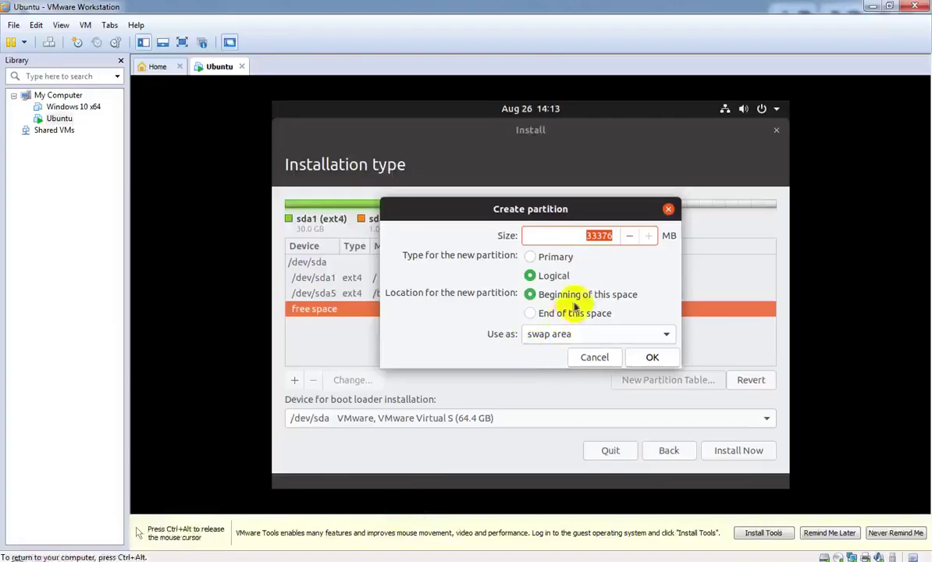
pyautogui.click(613, 240)
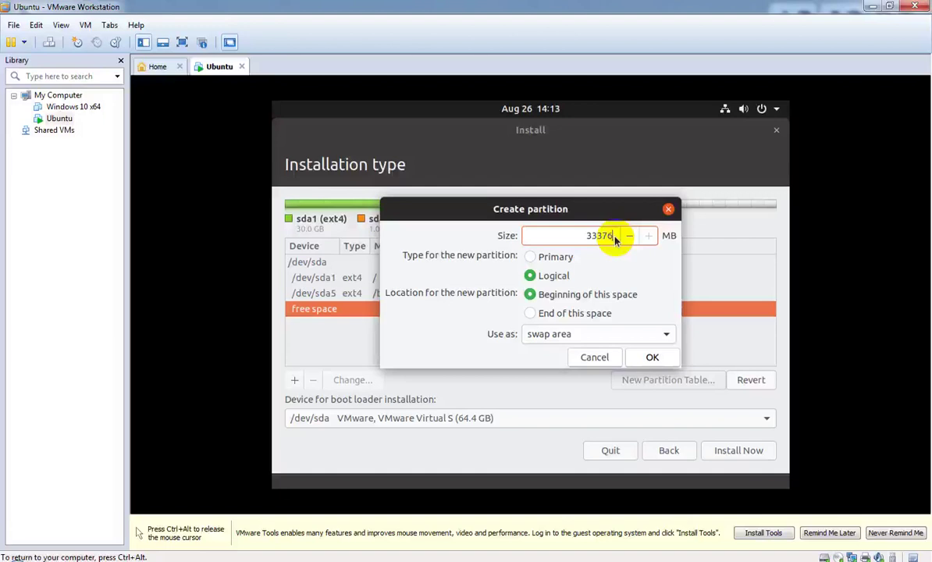
pyautogui.moveTo(553, 209); pyautogui.dragTo(601, 213)
pyautogui.click(638, 238)
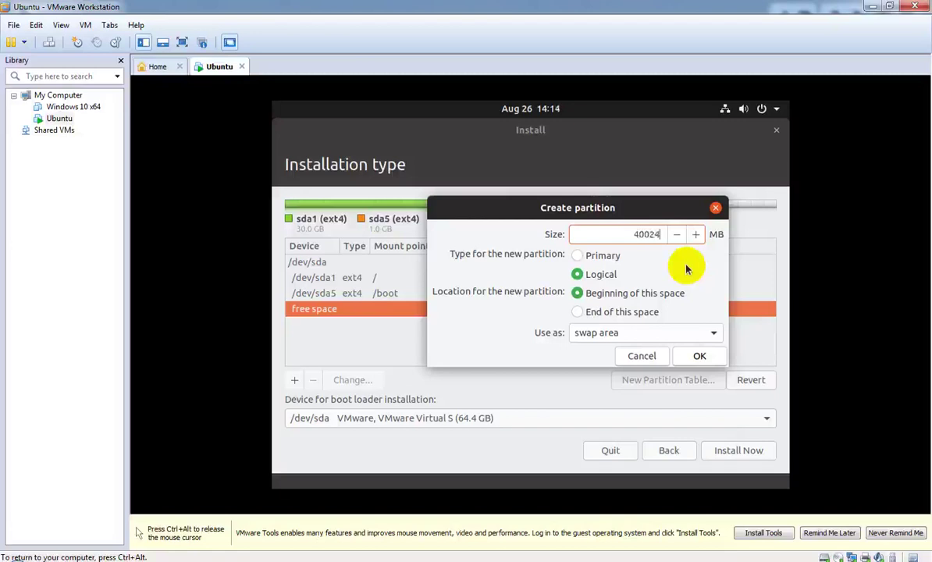
pyautogui.press('BackSpace')
pyautogui.press('BackSpace')
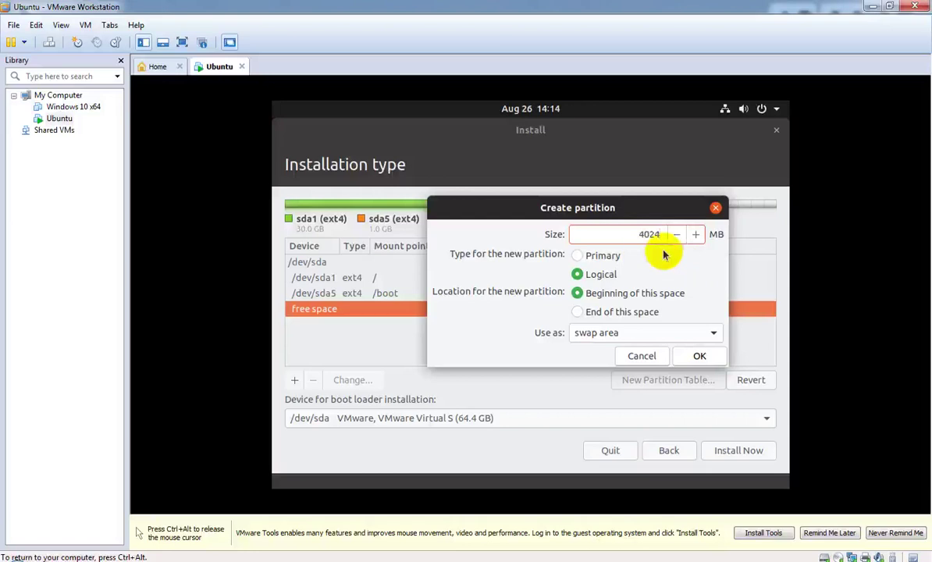
pyautogui.moveTo(650, 216)
pyautogui.mouseDown()
pyautogui.moveTo(727, 229)
pyautogui.moveTo(774, 287)
pyautogui.moveTo(654, 221)
pyautogui.mouseUp()
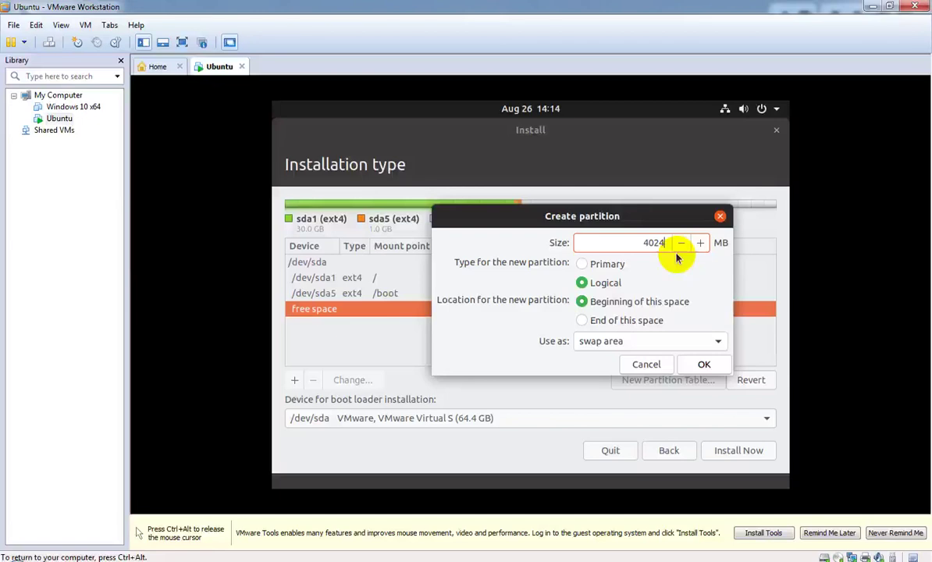
pyautogui.click(705, 365)
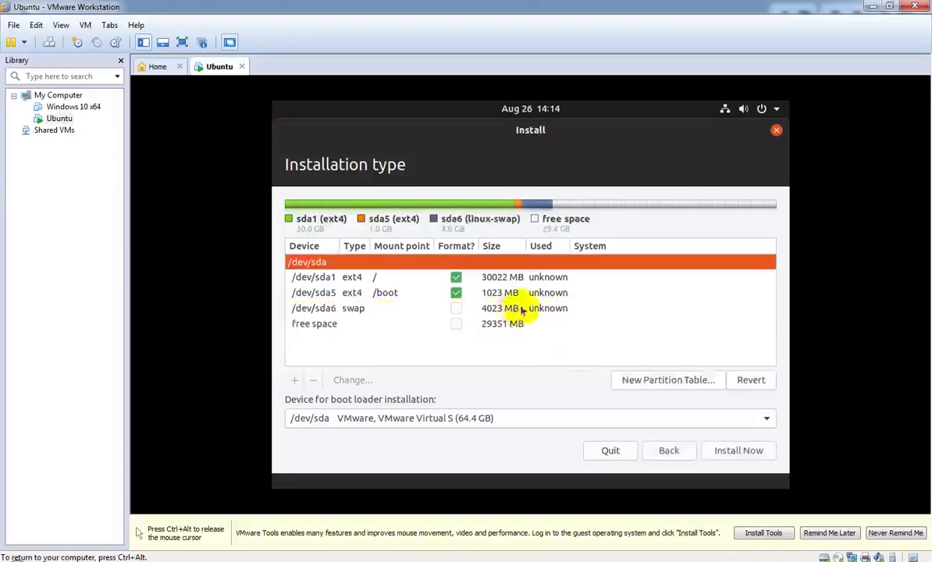
pyautogui.click(515, 310)
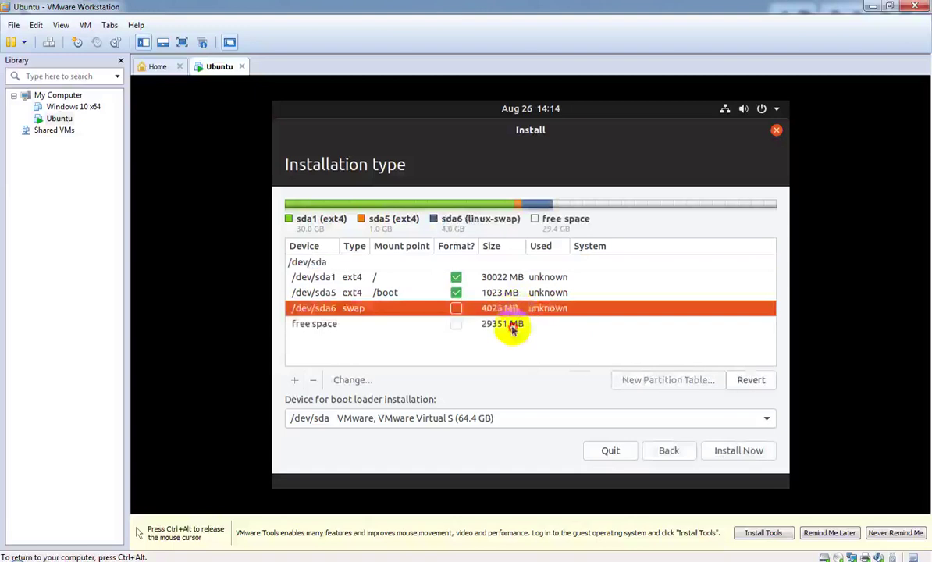
pyautogui.click(514, 323)
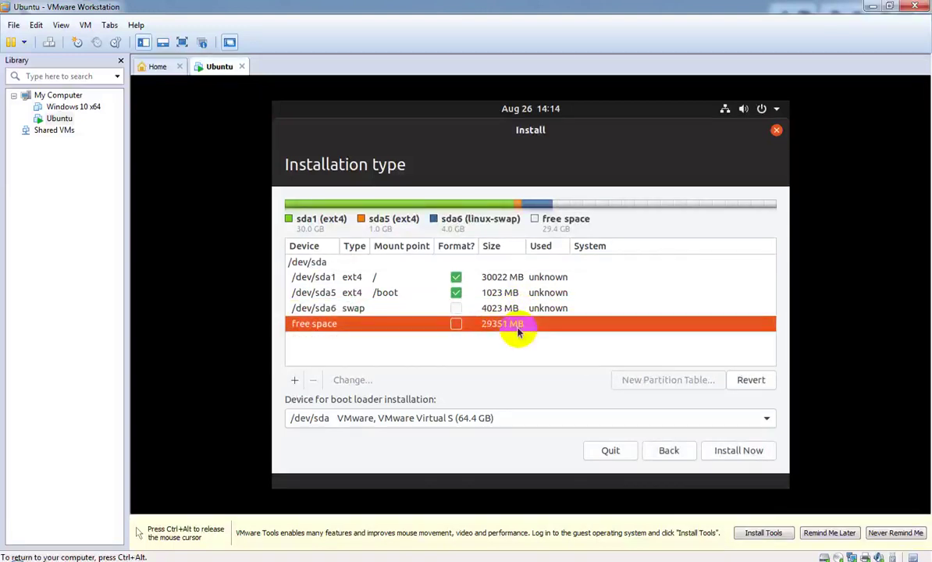
pyautogui.click(393, 278)
pyautogui.rightClick(393, 279)
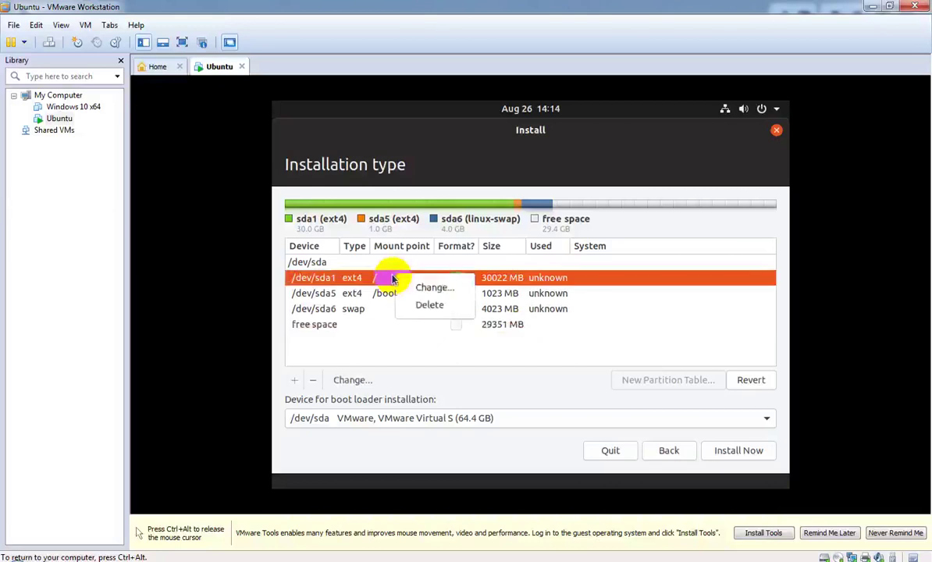
pyautogui.click(449, 291)
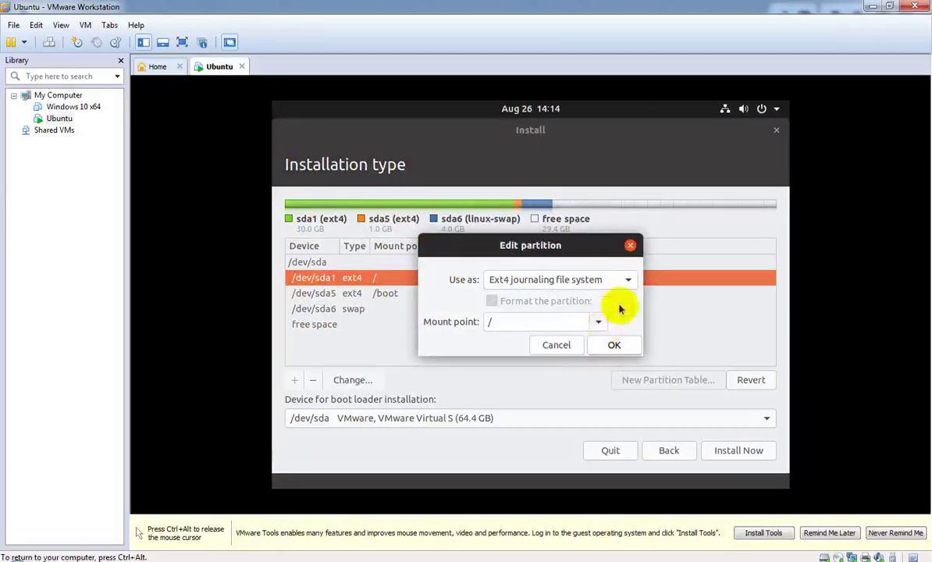
pyautogui.click(599, 322)
pyautogui.click(598, 322)
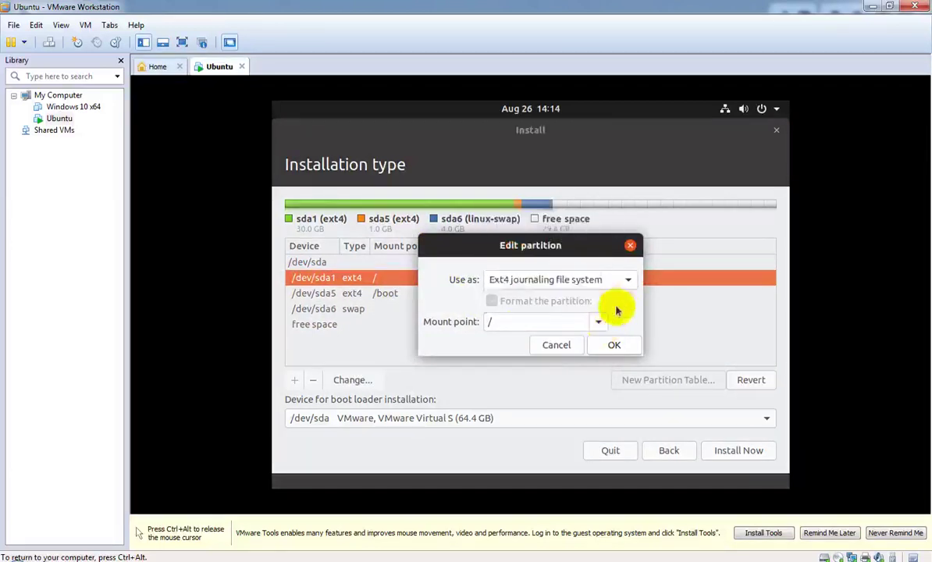
# Step: Dismiss the root partition dialog and make the remaining free space a 'do not use' partition
pyautogui.click(556, 345)
pyautogui.click(396, 324)
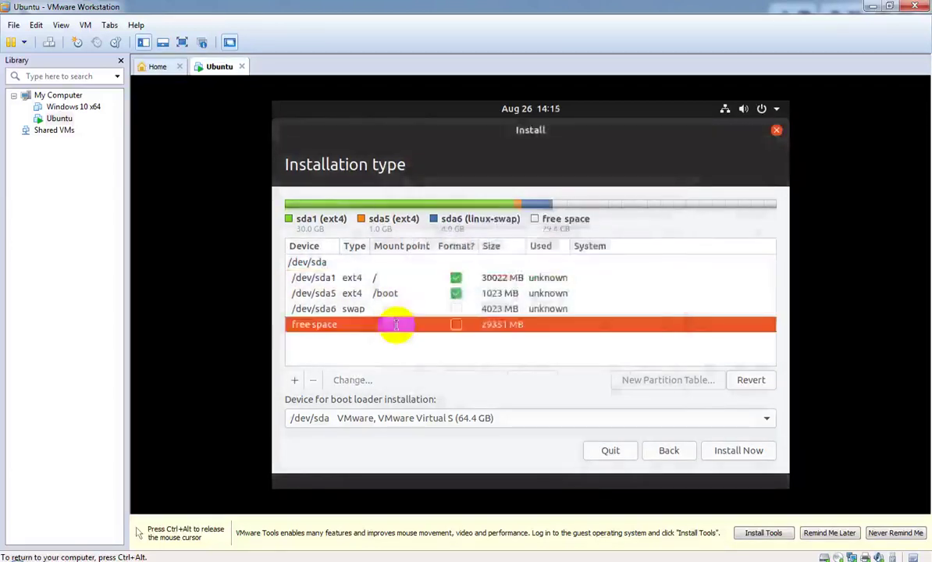
pyautogui.doubleClick(396, 324)
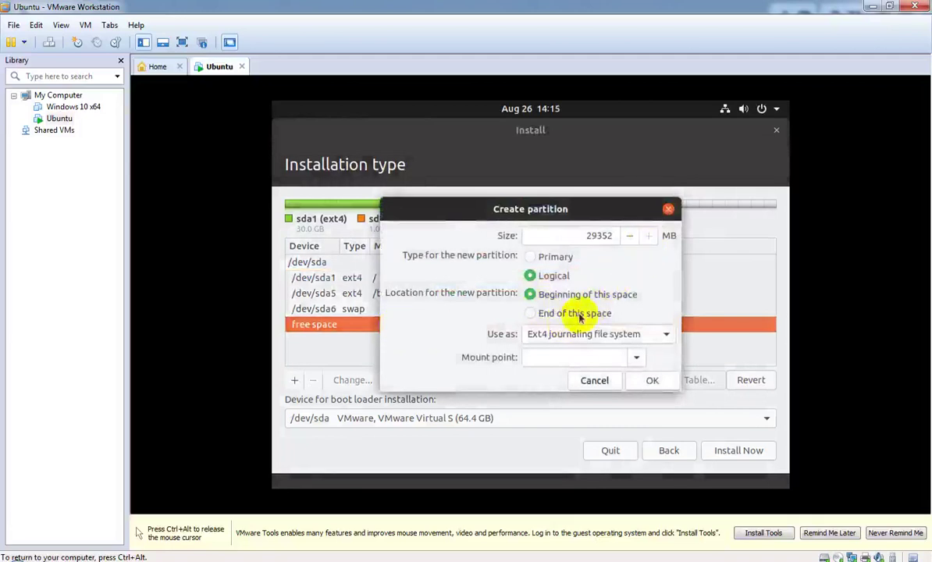
pyautogui.click(660, 335)
pyautogui.moveTo(598, 473)
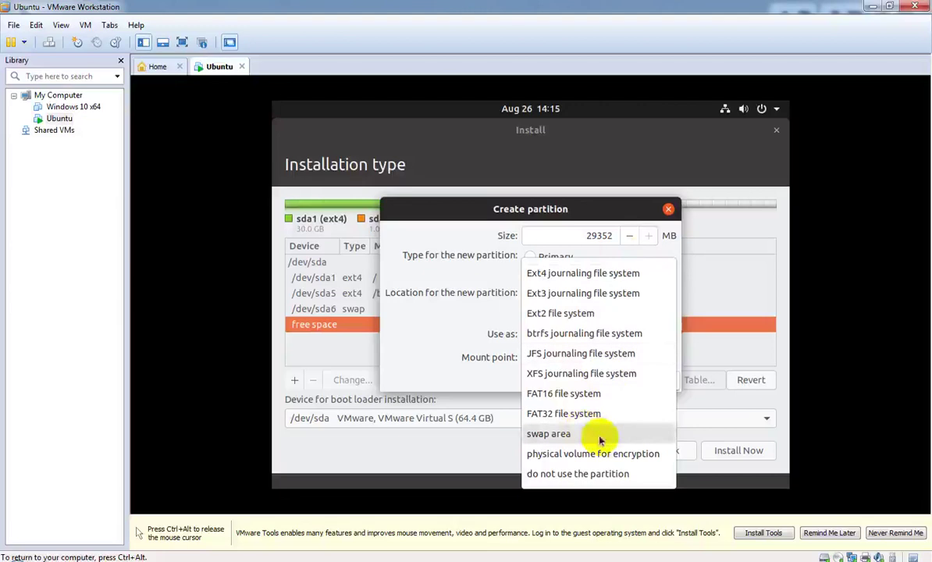
pyautogui.click(624, 474)
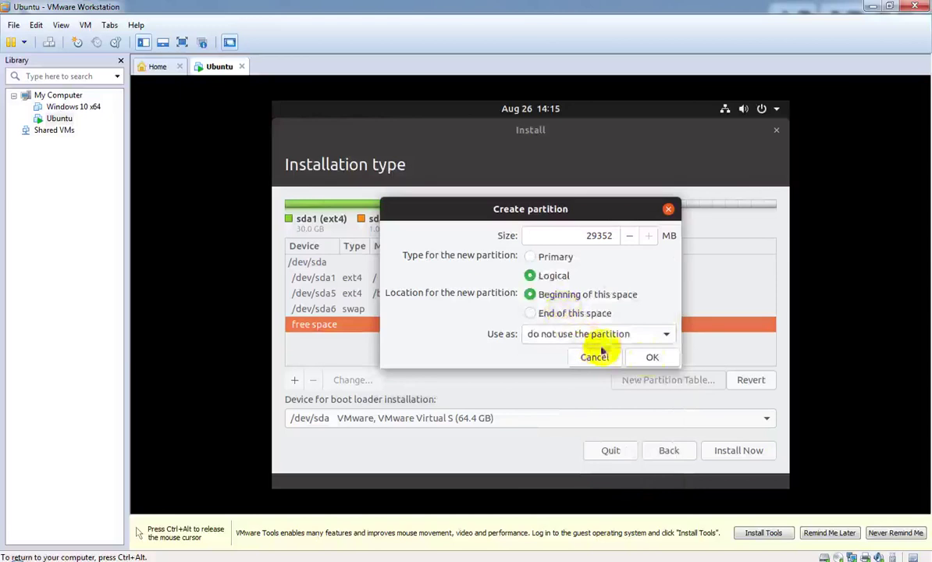
pyautogui.click(652, 357)
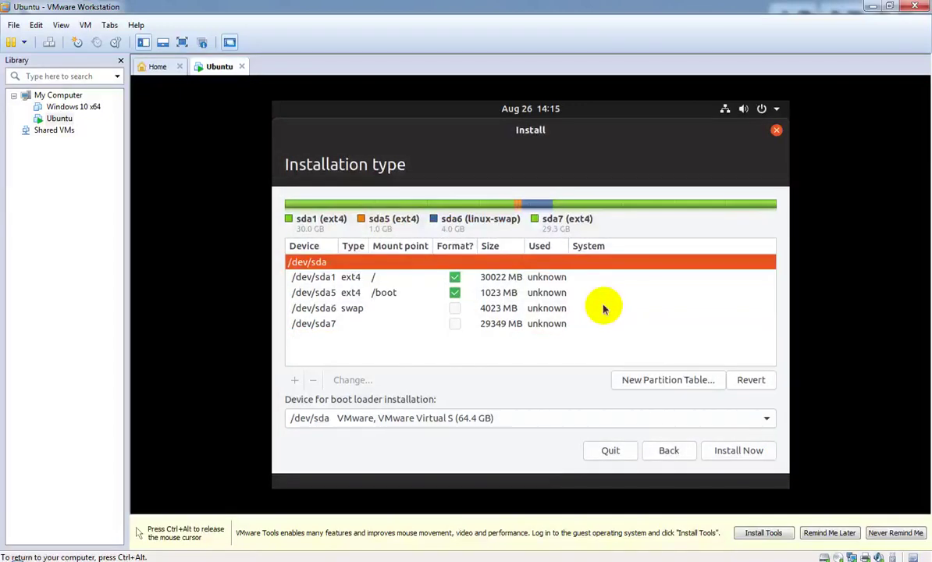
# Step: Select /dev/sda1, choose Install Now, and confirm writing the partition changes to disk
pyautogui.click(401, 283)
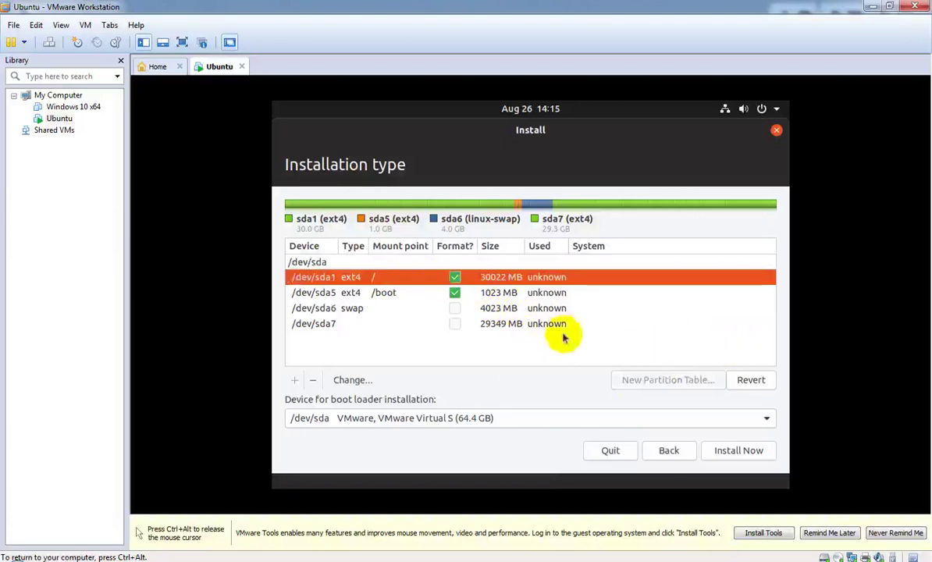
pyautogui.click(738, 453)
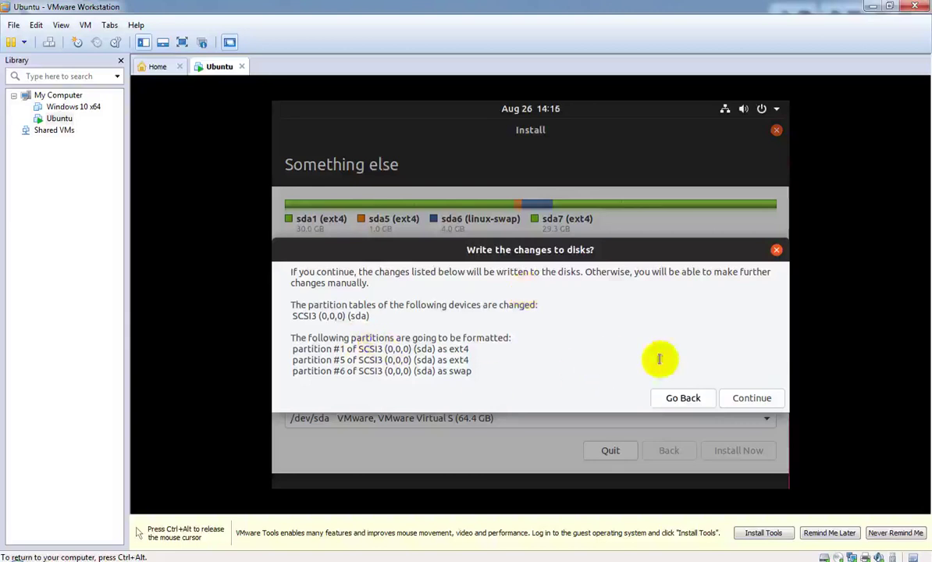
pyautogui.click(752, 399)
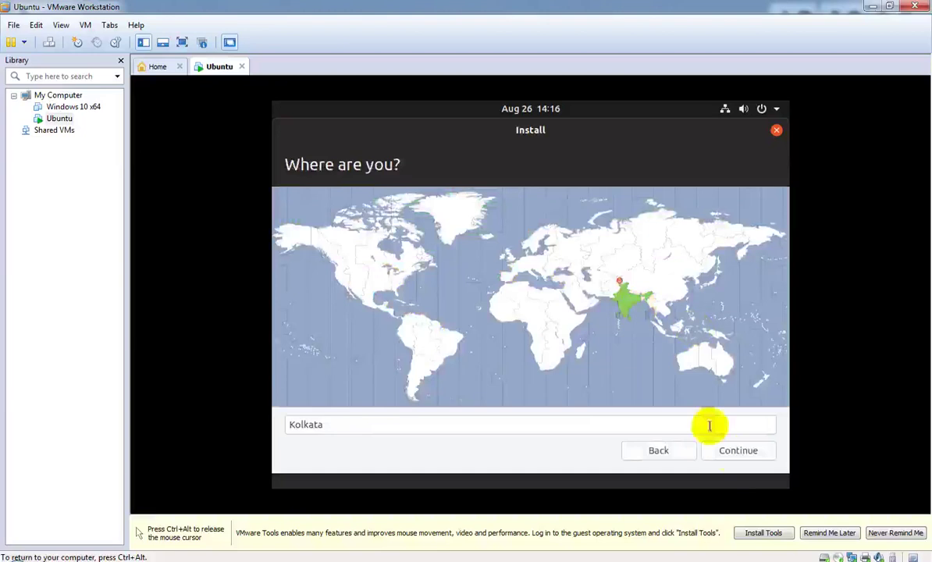
# Step: Accept Kolkata as the location and continue to the account page
pyautogui.click(738, 451)
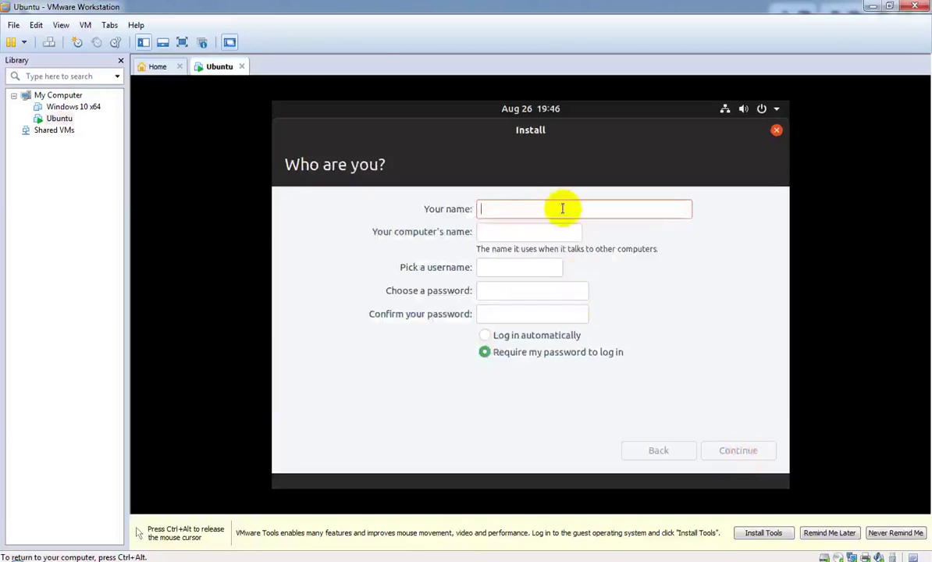
# Step: Enter your name, set the computer name to 'Home' and the username to 'admin'
pyautogui.write('R')
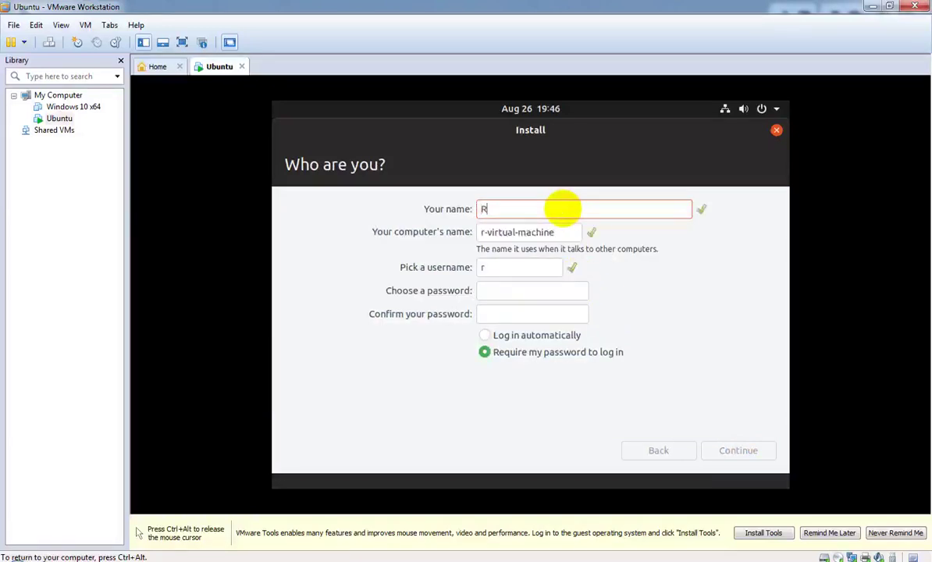
pyautogui.write('a')
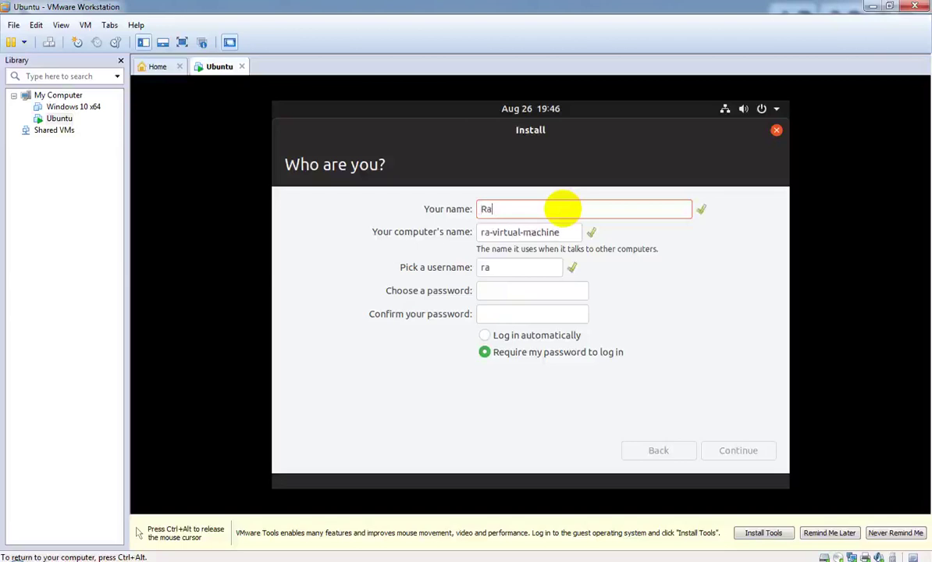
pyautogui.write('na')
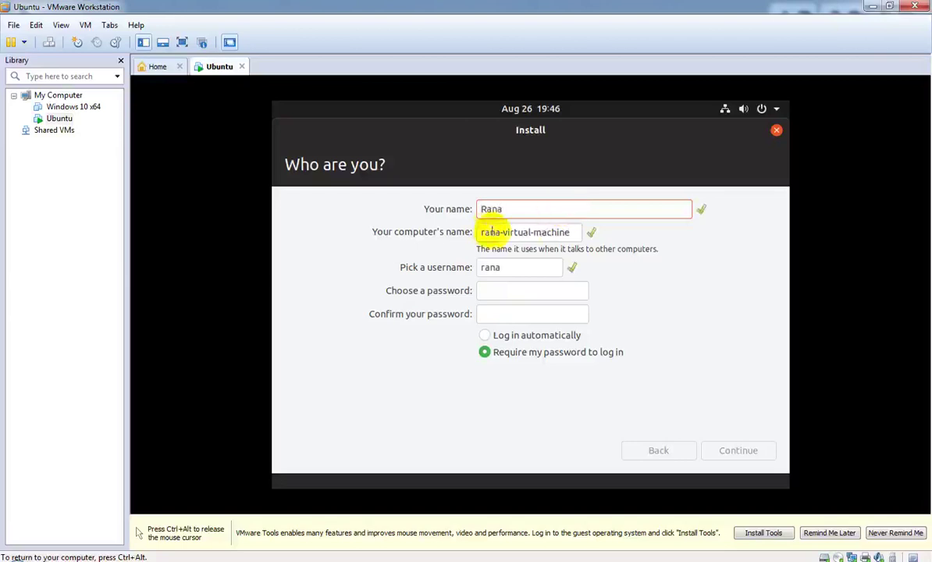
pyautogui.click(579, 232)
pyautogui.moveTo(503, 232); pyautogui.dragTo(432, 235)
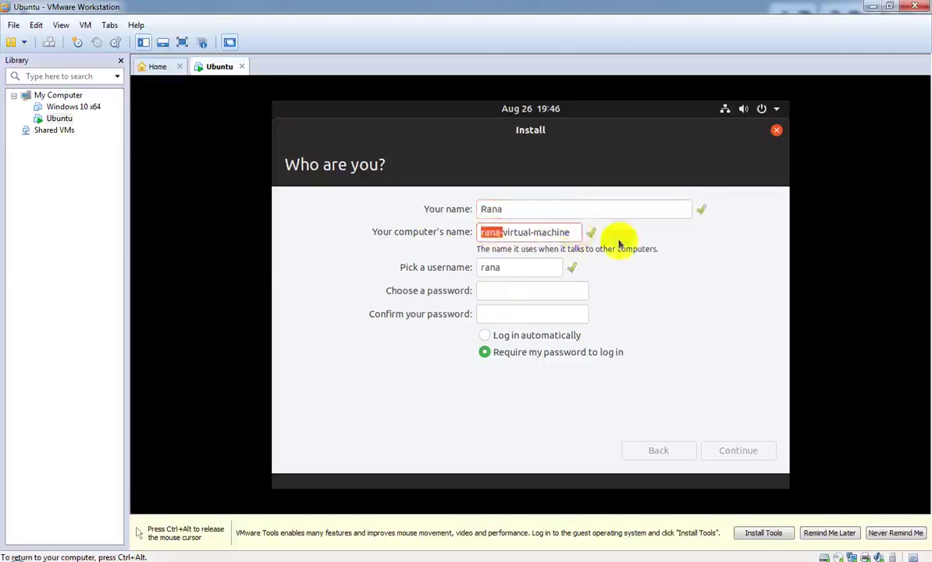
pyautogui.moveTo(567, 235); pyautogui.dragTo(479, 239)
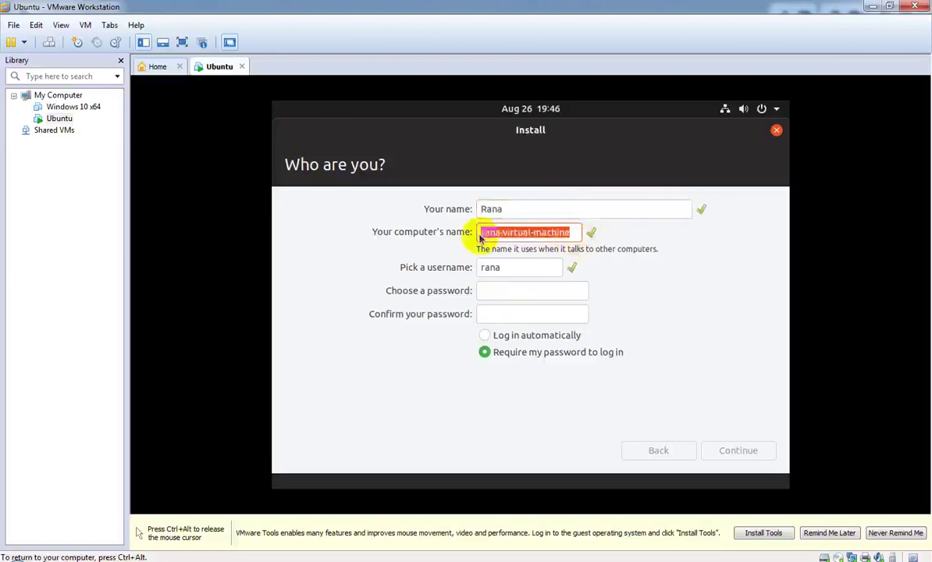
pyautogui.press('BackSpace')
pyautogui.write('Home')
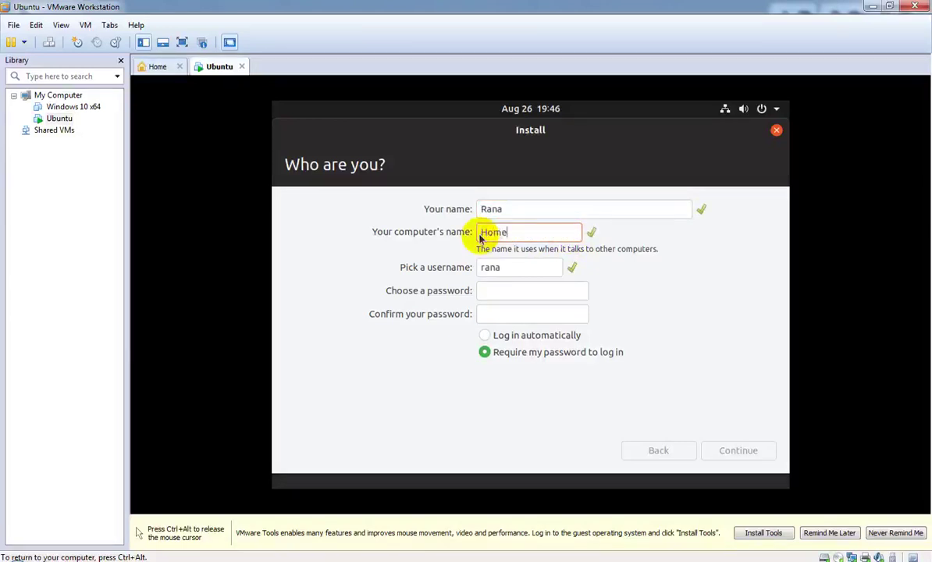
pyautogui.moveTo(510, 267); pyautogui.dragTo(474, 276)
pyautogui.press('BackSpace')
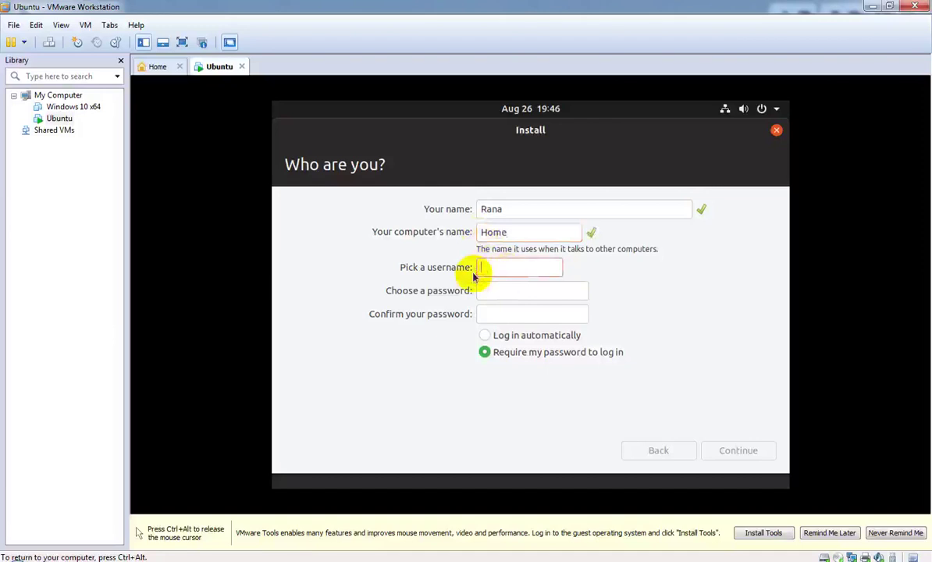
pyautogui.write('Admin')
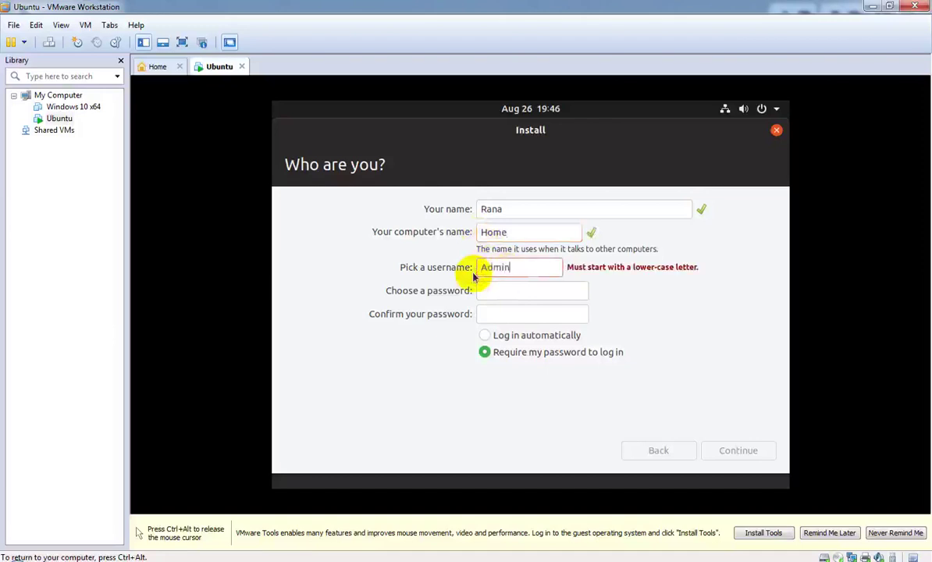
pyautogui.press('BackSpace')
pyautogui.press('BackSpace')
pyautogui.press('BackSpace')
pyautogui.press('BackSpace')
pyautogui.press('BackSpace')
pyautogui.write('ad')
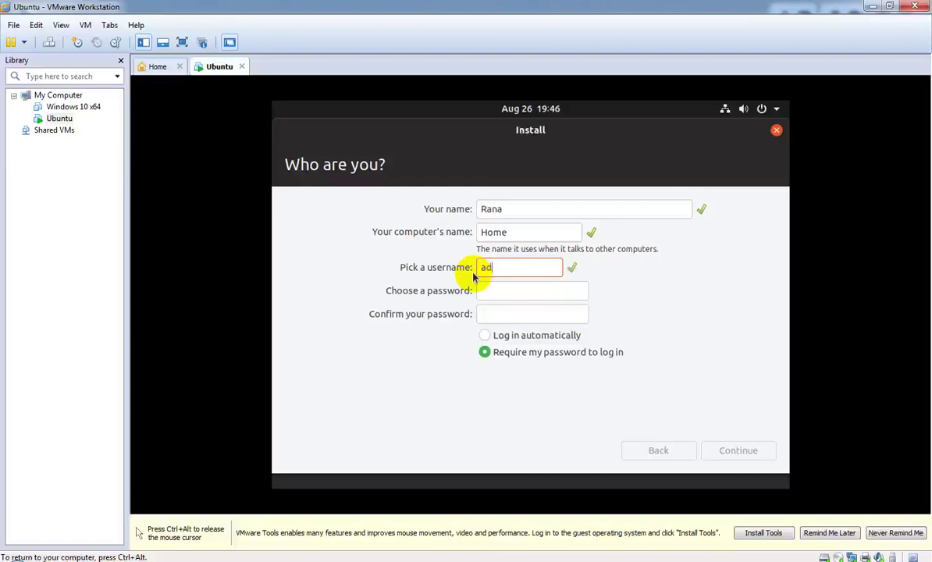
pyautogui.write('min')
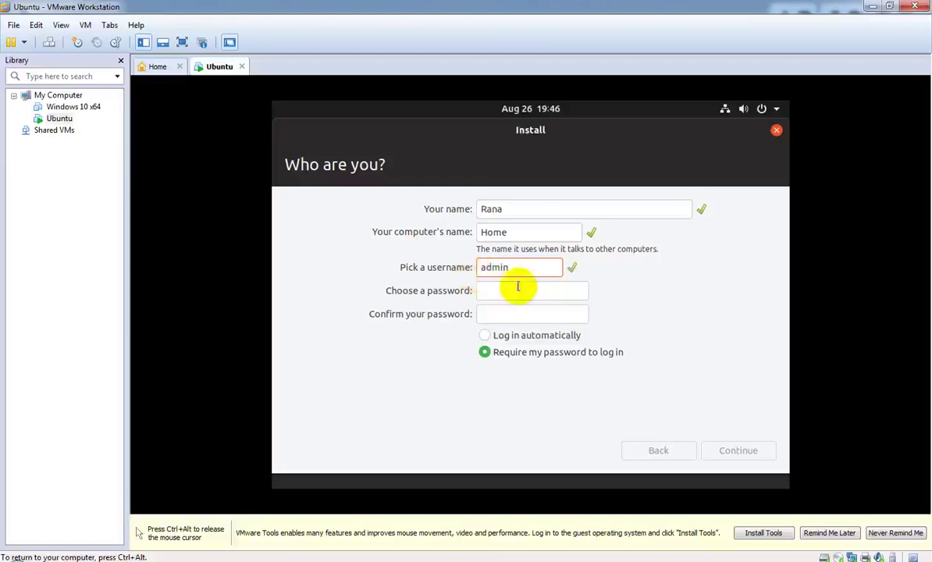
# Step: Enter and confirm the account password, then submit the account form
pyautogui.click(519, 291)
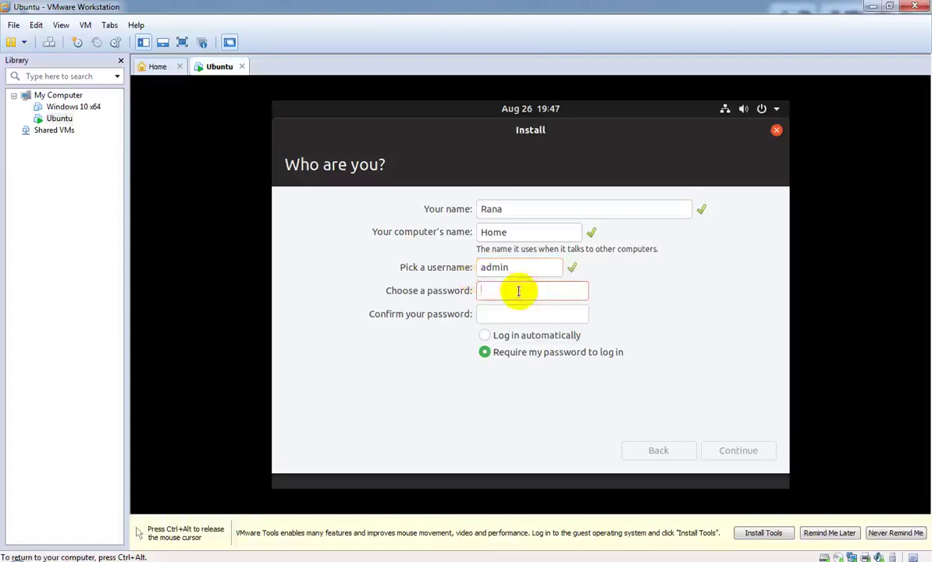
pyautogui.write('1234')
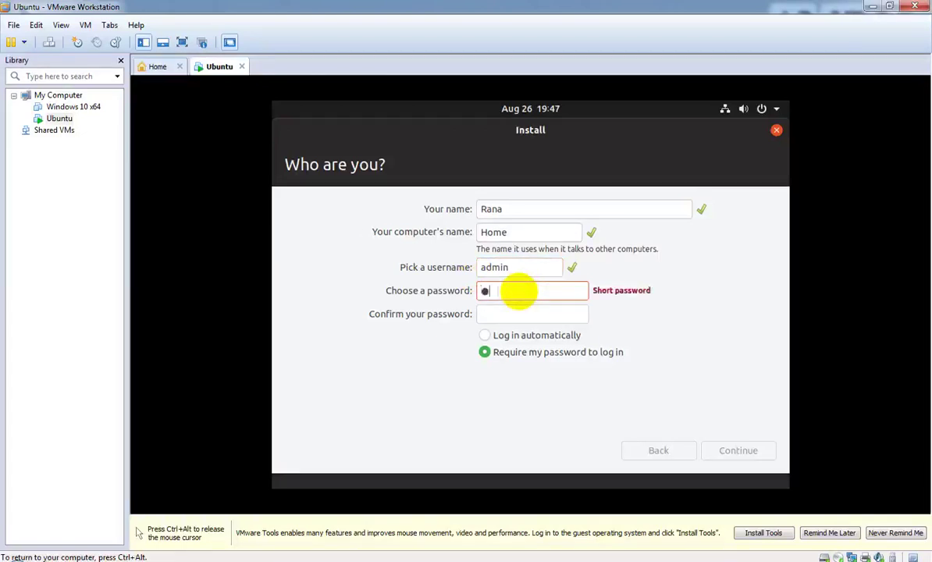
pyautogui.press('Tab')
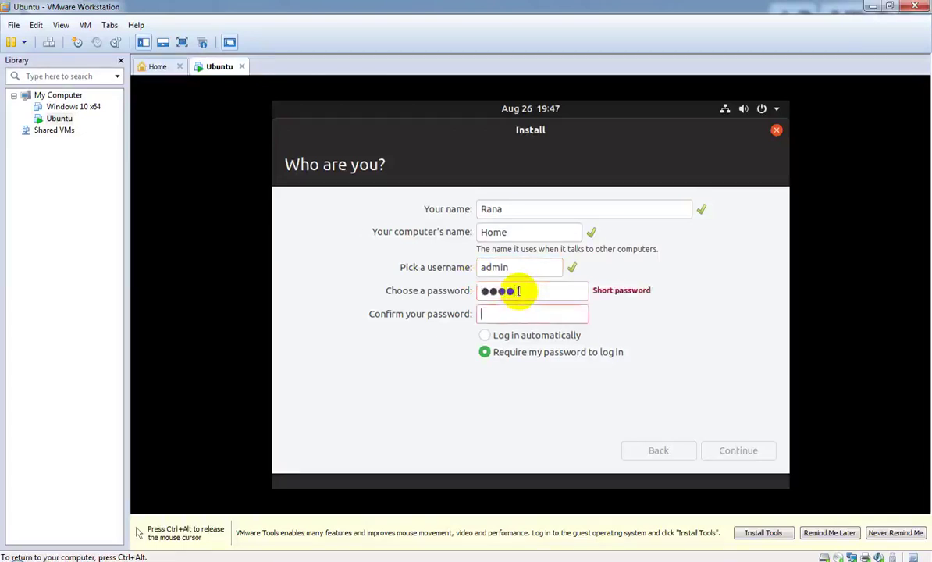
pyautogui.write('1234')
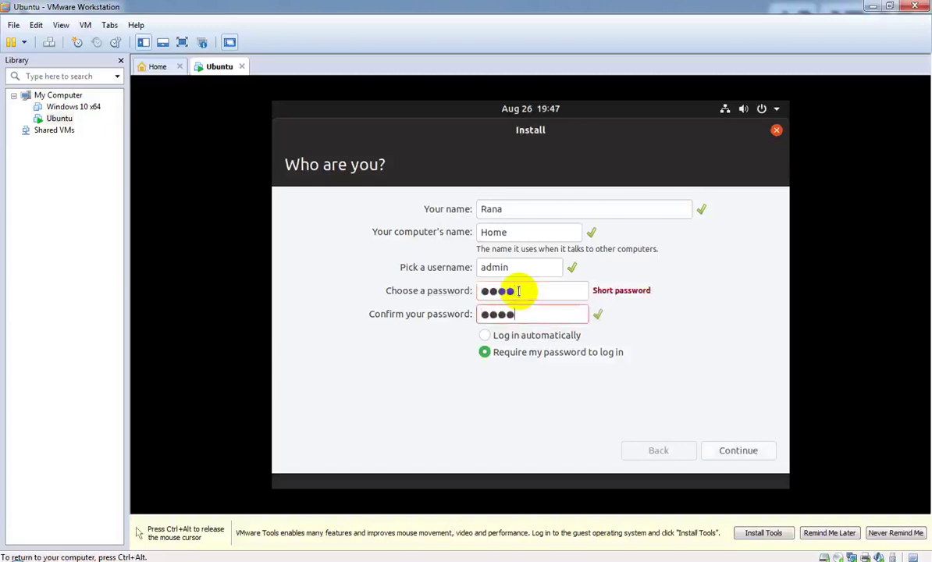
pyautogui.click(739, 451)
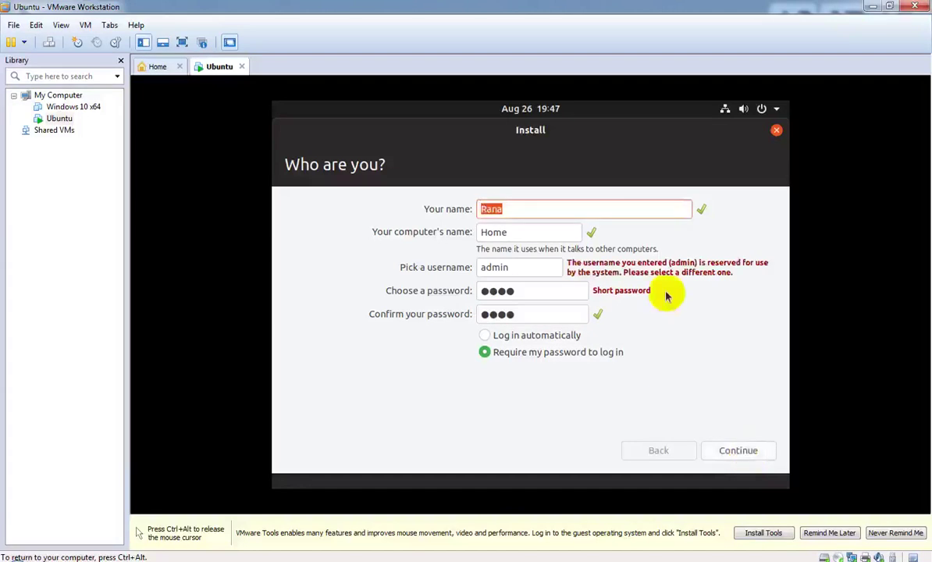
# Step: Replace the rejected 'admin' username with 'home' and start the installation
pyautogui.click(533, 268)
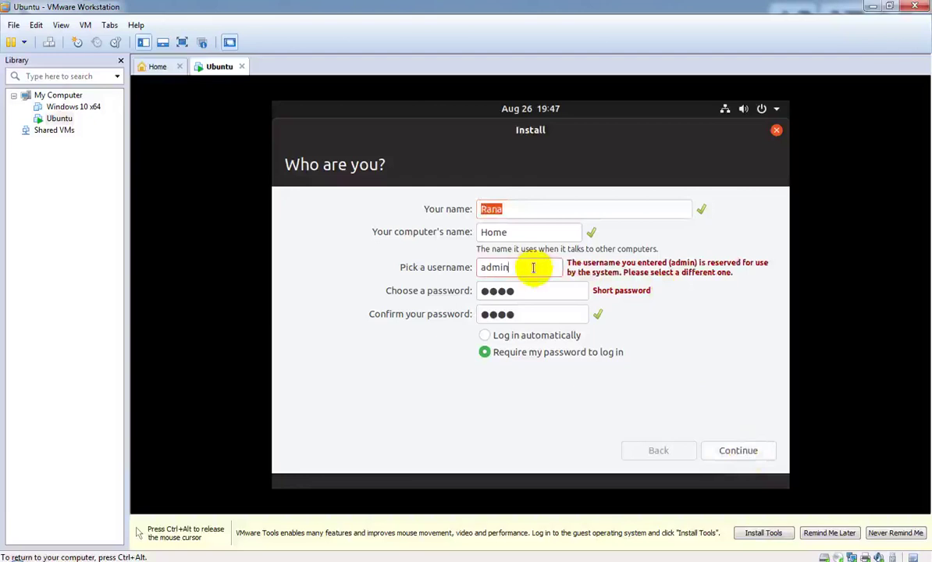
pyautogui.press('BackSpace')
pyautogui.press('BackSpace')
pyautogui.press('BackSpace')
pyautogui.press('BackSpace')
pyautogui.press('BackSpace')
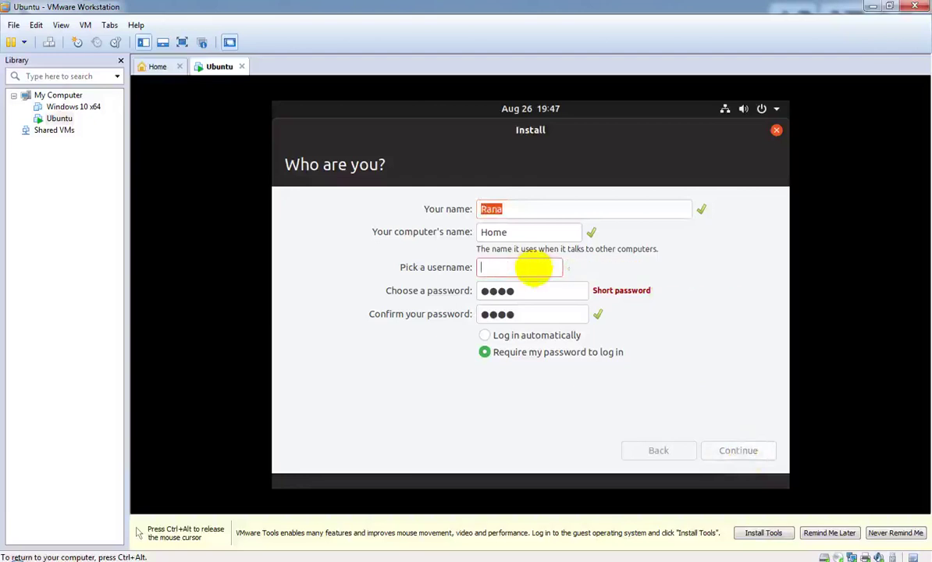
pyautogui.write('home')
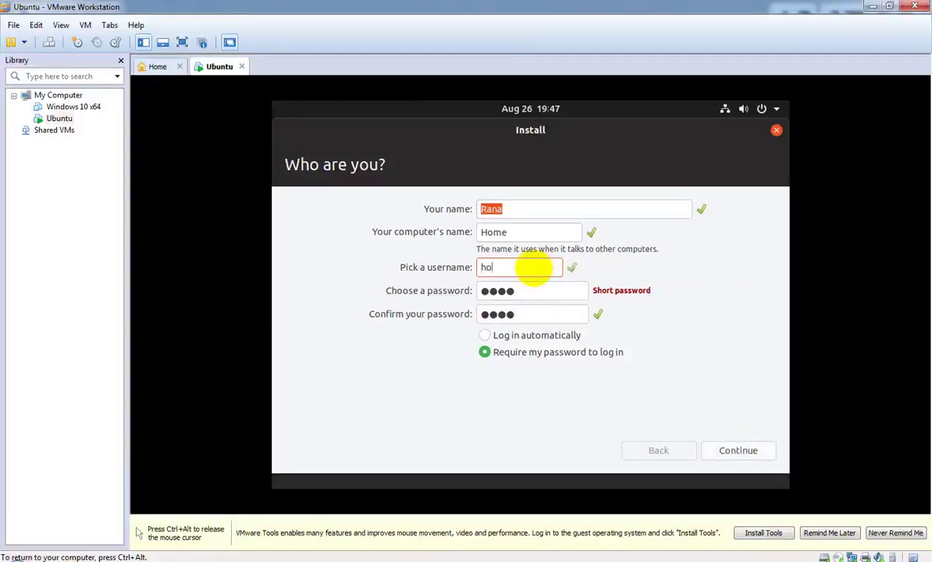
pyautogui.click(741, 453)
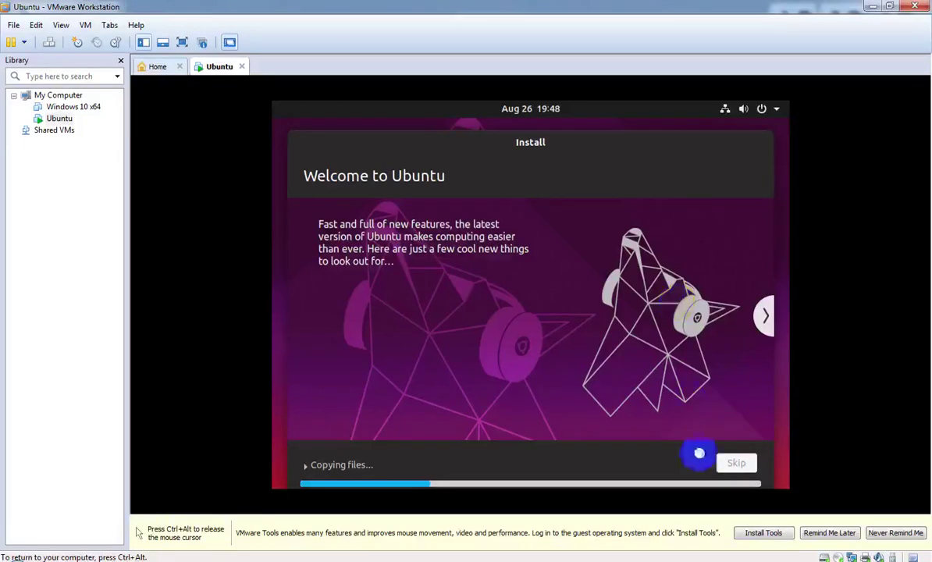
# Step: Release the mouse from the VM while Ubuntu copies files and installs
pyautogui.hotkey('ctrl', 'alt')
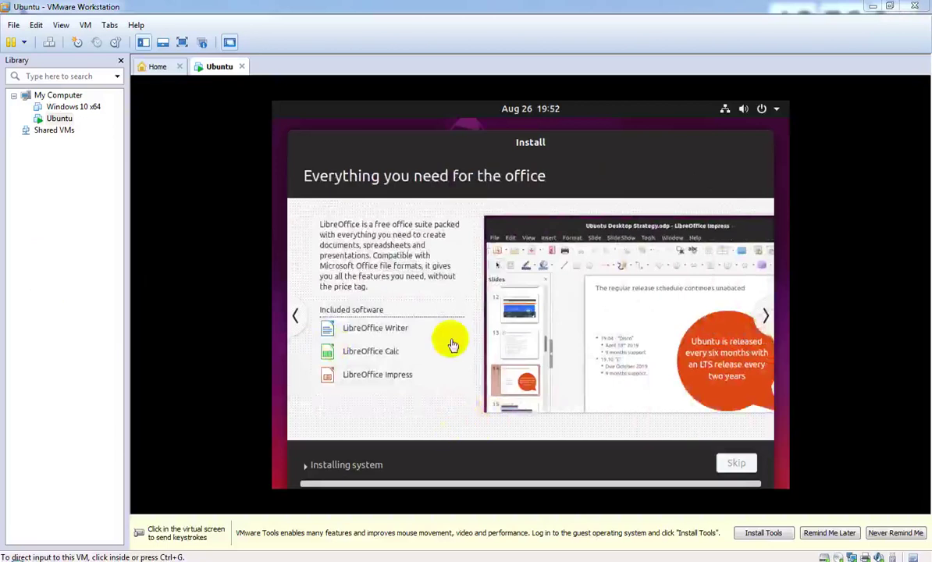
# Step: Capture input in the VM until the installer slideshow reaches Help and support, then release it
pyautogui.click(457, 447)
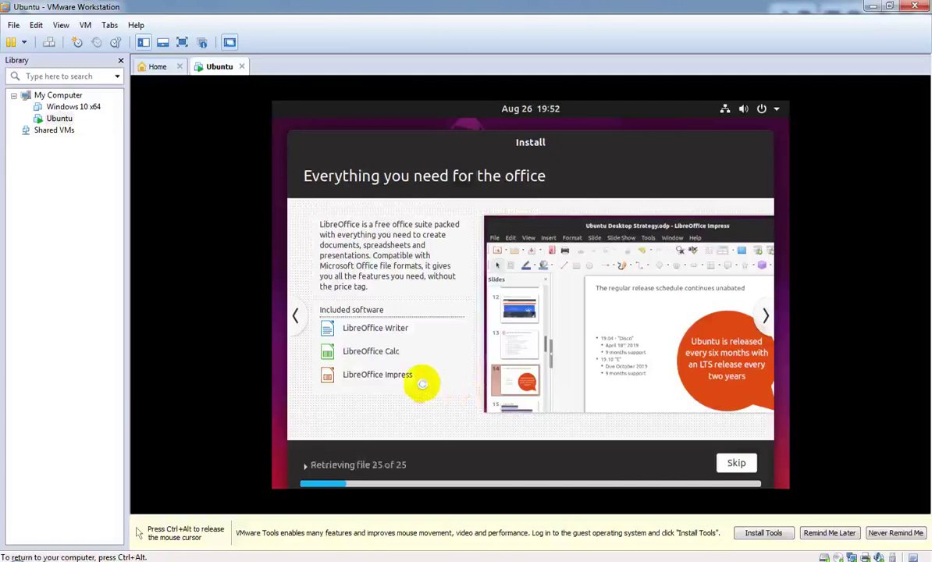
pyautogui.hotkey('ctrl', 'alt')
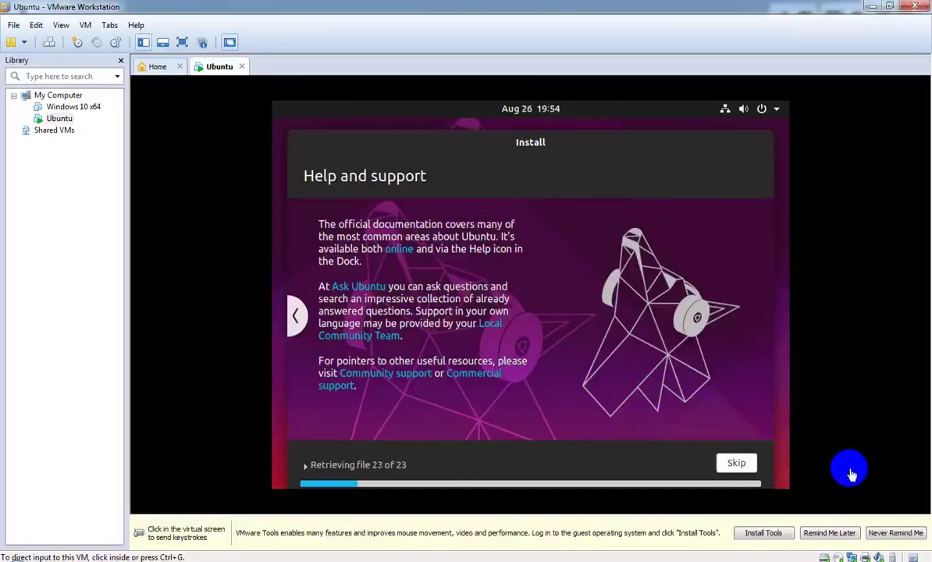
# Step: Postpone the VMware Tools reminder and release input while Ubuntu finishes installing
pyautogui.click(846, 535)
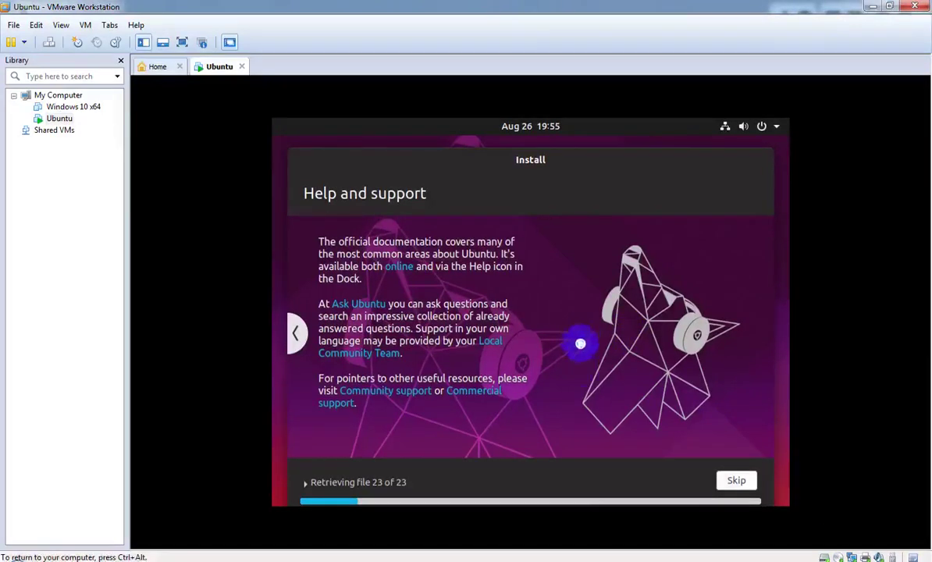
pyautogui.hotkey('ctrl', 'alt')
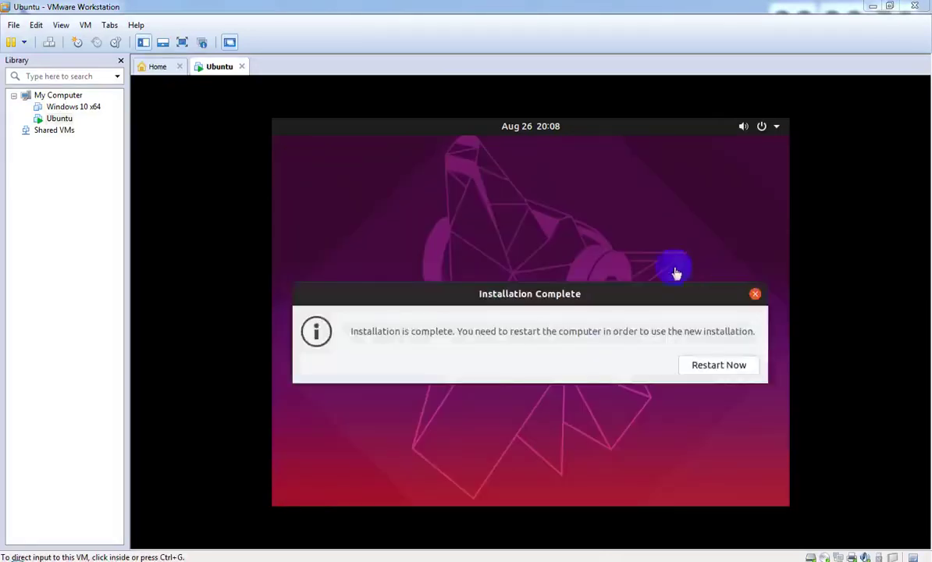
pyautogui.click(559, 329)
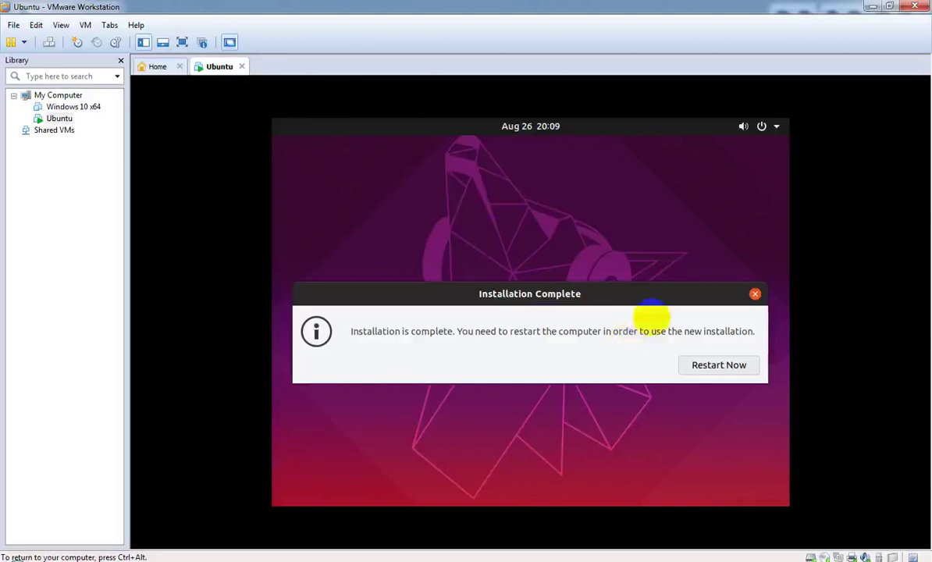
# Step: Dismiss the Installation Complete message to restart Ubuntu
pyautogui.click(754, 293)
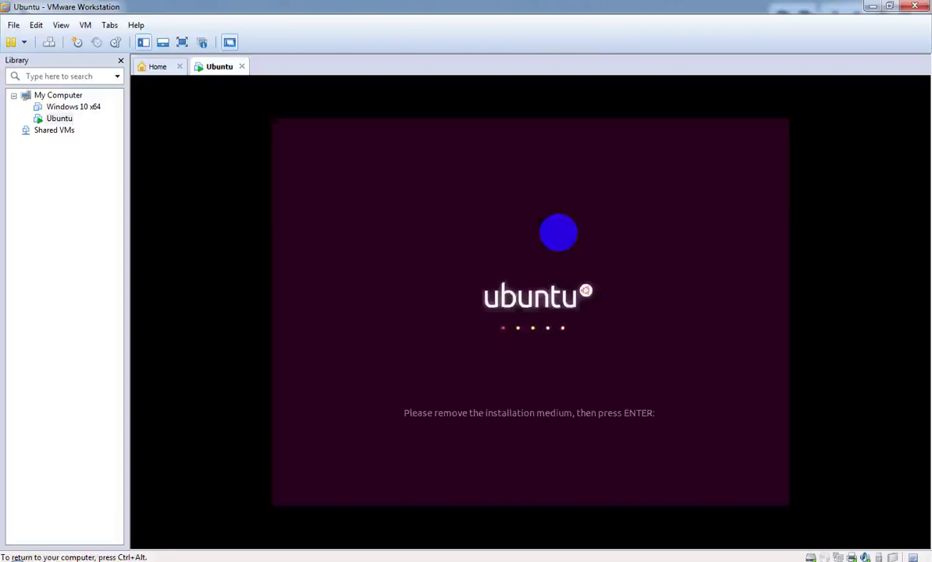
# Step: Answer the remove-medium prompt with Enter to reboot, then release input to the host
pyautogui.press('Return')
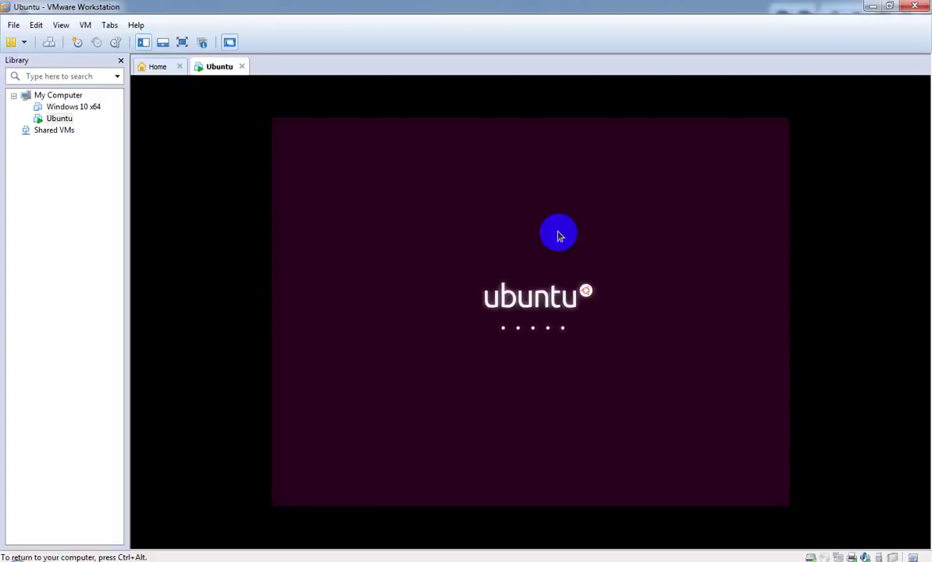
pyautogui.hotkey('ctrl', 'alt')
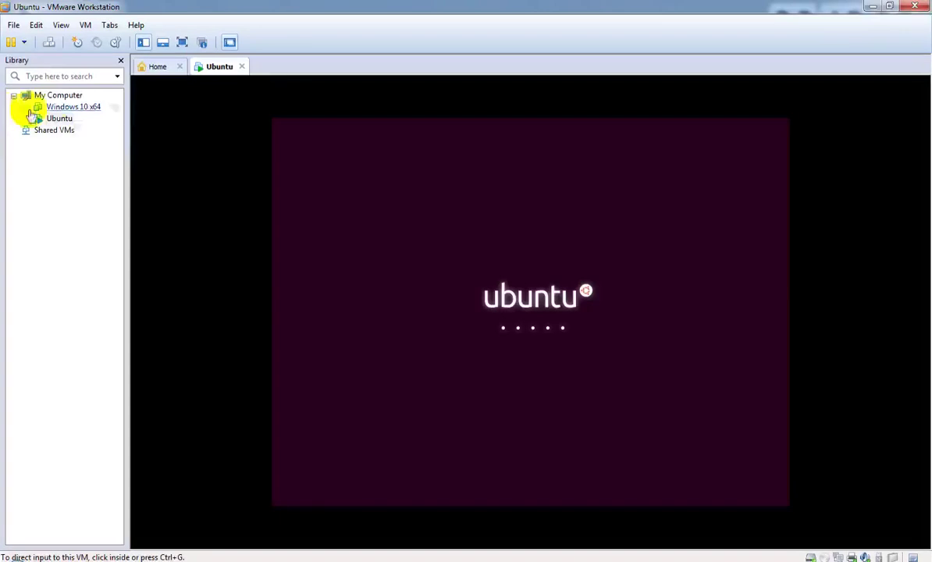
# Step: Switch the CD/DVD (IDE) drive from the Ubuntu ISO to the physical drive, not connecting at power on
pyautogui.click(85, 25)
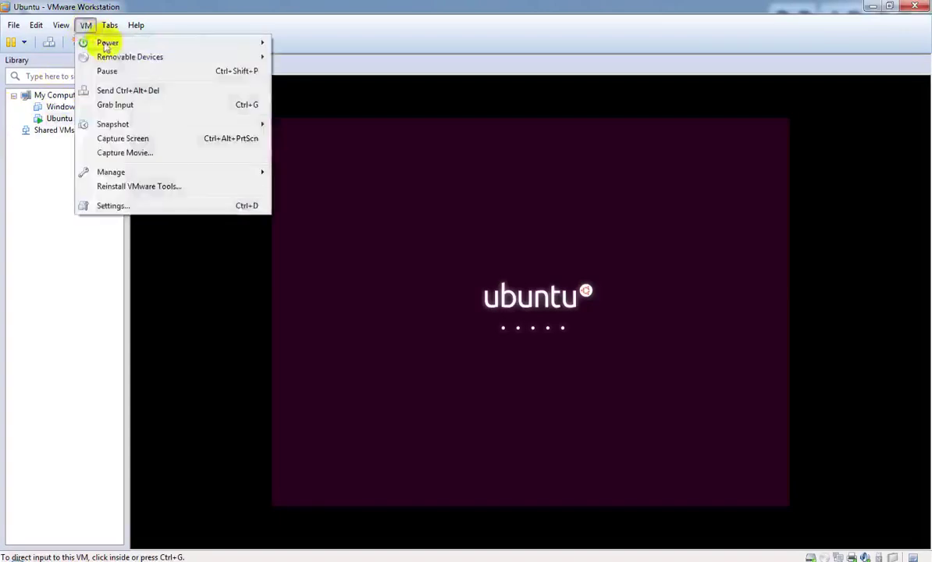
pyautogui.moveTo(119, 59)
pyautogui.moveTo(333, 58)
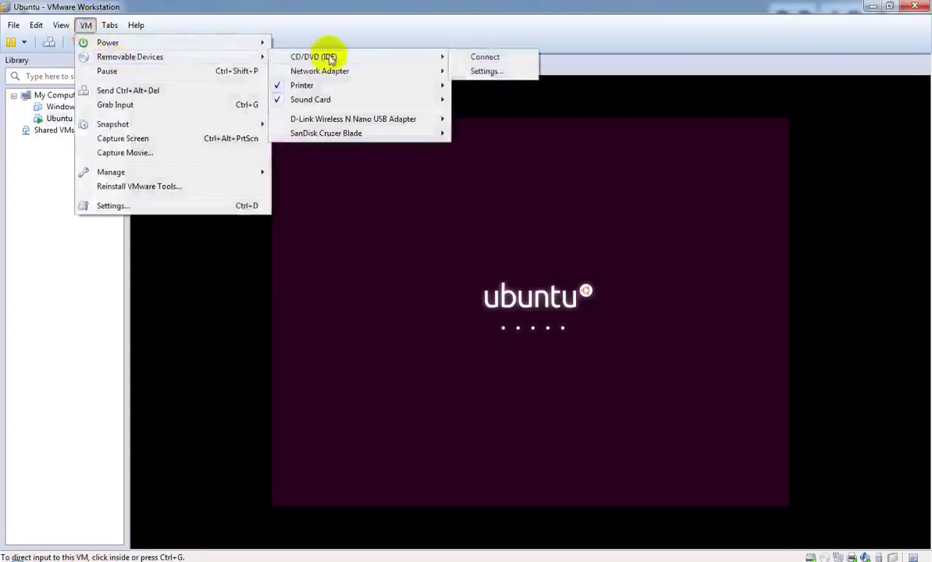
pyautogui.click(493, 73)
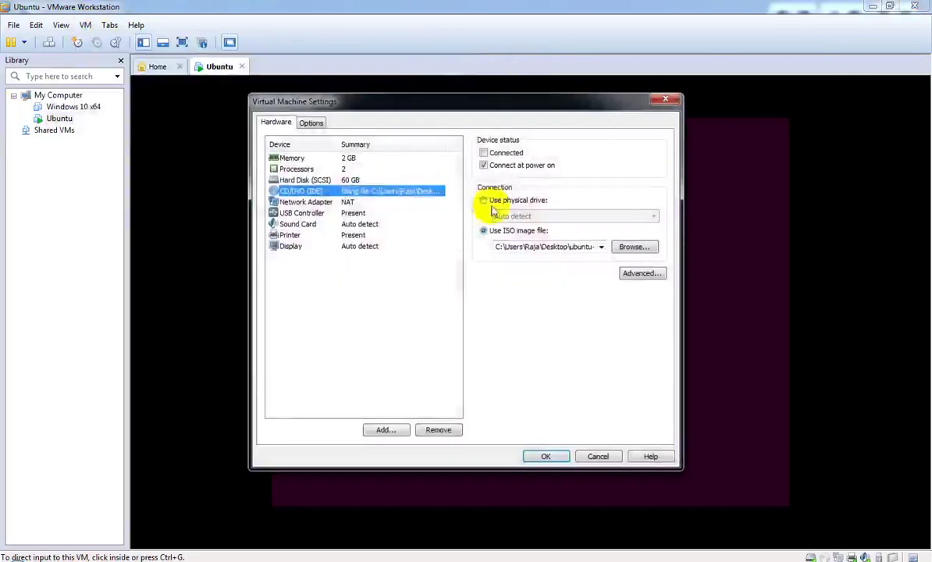
pyautogui.click(483, 199)
pyautogui.click(484, 165)
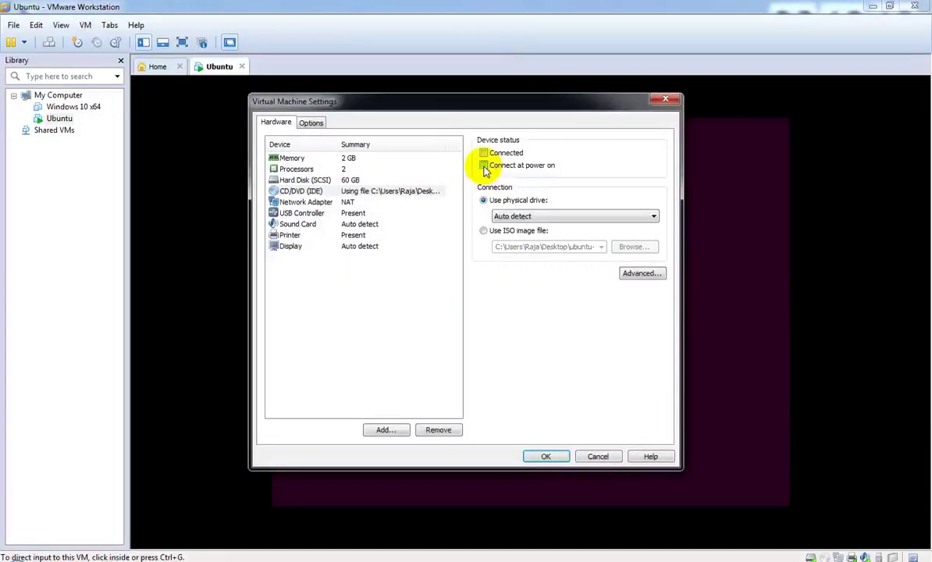
pyautogui.click(544, 458)
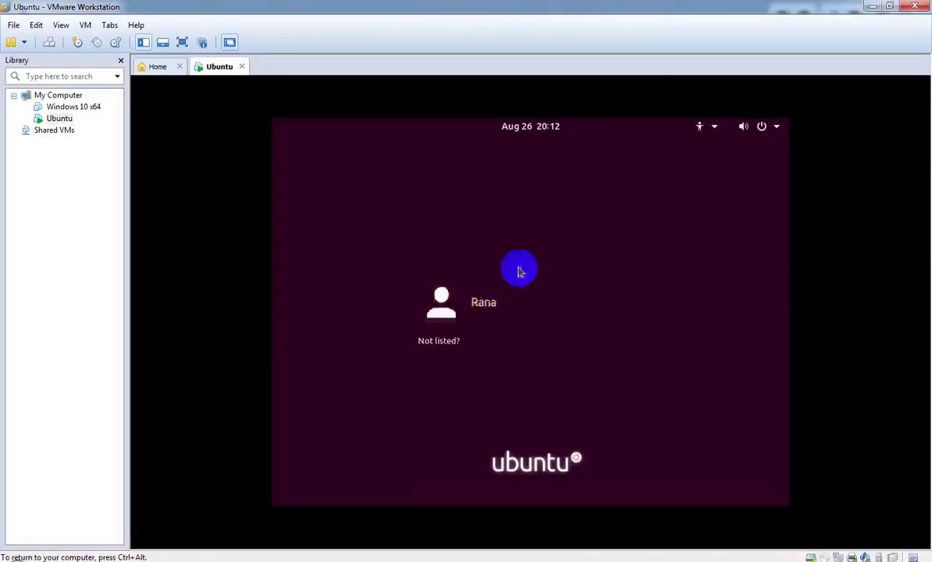
# Step: Sign in with the user's password, choosing the standard Ubuntu session instead of Wayland
pyautogui.click(485, 306)
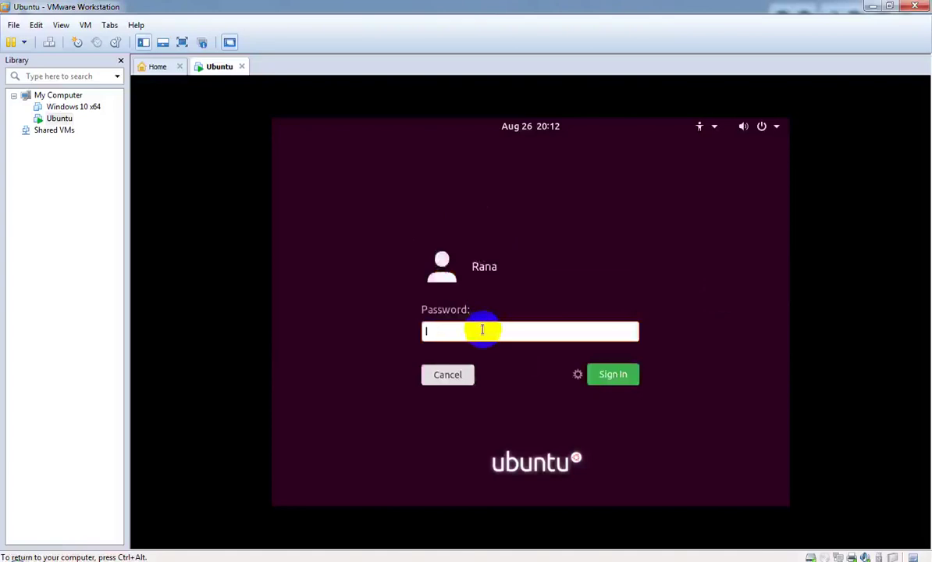
pyautogui.write('aaaa')
pyautogui.click(577, 375)
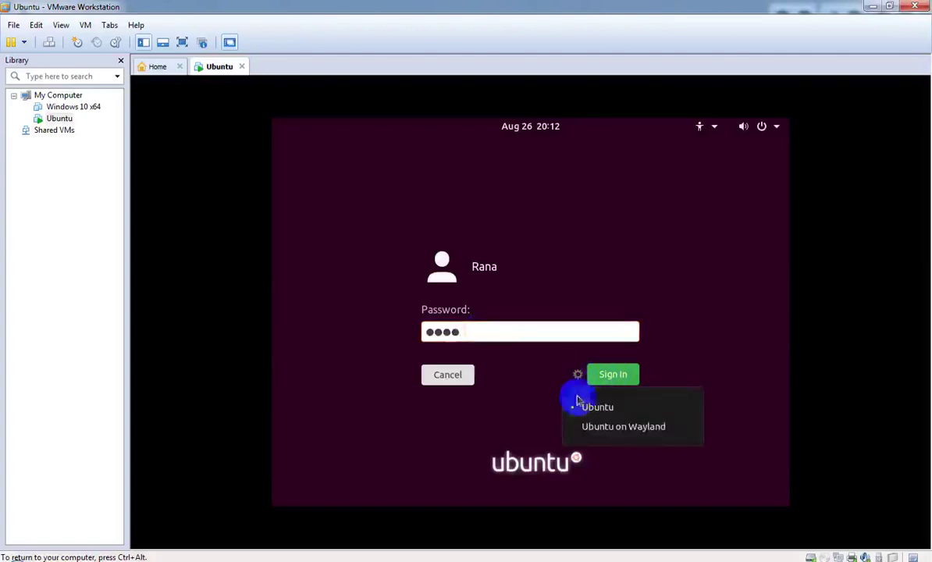
pyautogui.click(591, 426)
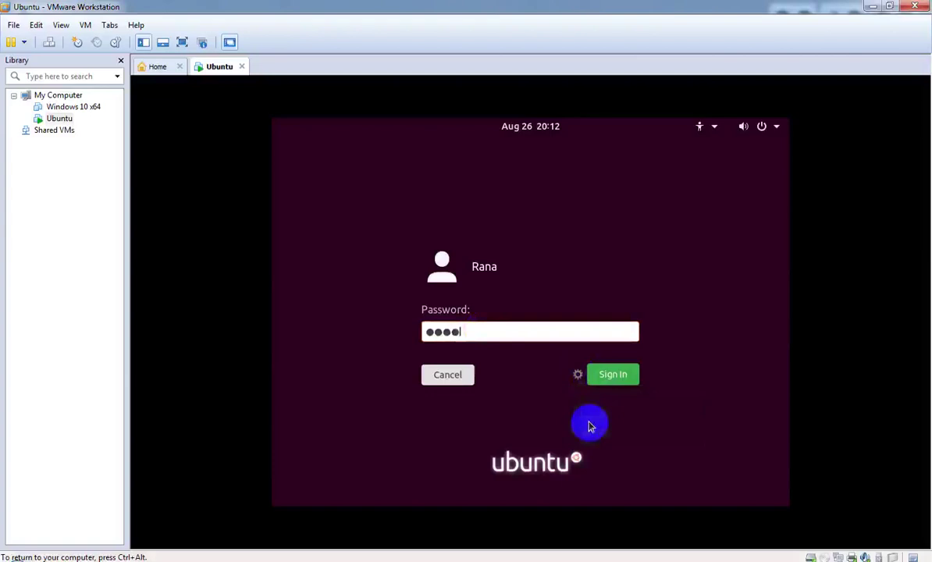
pyautogui.click(578, 379)
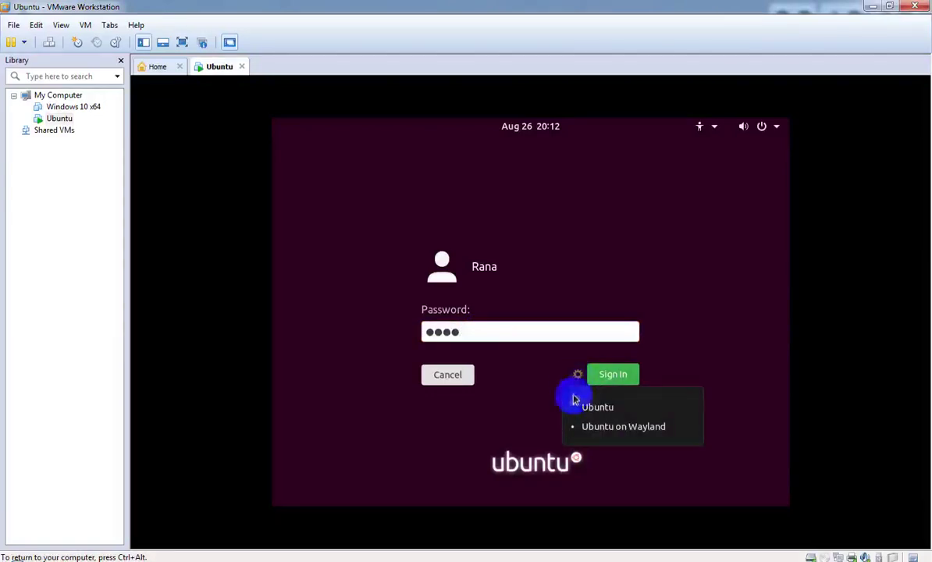
pyautogui.click(574, 412)
pyautogui.click(520, 329)
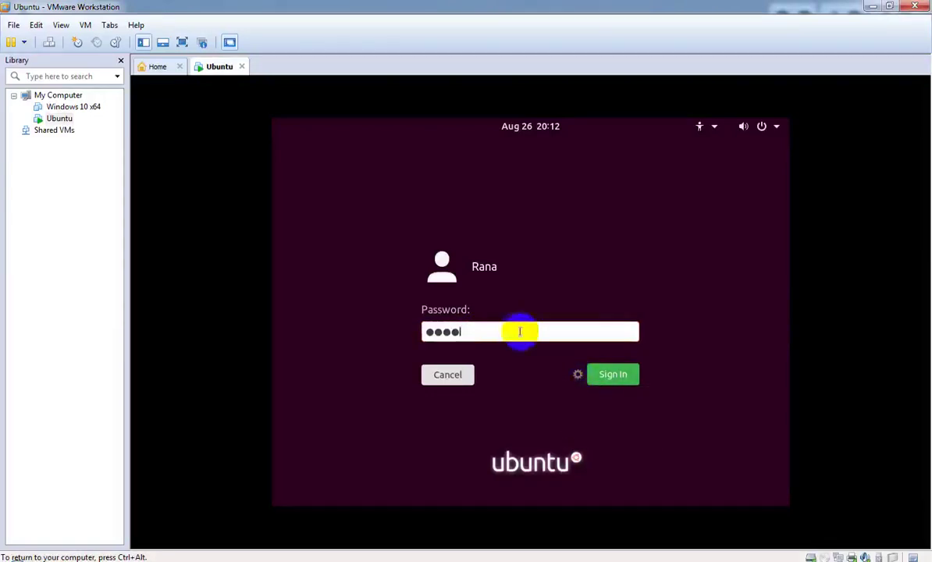
pyautogui.click(613, 378)
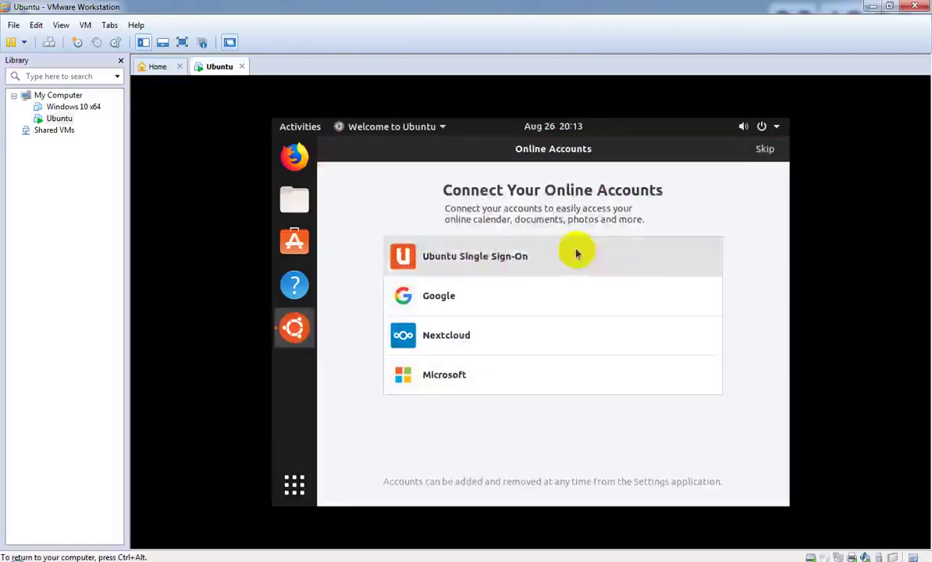
# Step: Skip Online Accounts, decline sending system info, and complete the Welcome to Ubuntu wizard
pyautogui.click(766, 151)
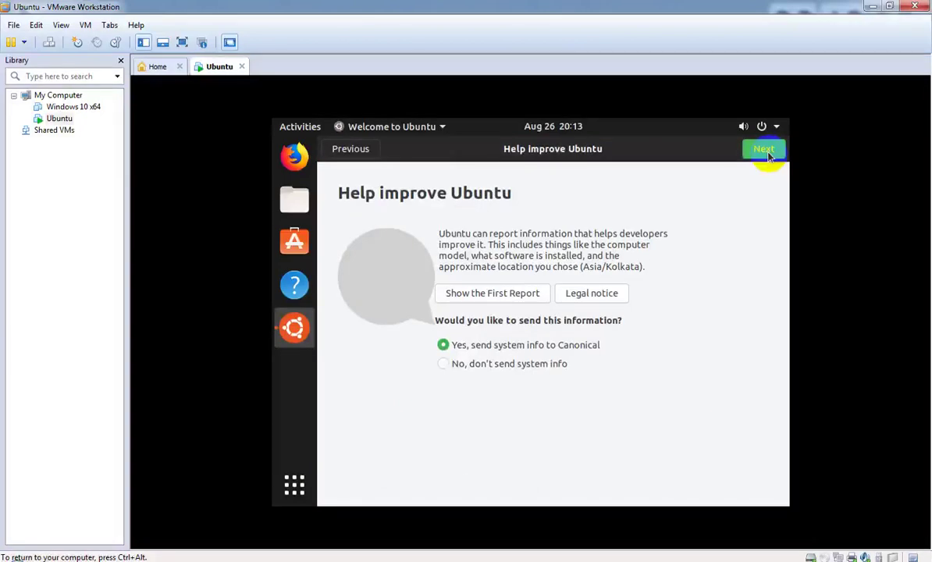
pyautogui.click(450, 371)
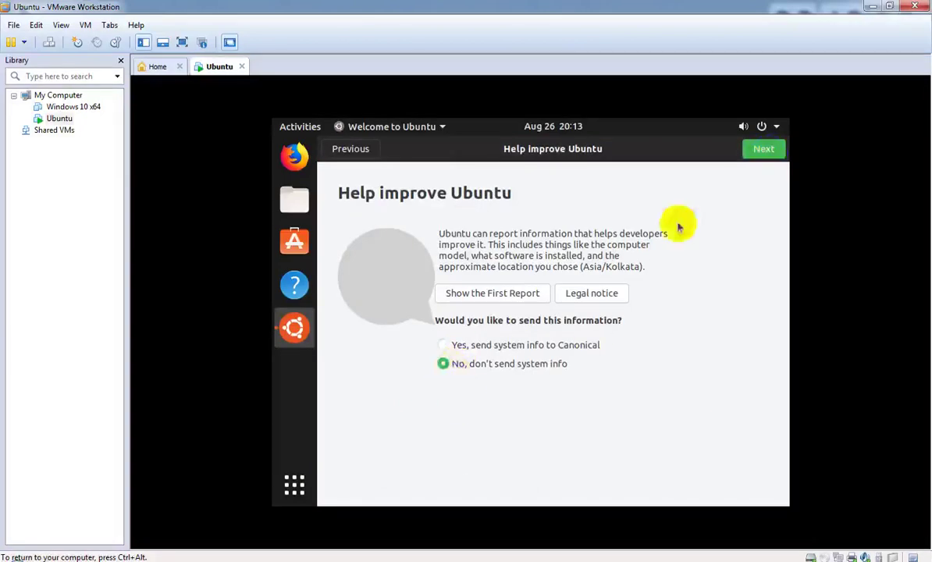
pyautogui.click(765, 154)
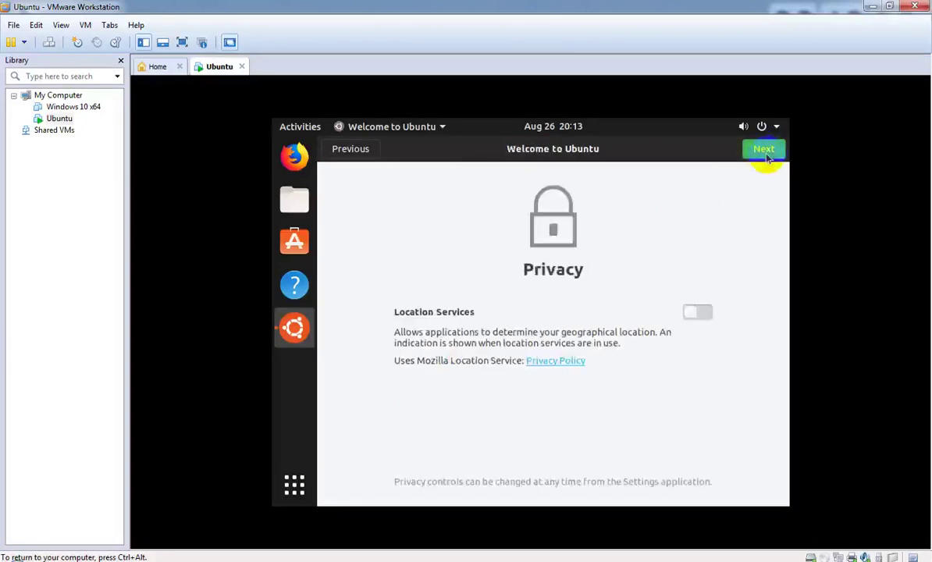
pyautogui.click(764, 149)
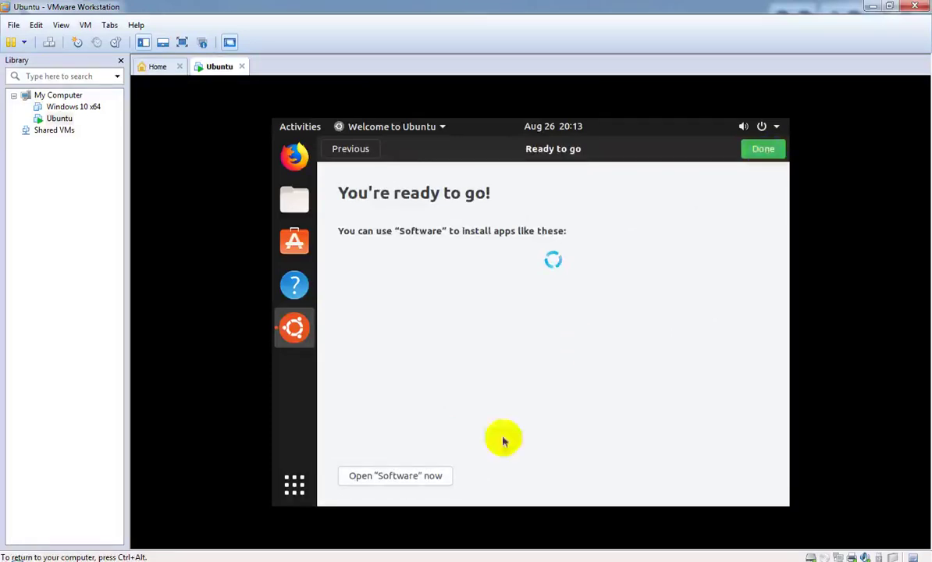
pyautogui.click(762, 152)
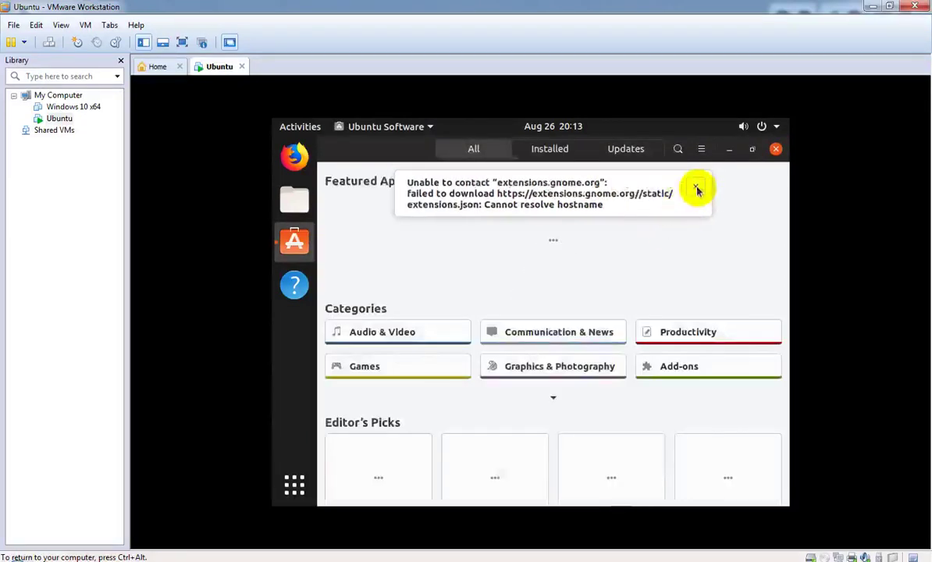
# Step: Dismiss the three Ubuntu Software download-error notifications and close the store
pyautogui.click(696, 188)
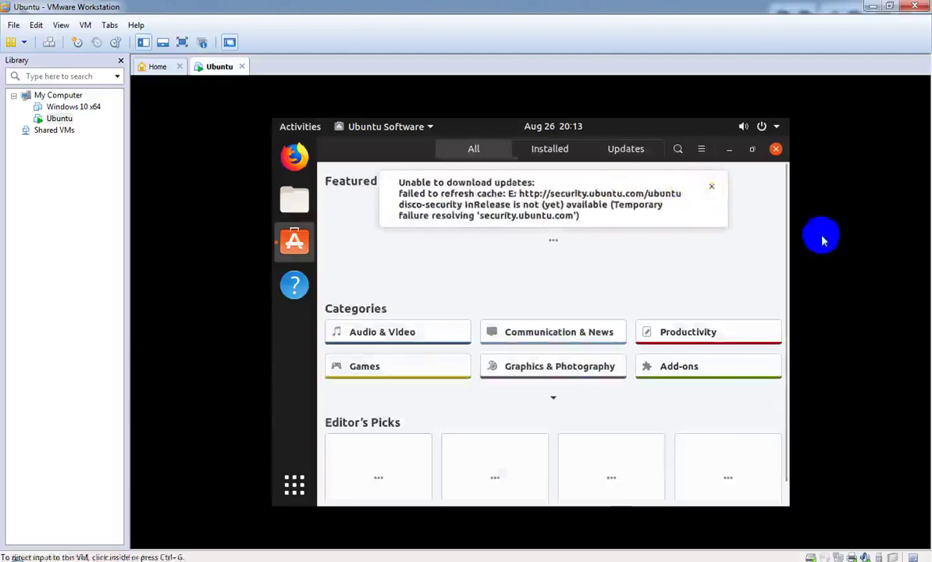
pyautogui.click(712, 186)
pyautogui.click(705, 187)
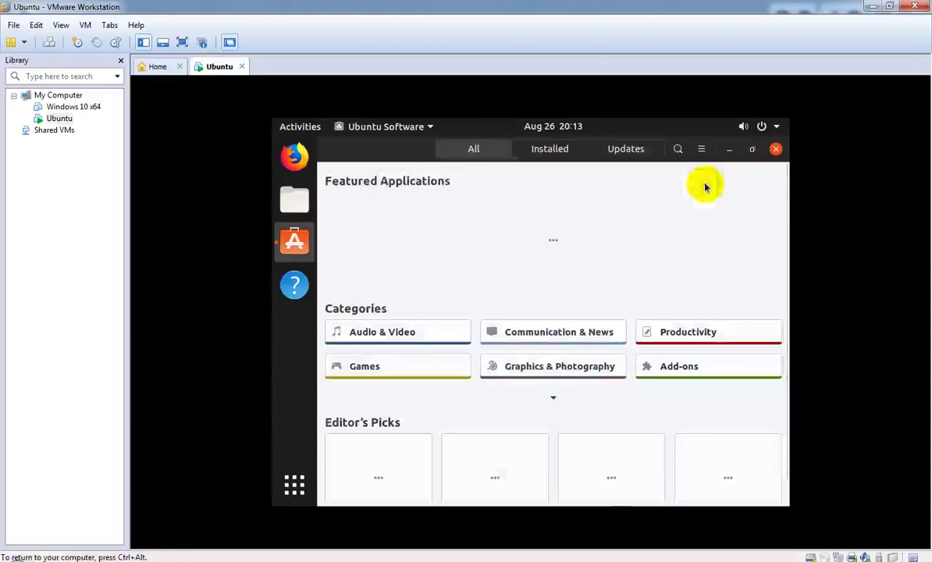
pyautogui.click(775, 149)
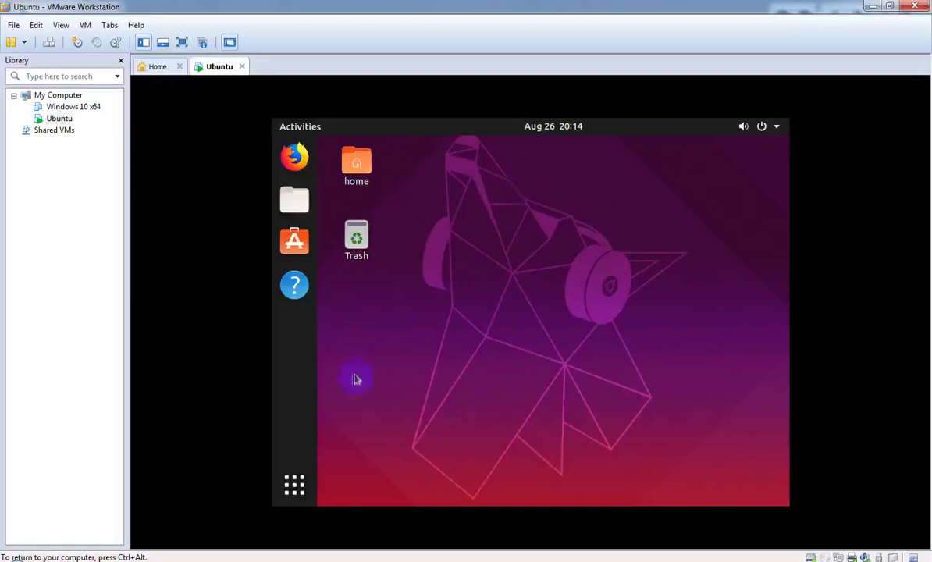
pyautogui.click(295, 488)
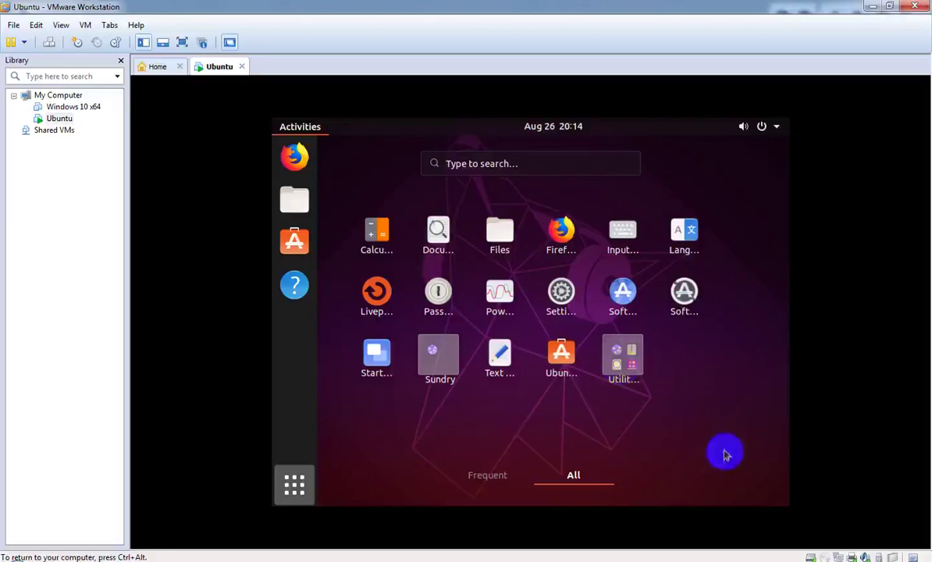
pyautogui.click(684, 293)
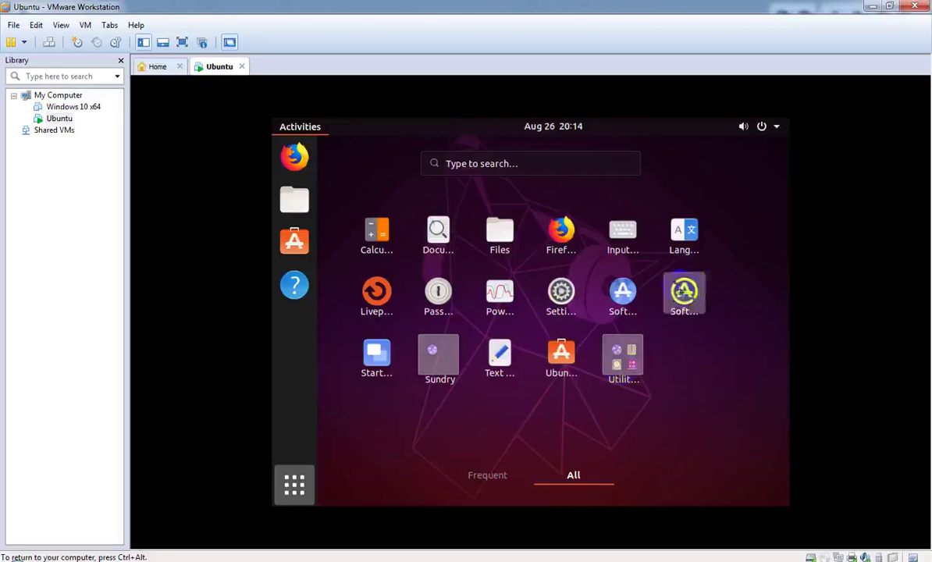
pyautogui.click(485, 476)
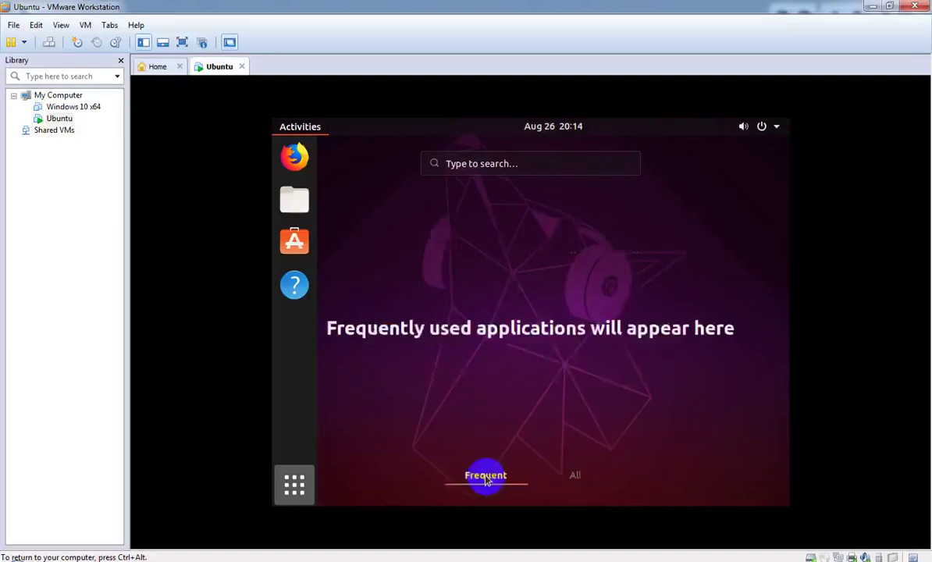
pyautogui.click(553, 480)
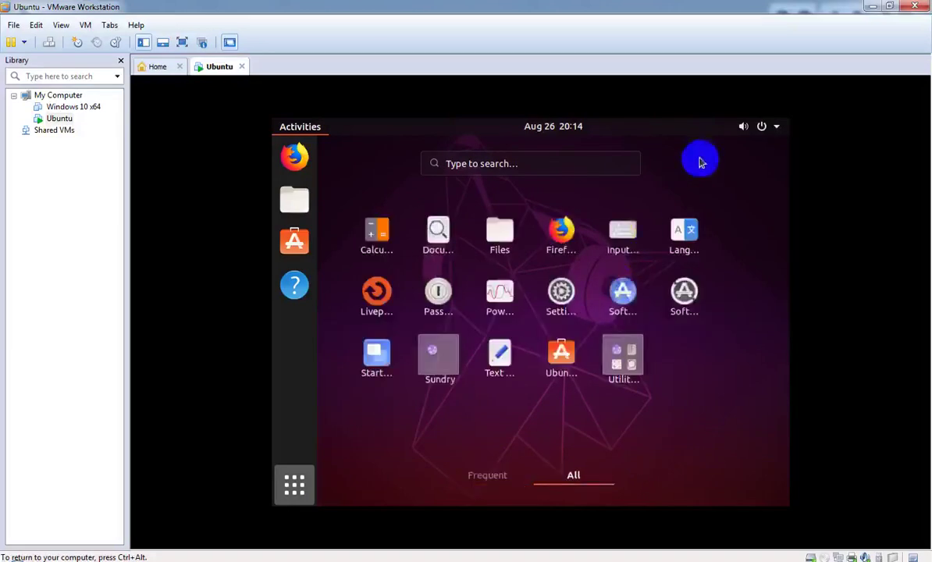
pyautogui.click(299, 500)
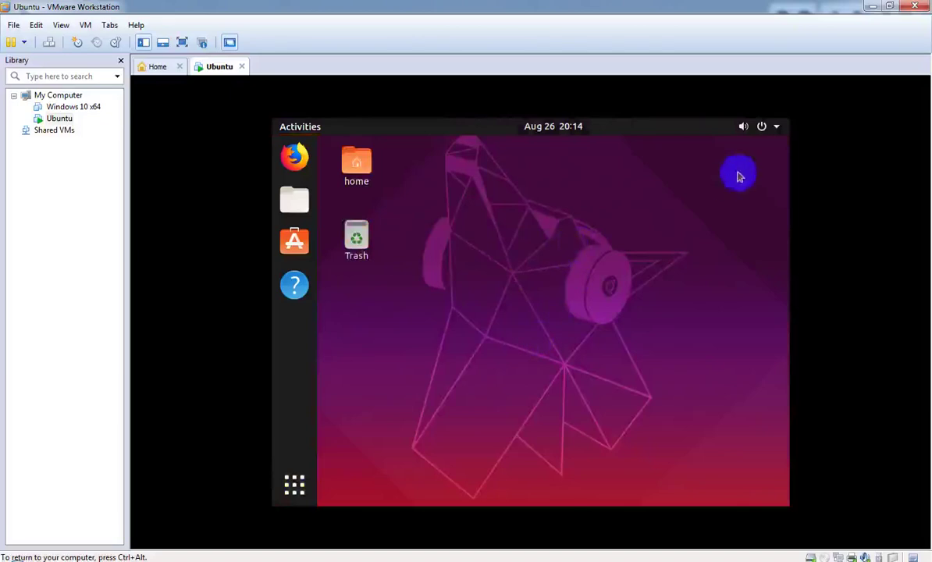
# Step: Raise Ubuntu's volume to maximum and postpone the 364.9 MB software updates
pyautogui.click(777, 135)
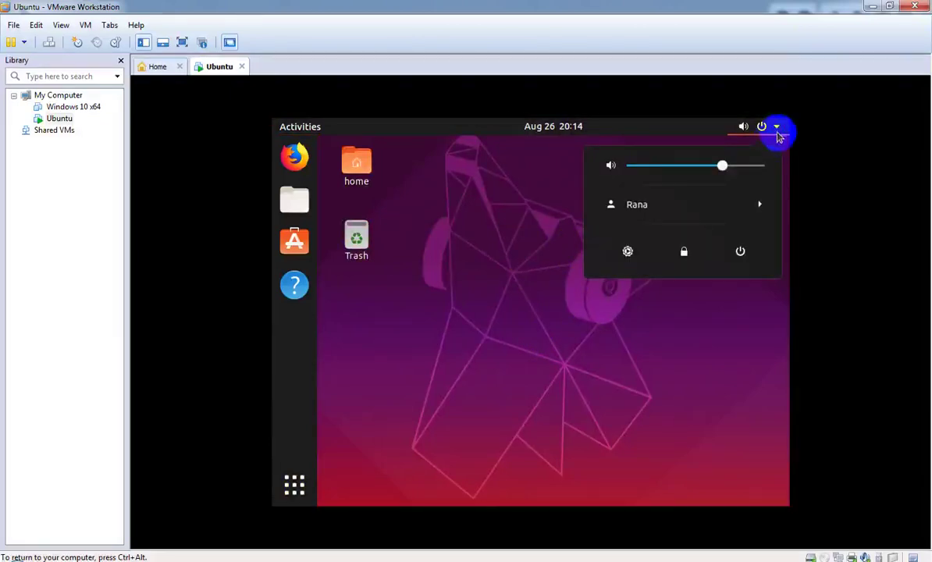
pyautogui.moveTo(730, 171); pyautogui.dragTo(784, 170)
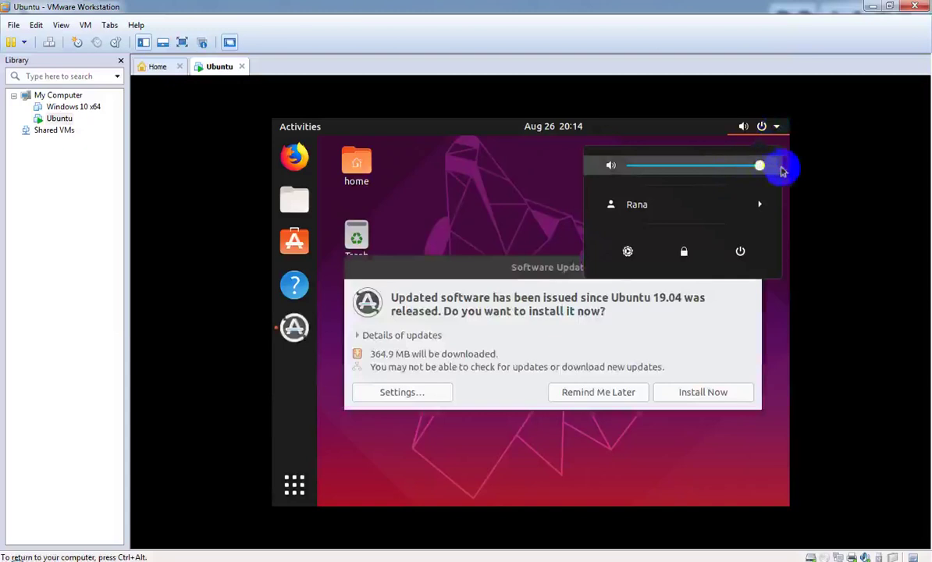
pyautogui.click(509, 208)
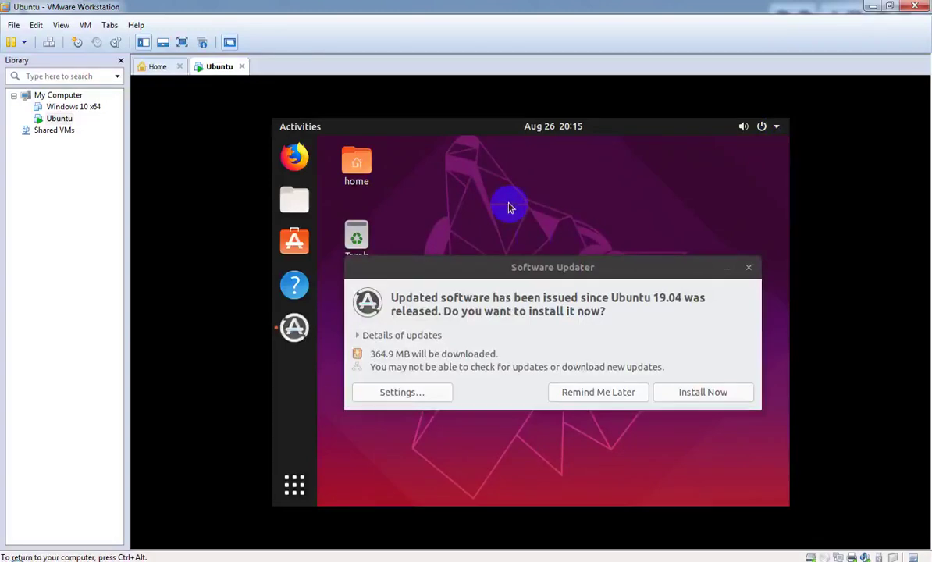
pyautogui.click(620, 391)
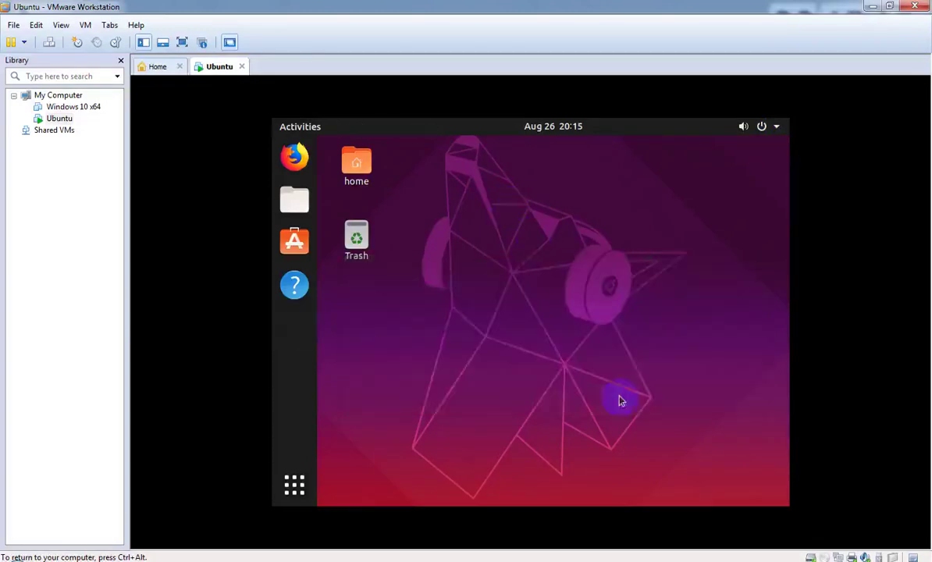
pyautogui.click(780, 128)
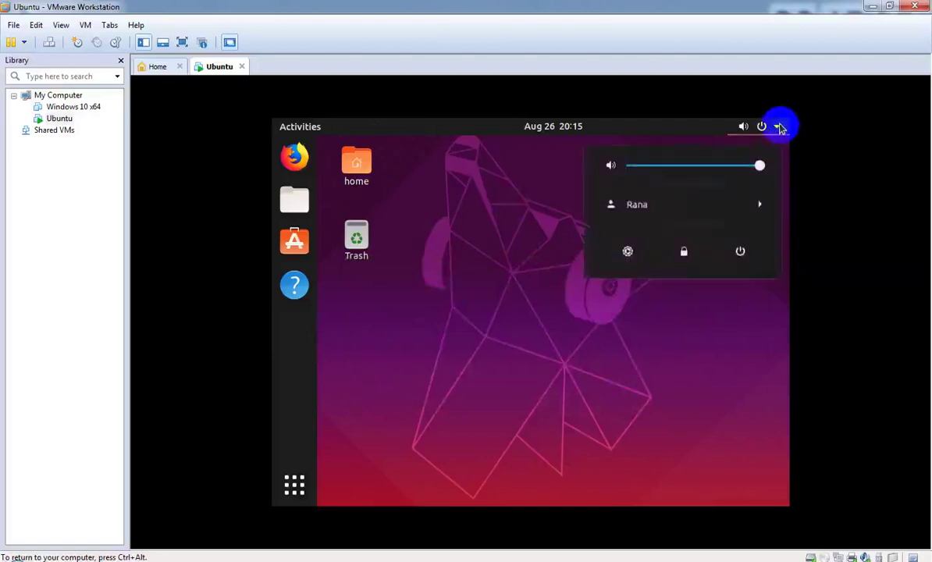
# Step: Browse the Users, About, Date & Time and Default Applications settings, then open the Home folder
pyautogui.click(624, 207)
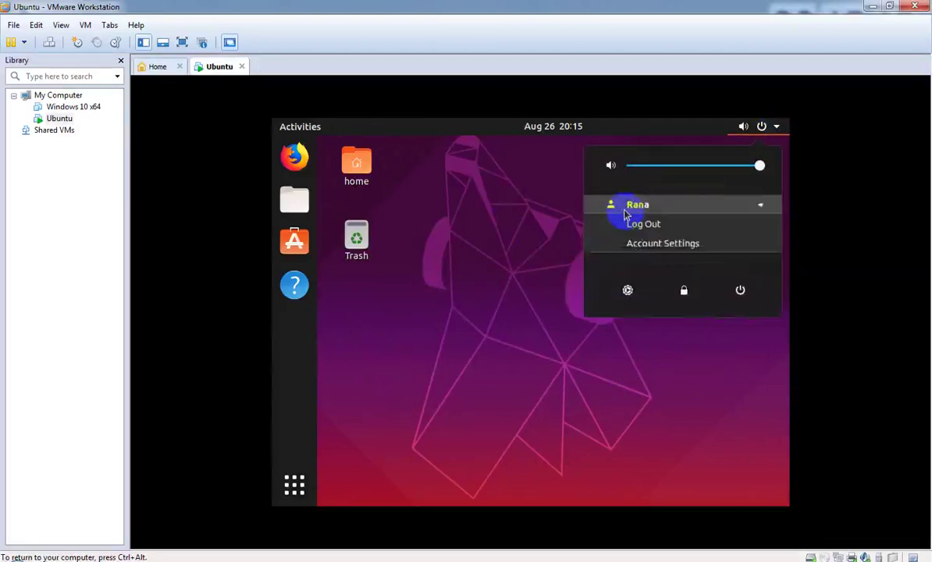
pyautogui.click(631, 242)
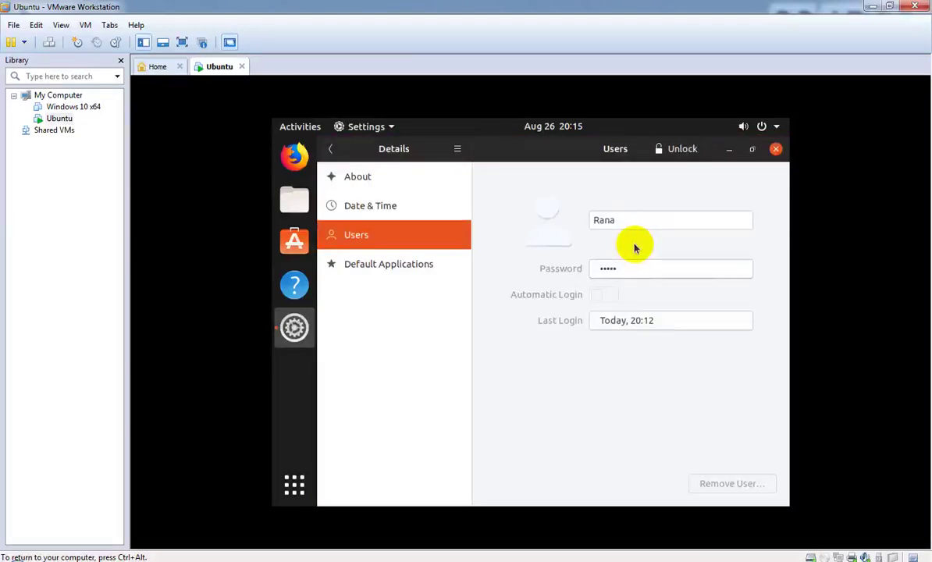
pyautogui.click(393, 183)
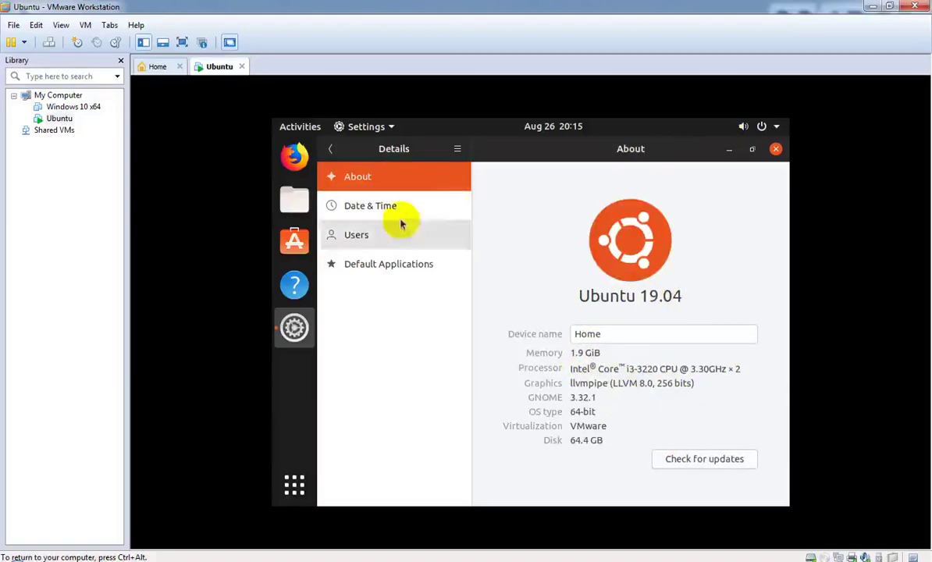
pyautogui.click(402, 243)
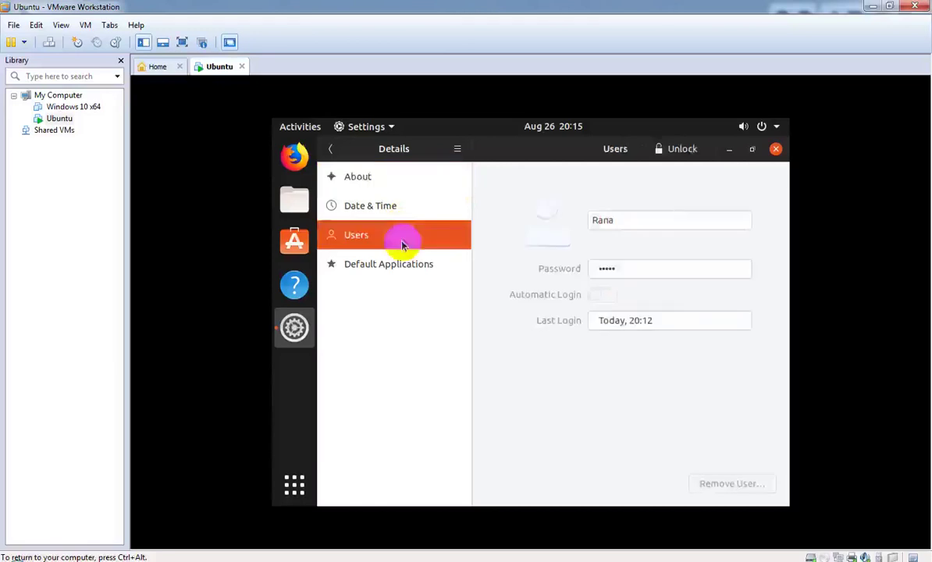
pyautogui.click(409, 205)
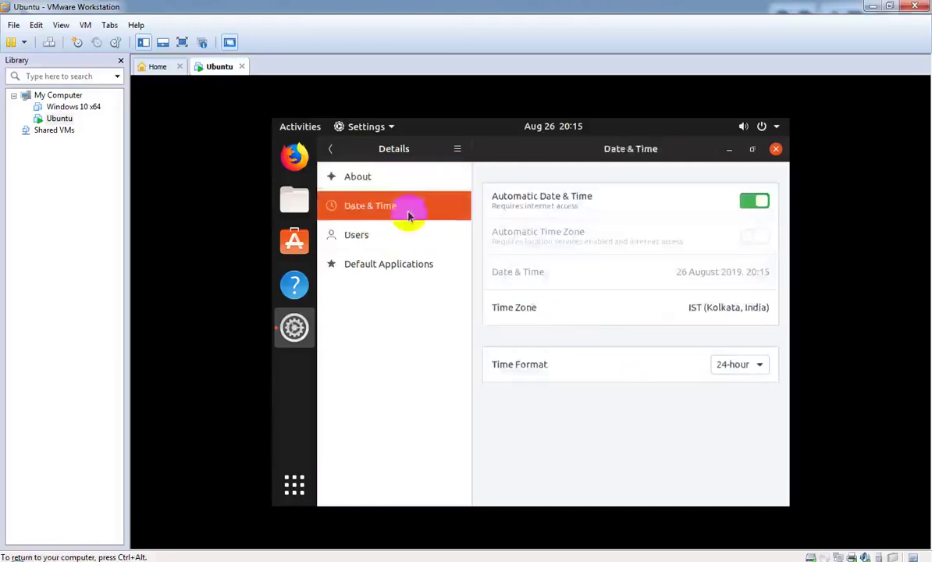
pyautogui.click(410, 261)
pyautogui.click(776, 149)
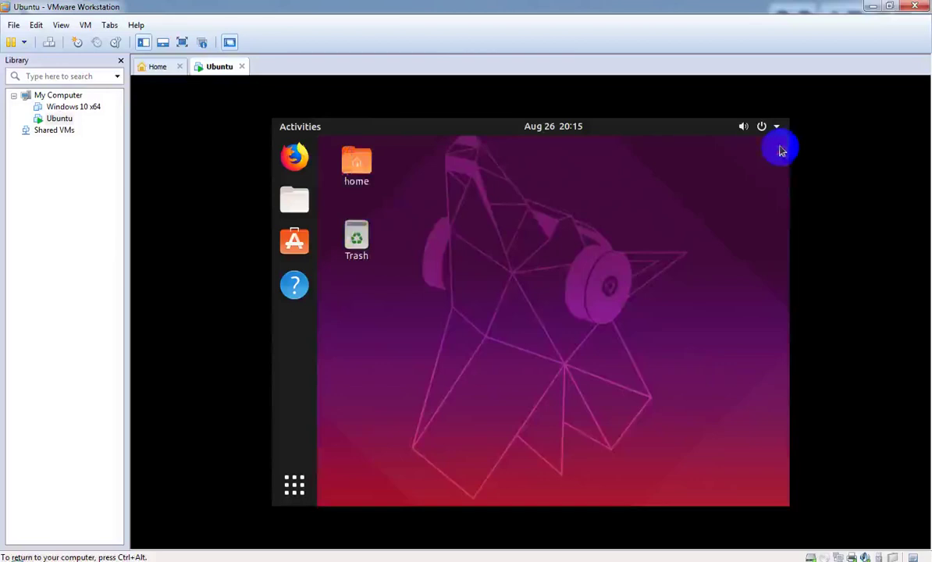
pyautogui.click(346, 168)
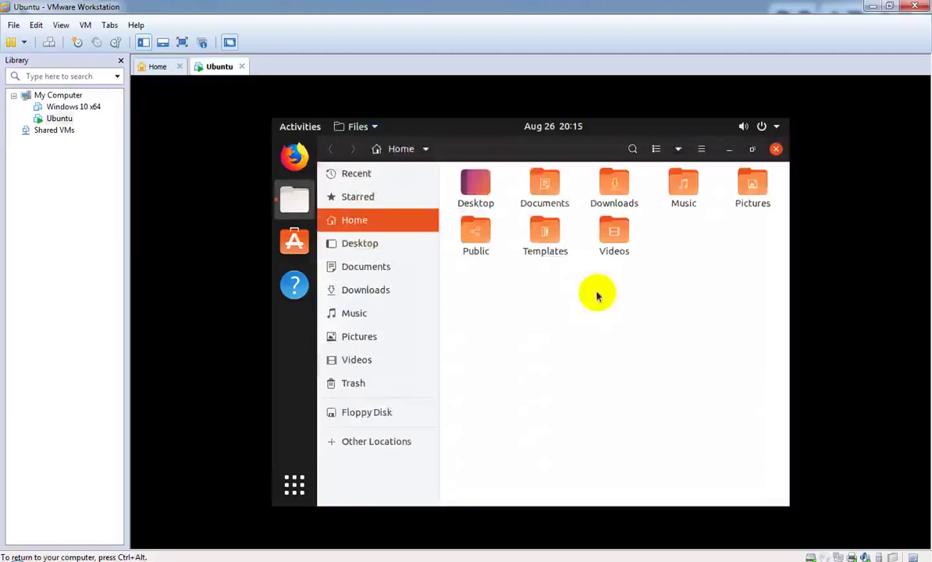
# Step: Check the Desktop folder, close the Files window, and toggle Activities to return to the desktop
pyautogui.click(384, 244)
pyautogui.click(395, 227)
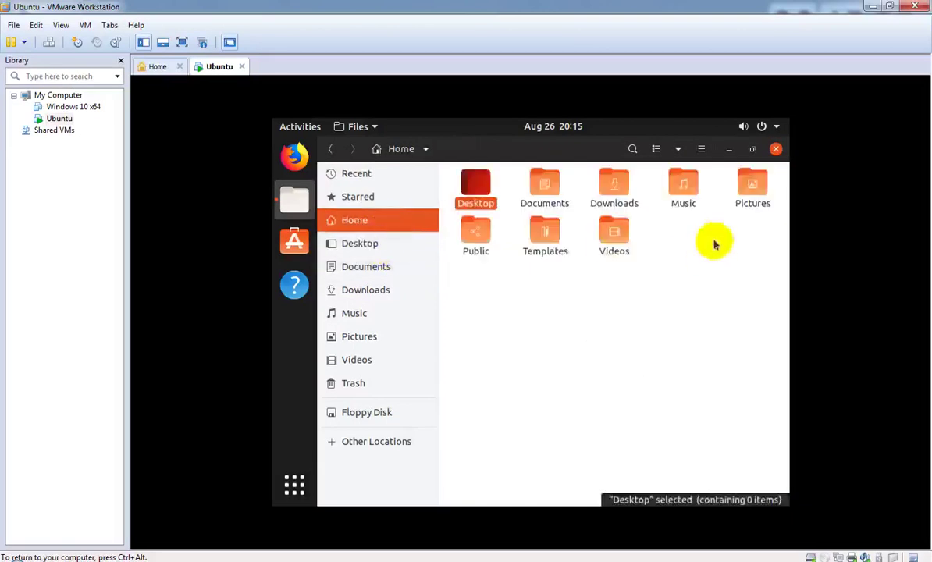
pyautogui.click(777, 150)
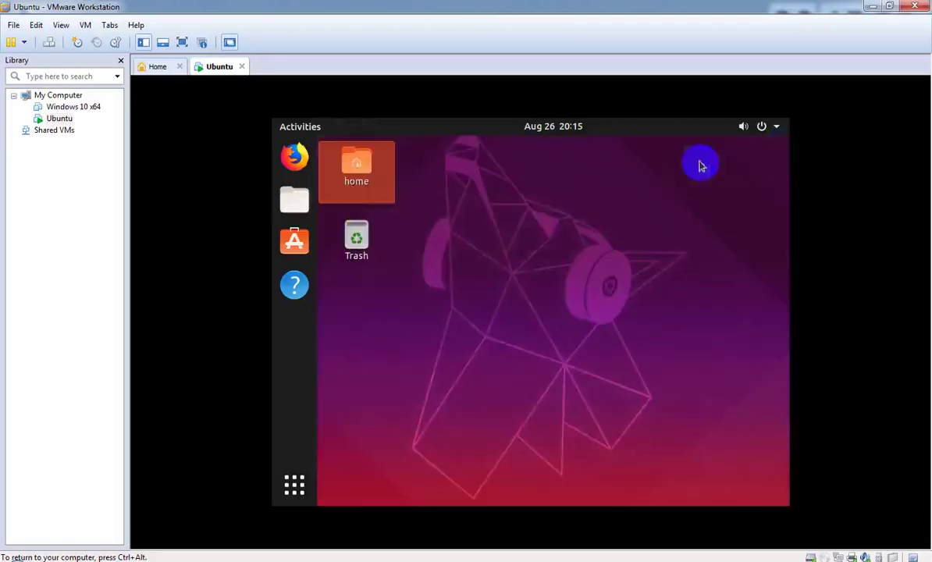
pyautogui.click(464, 210)
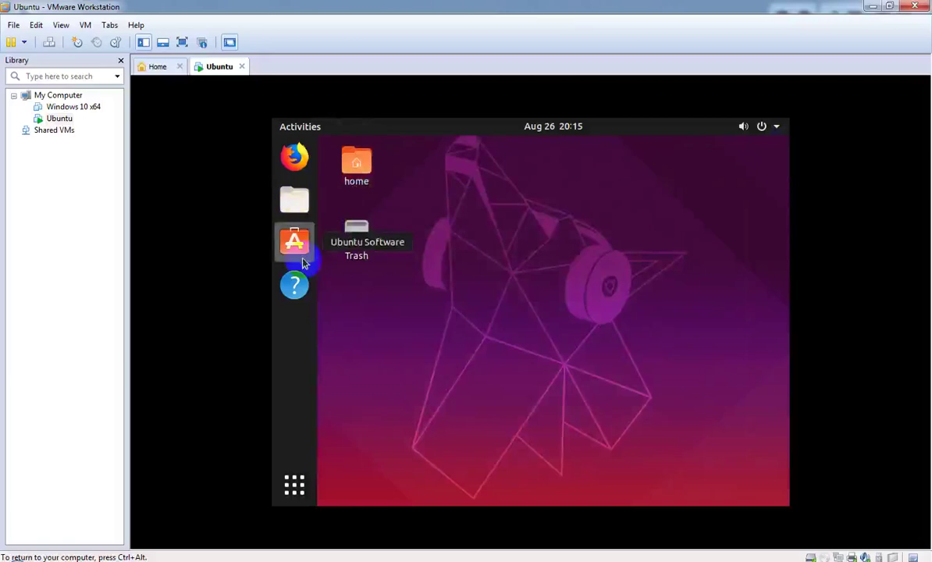
pyautogui.click(300, 128)
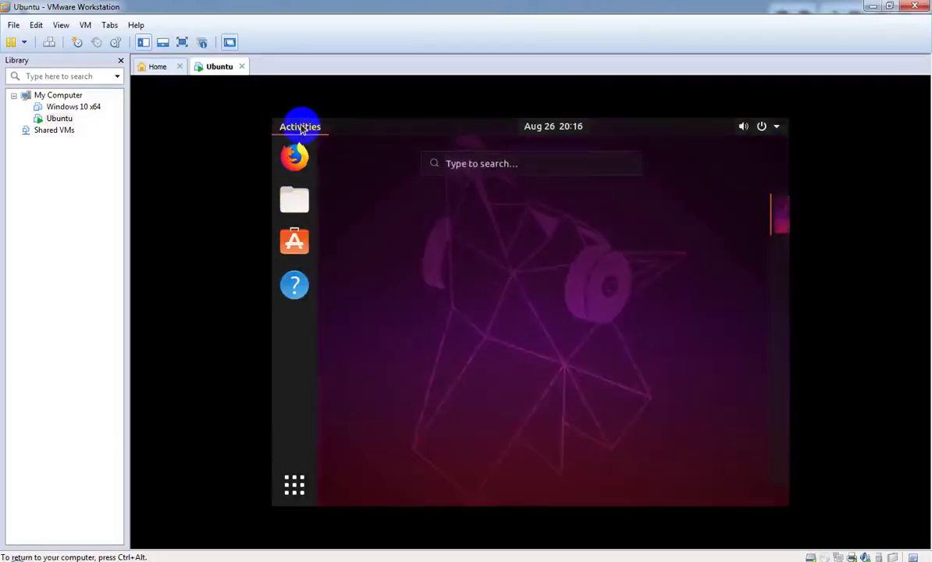
pyautogui.click(301, 128)
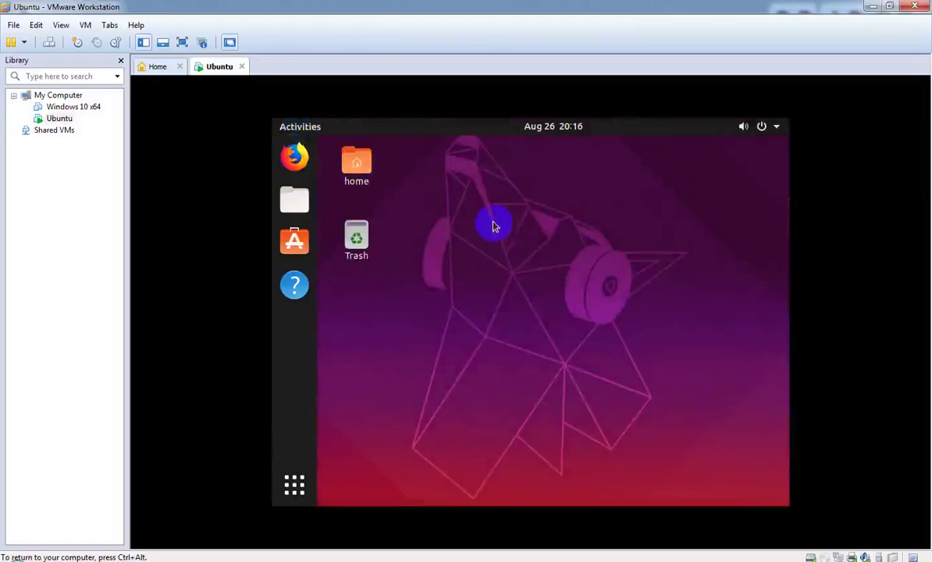
# Step: Open a terminal from the desktop and run sudo root with the administrator password, retrying it
pyautogui.rightClick(491, 224)
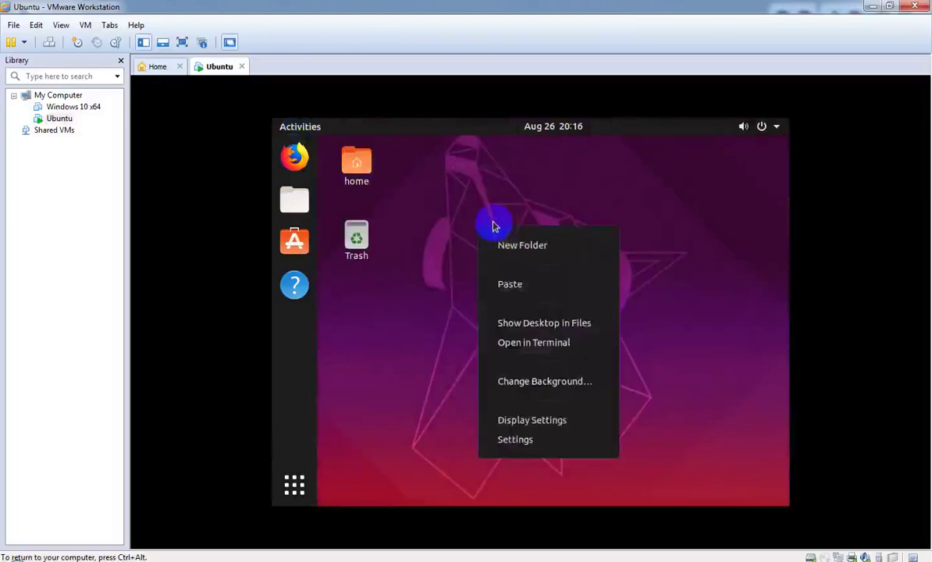
pyautogui.click(522, 344)
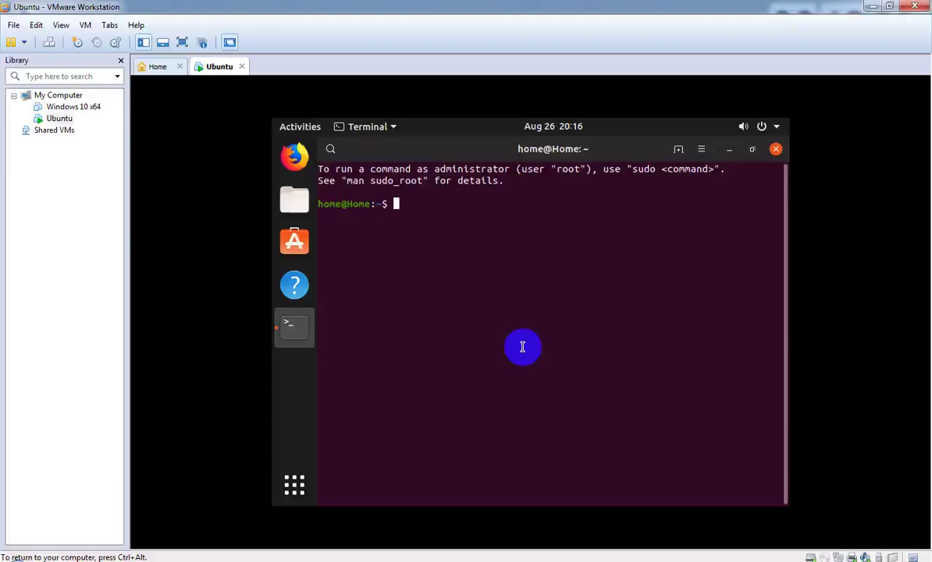
pyautogui.write('sudo root')
pyautogui.press('Return')
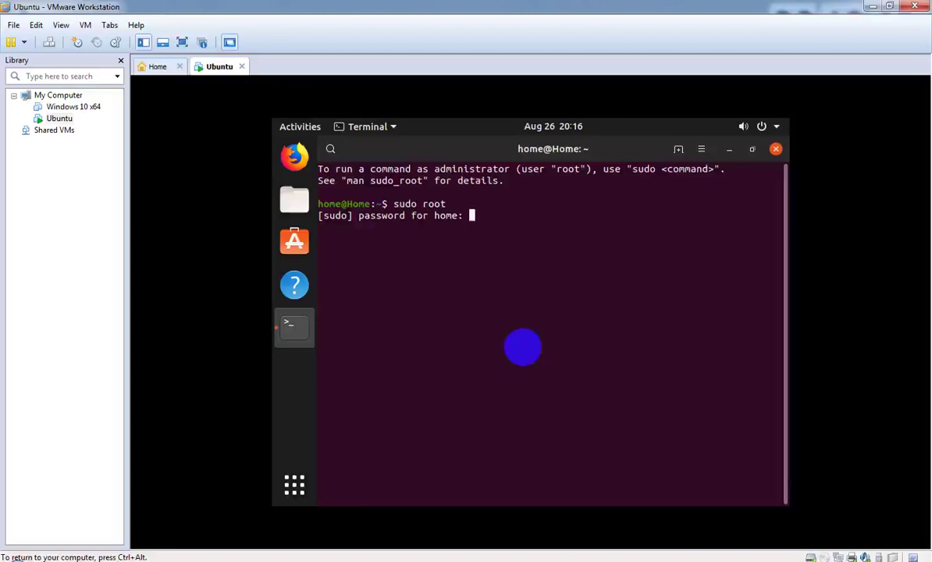
pyautogui.press('Return')
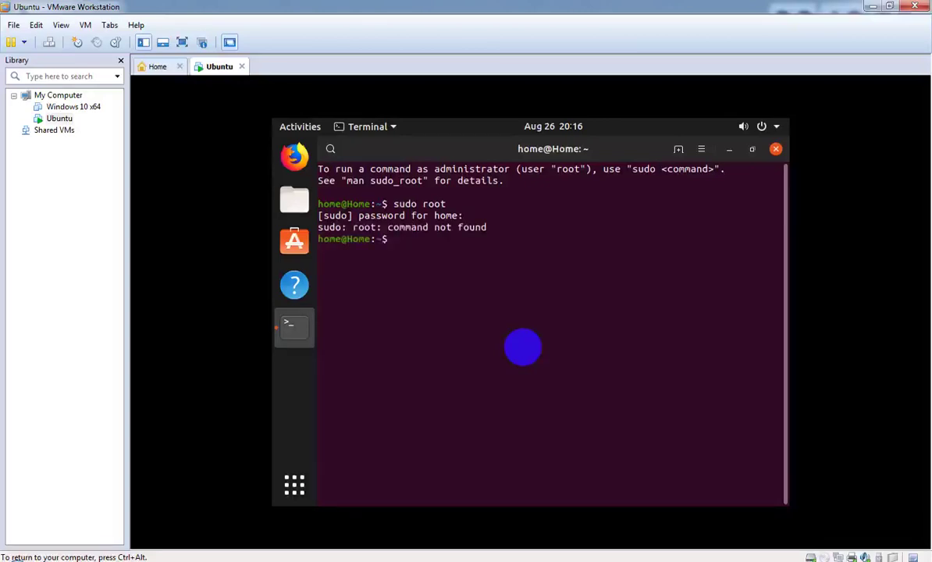
pyautogui.press('Up')
pyautogui.press('Return')
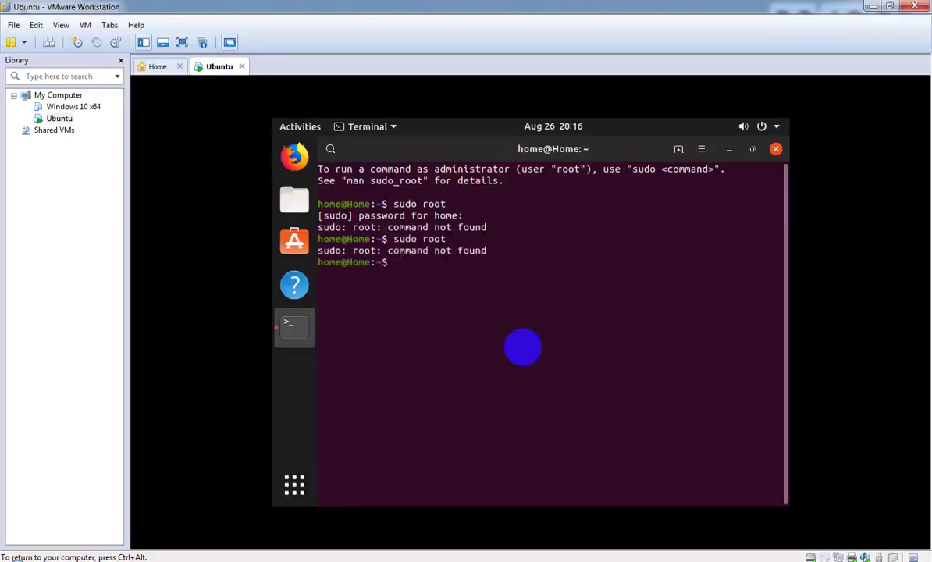
pyautogui.press('Up')
pyautogui.press('Return')
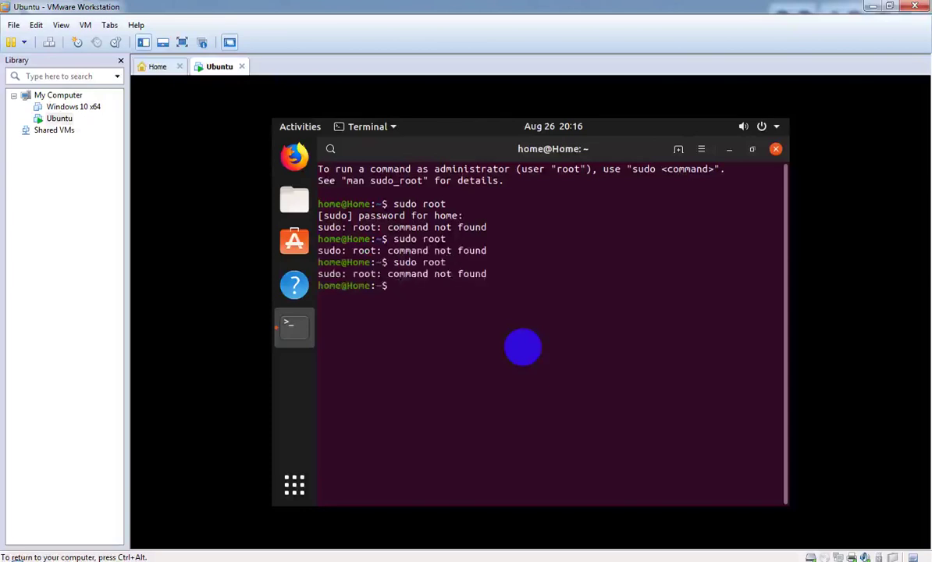
# Step: Clear the screen, run ls and whoami, clear again after cls fails, and close the terminal
pyautogui.write('clear')
pyautogui.press('Return')
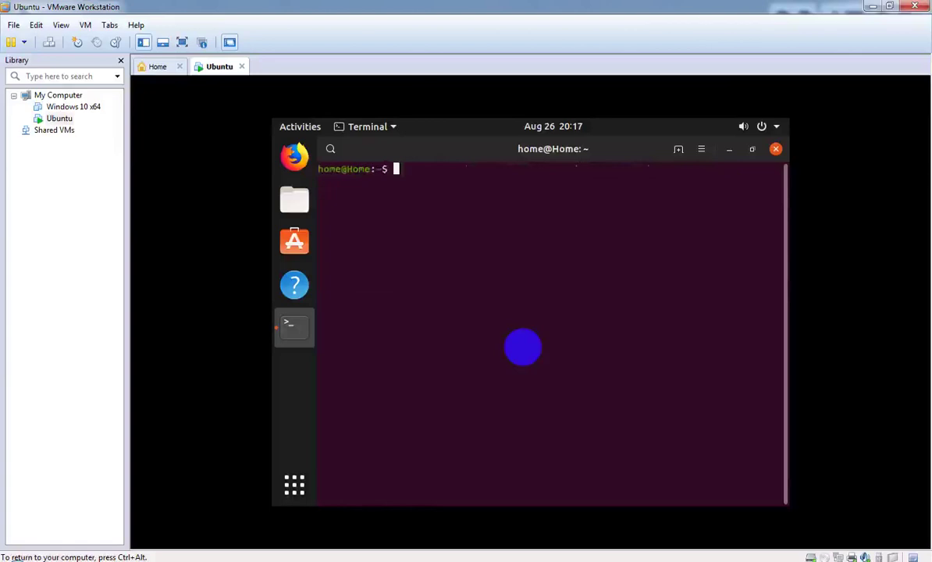
pyautogui.write('ls')
pyautogui.press('Return')
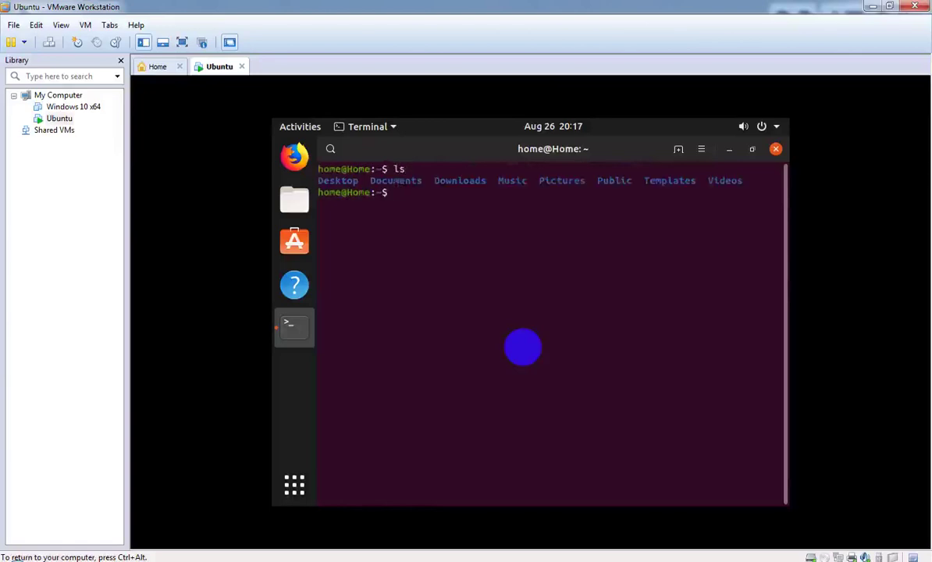
pyautogui.write('whoami')
pyautogui.press('Return')
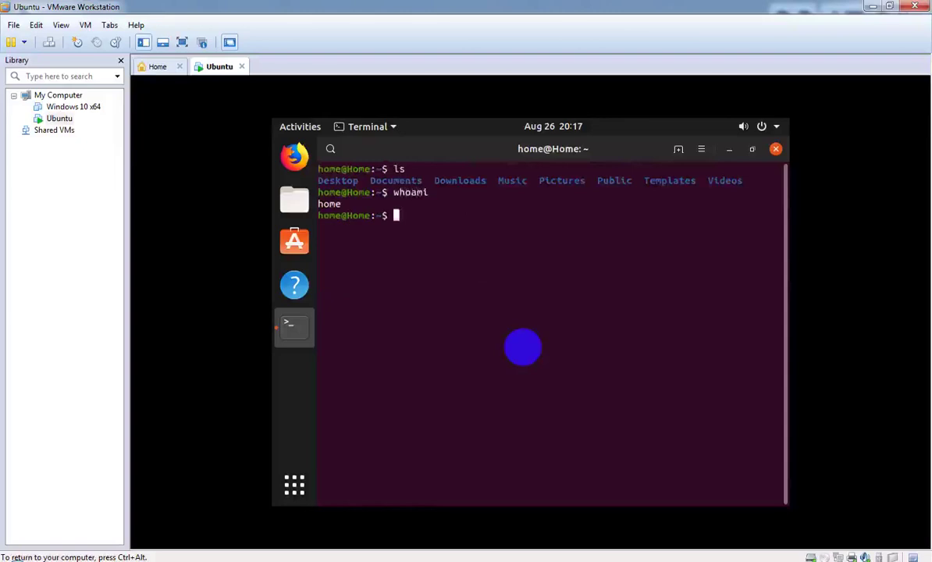
pyautogui.write('cls')
pyautogui.press('Return')
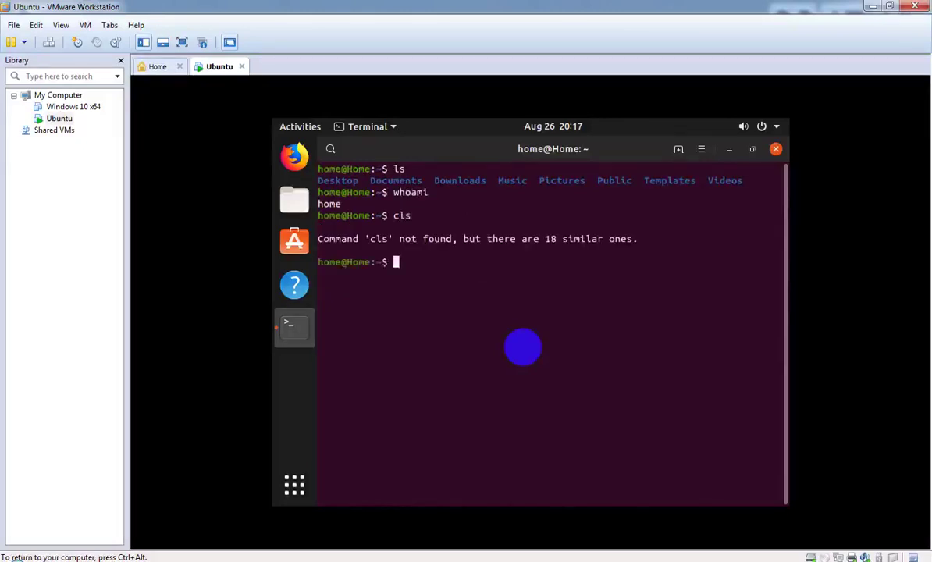
pyautogui.write('clear')
pyautogui.press('Return')
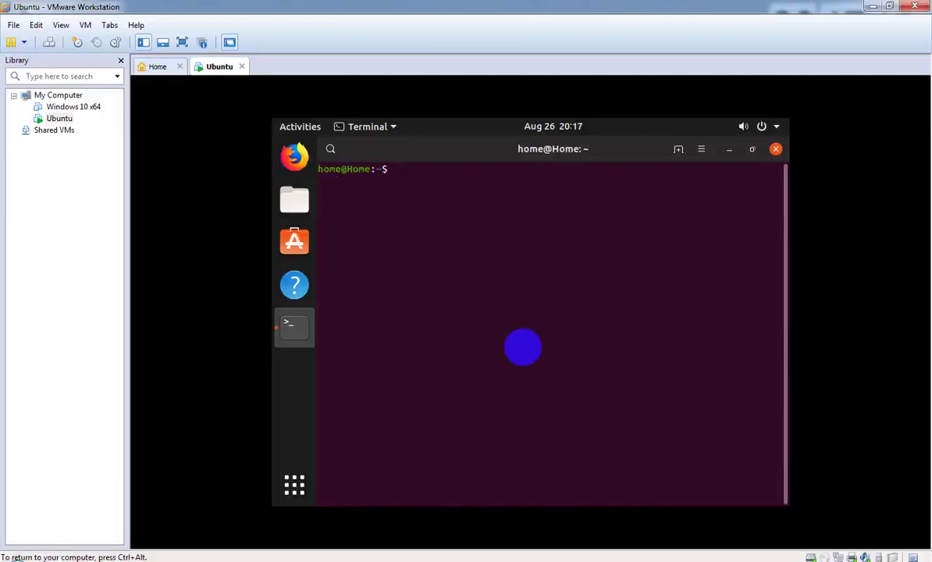
pyautogui.click(776, 148)
# Step: Open a new terminal and run sudo root, entering and retrying the administrator password
pyautogui.rightClick(576, 213)
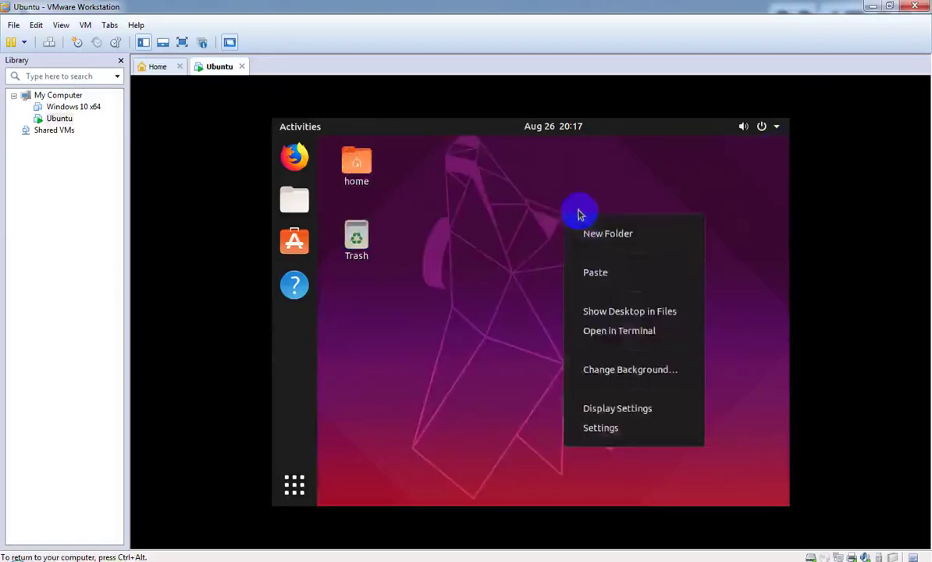
pyautogui.click(610, 330)
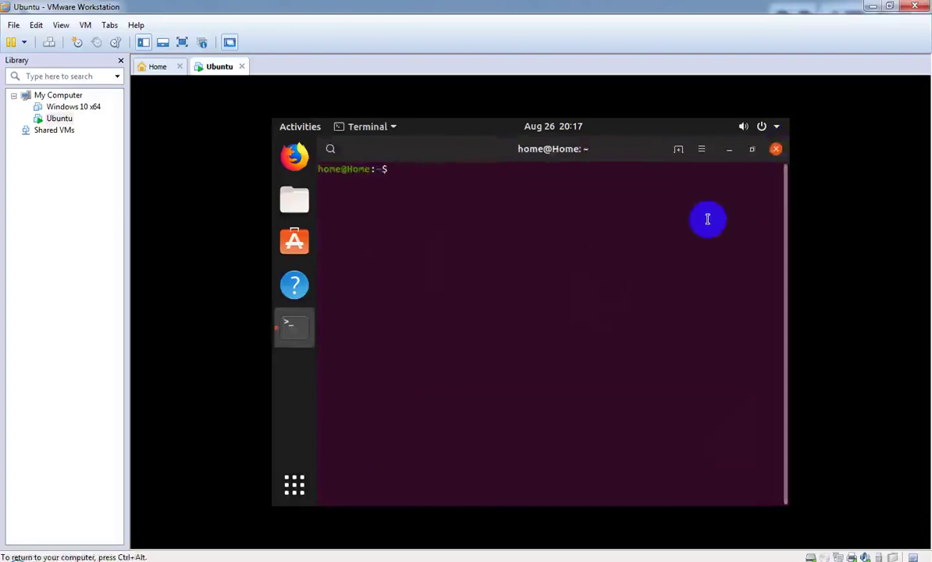
pyautogui.write('sudo')
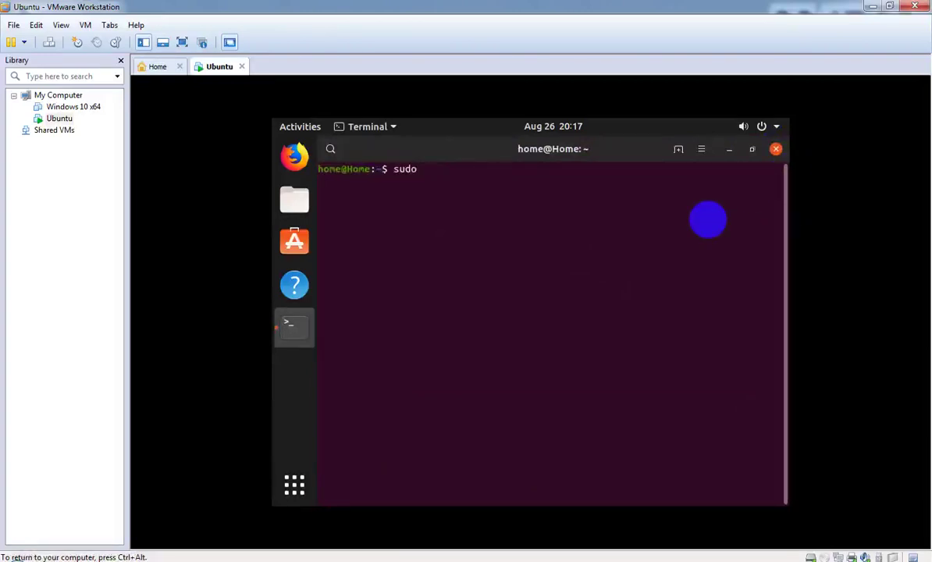
pyautogui.write(' root')
pyautogui.press('Return')
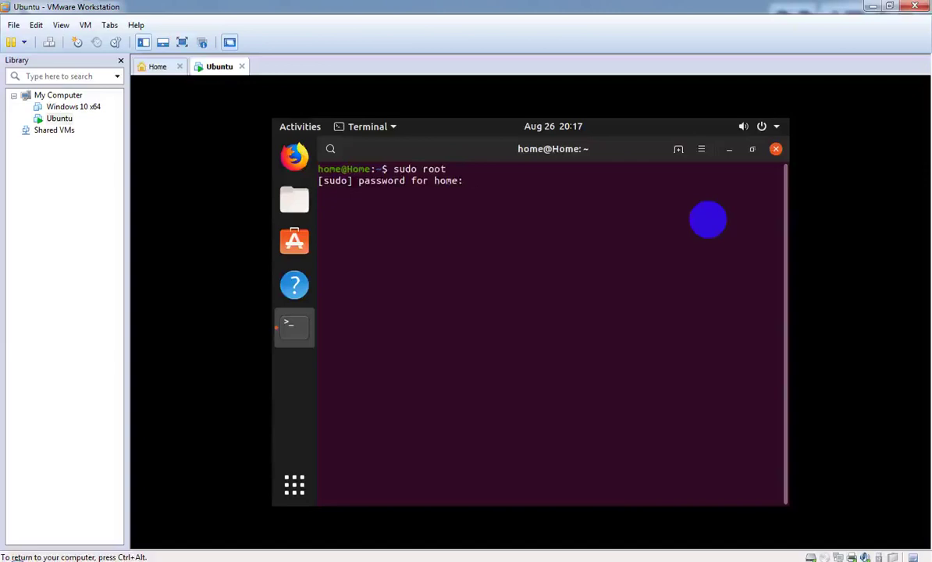
pyautogui.press('Return')
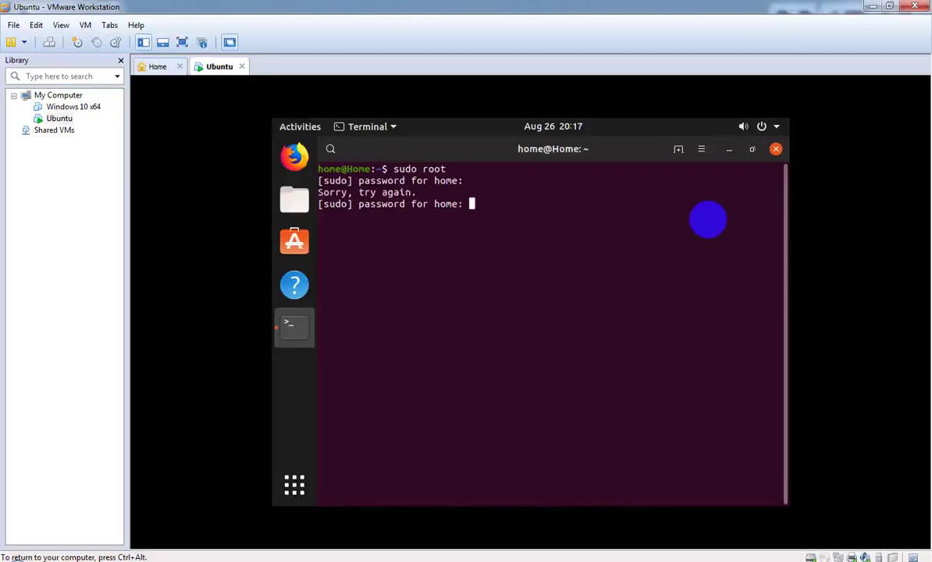
pyautogui.press('Return')
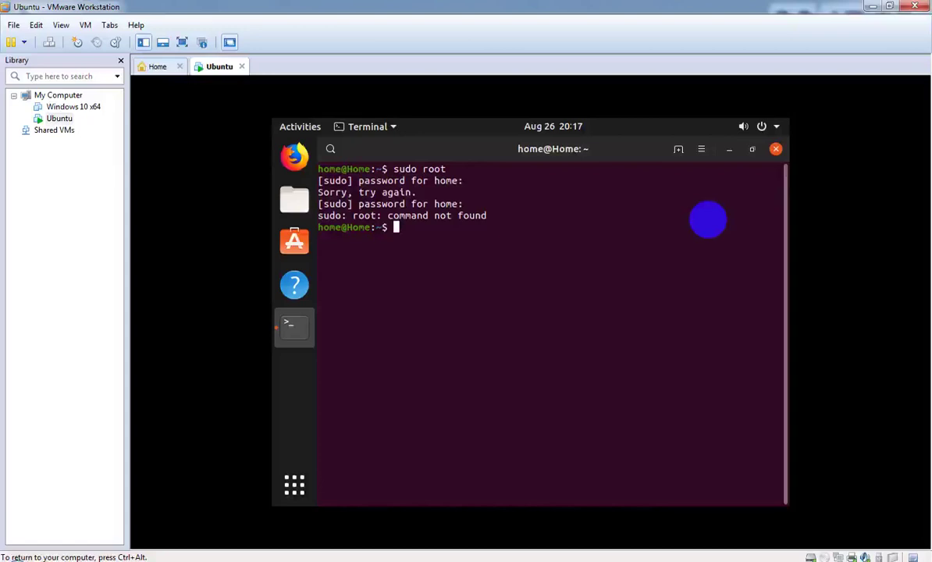
pyautogui.press('Up')
pyautogui.press('Return')
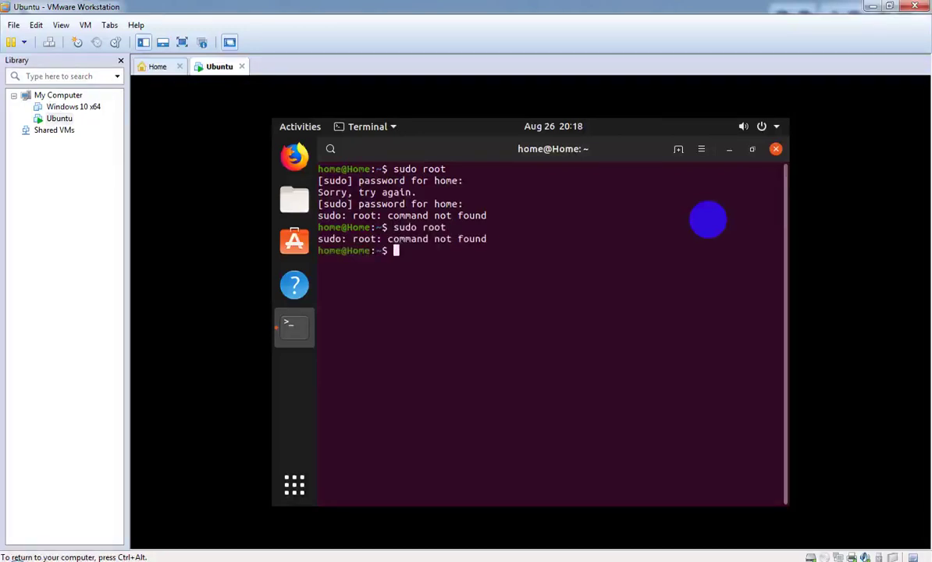
# Step: Run sudo root again, try root as a command (not found), then exit the terminal
pyautogui.write('sudo root')
pyautogui.press('Return')
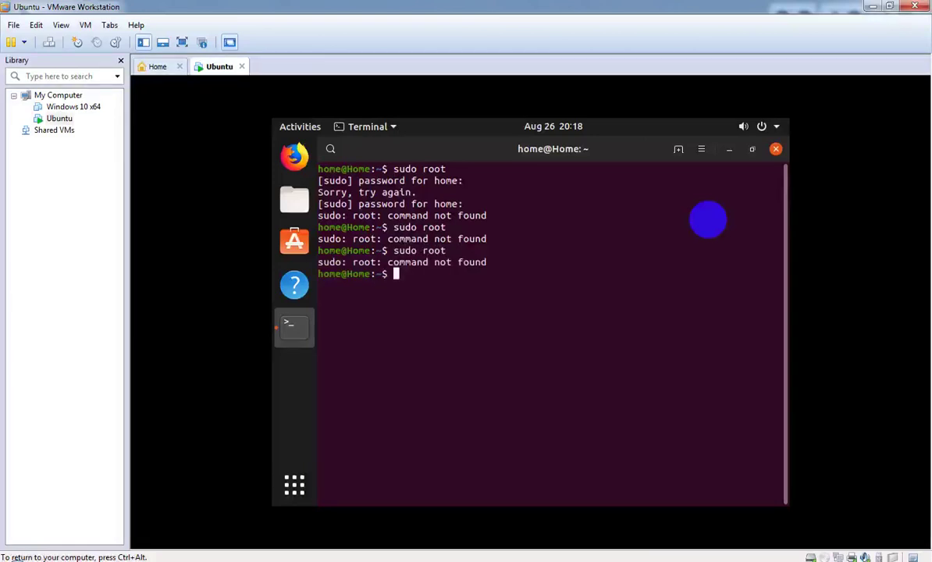
pyautogui.write('root')
pyautogui.press('Return')
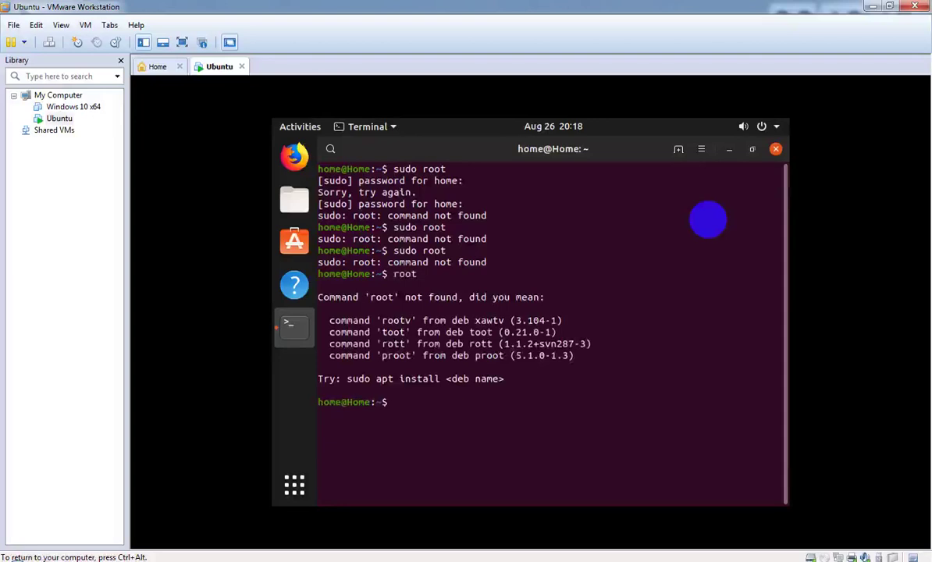
pyautogui.write('exit')
pyautogui.press('Return')
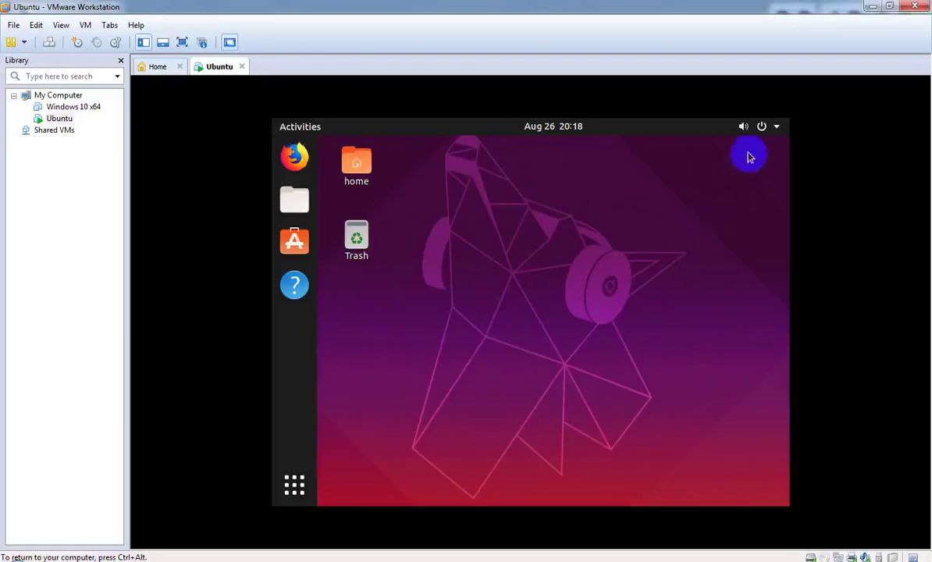
pyautogui.click(764, 127)
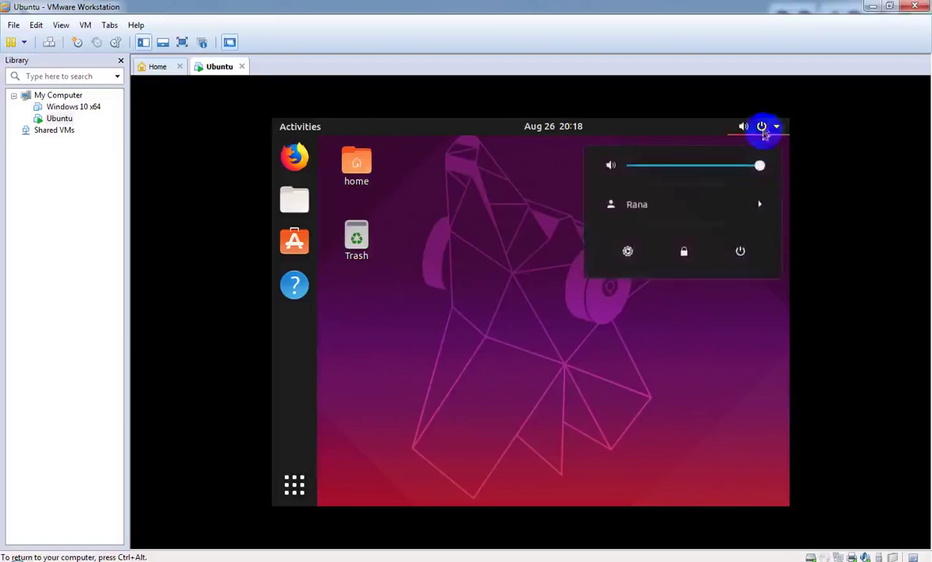
pyautogui.click(744, 254)
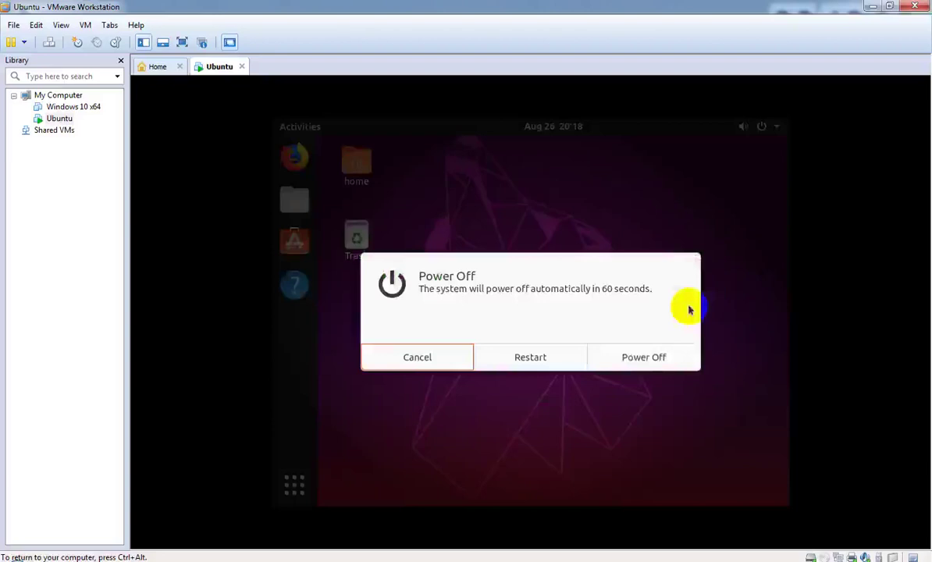
pyautogui.click(644, 358)
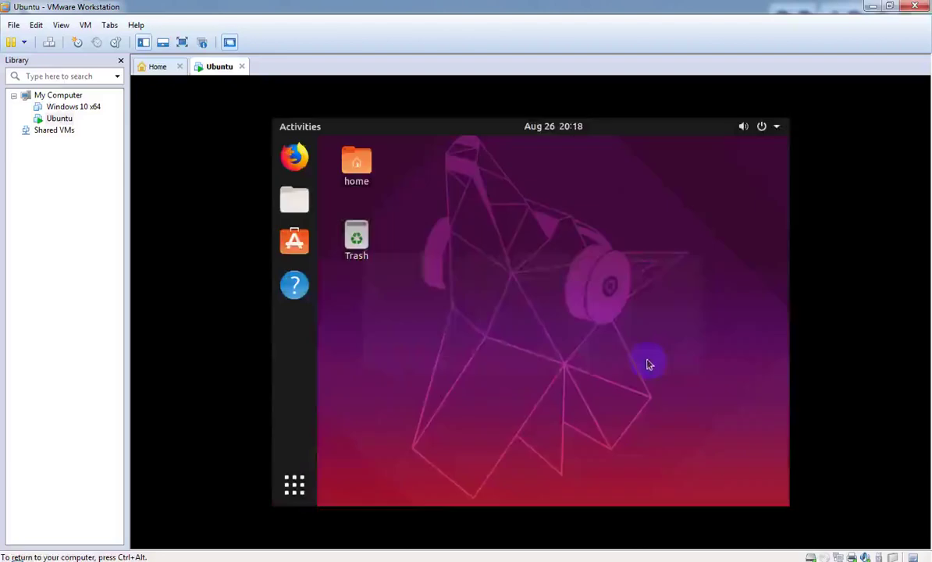